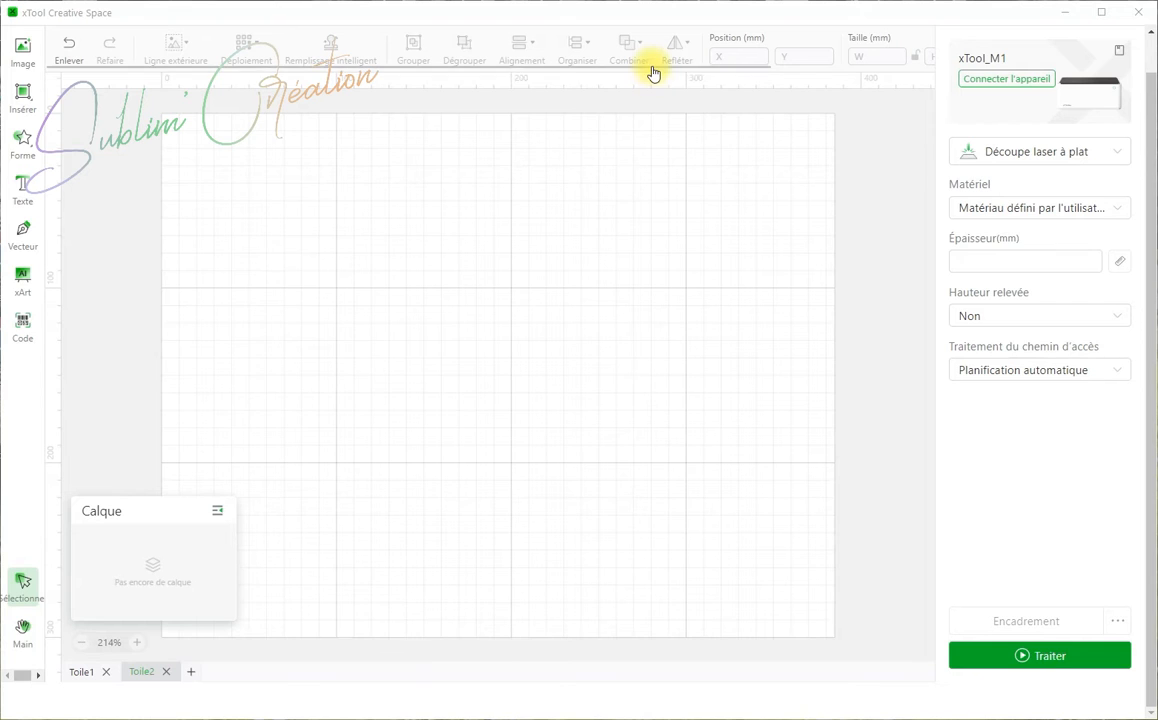
- Insert the yin-yang symbol from the Autre category of the shape library onto the canvas
left_click_drag(652, 68, 600, 90)
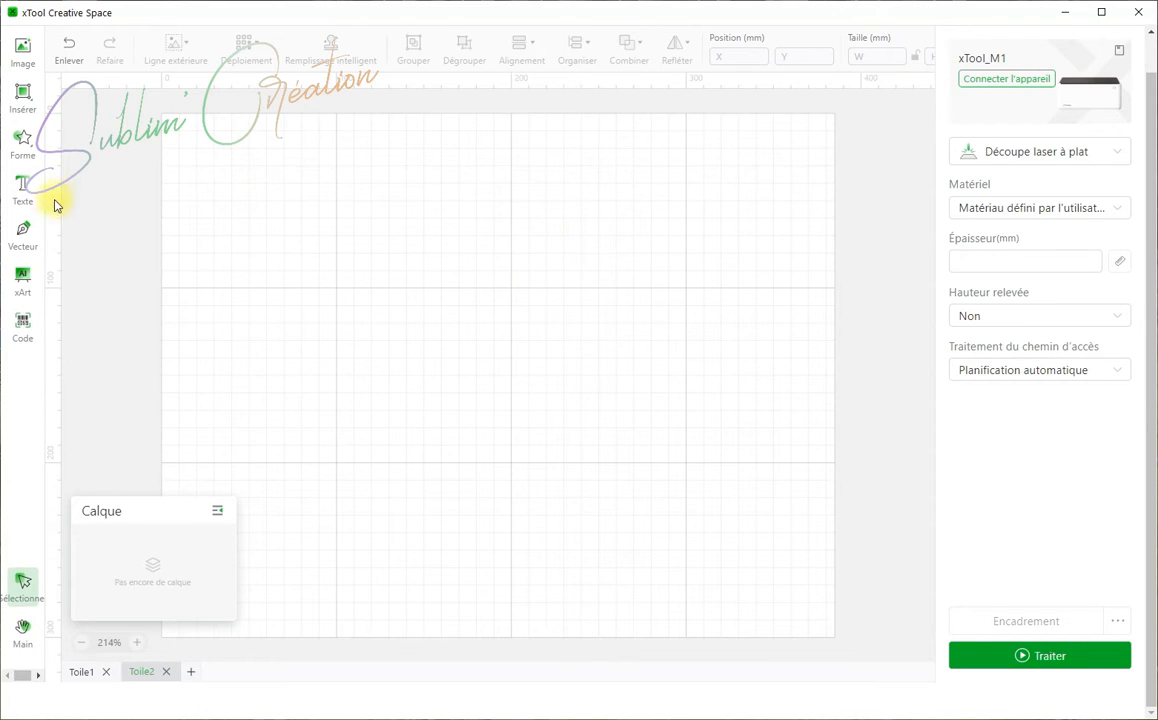
left_click(25, 150)
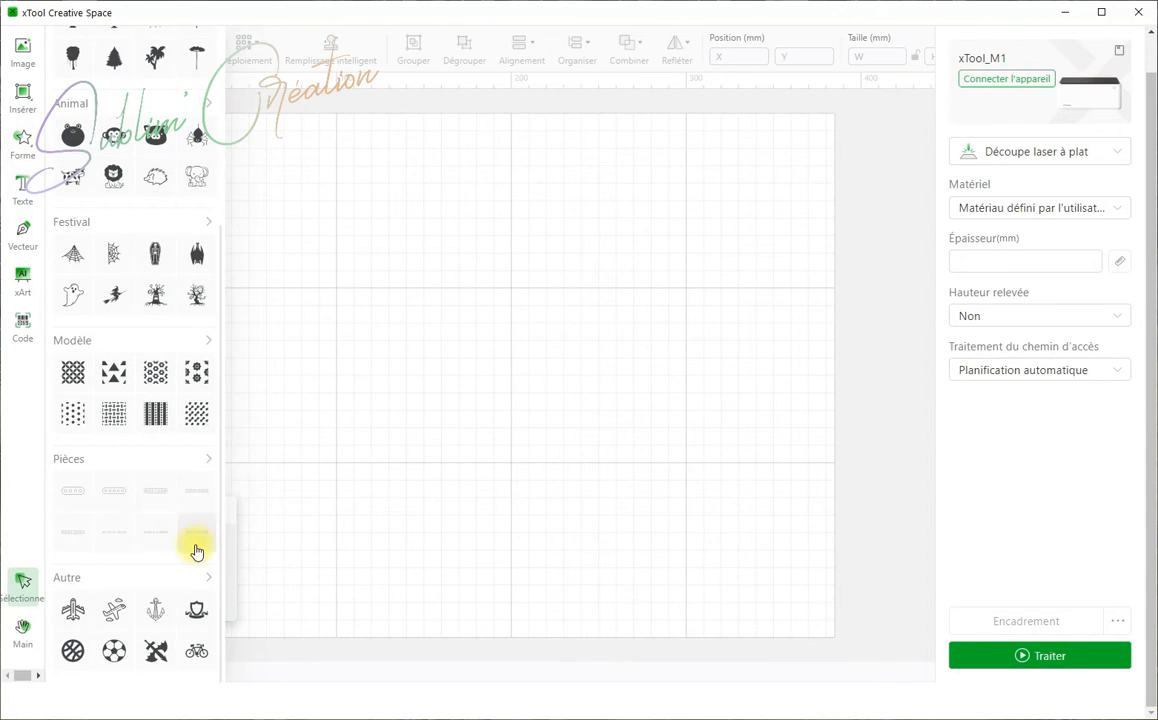
left_click(206, 579)
left_click(196, 571)
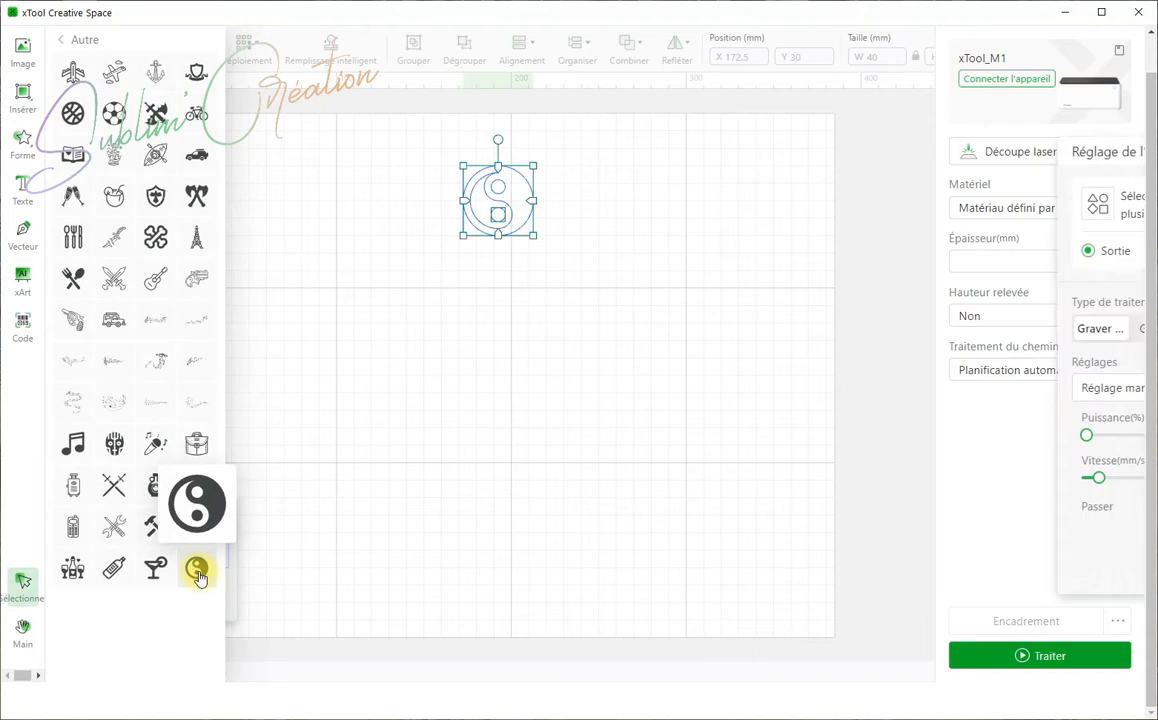
left_click(411, 347)
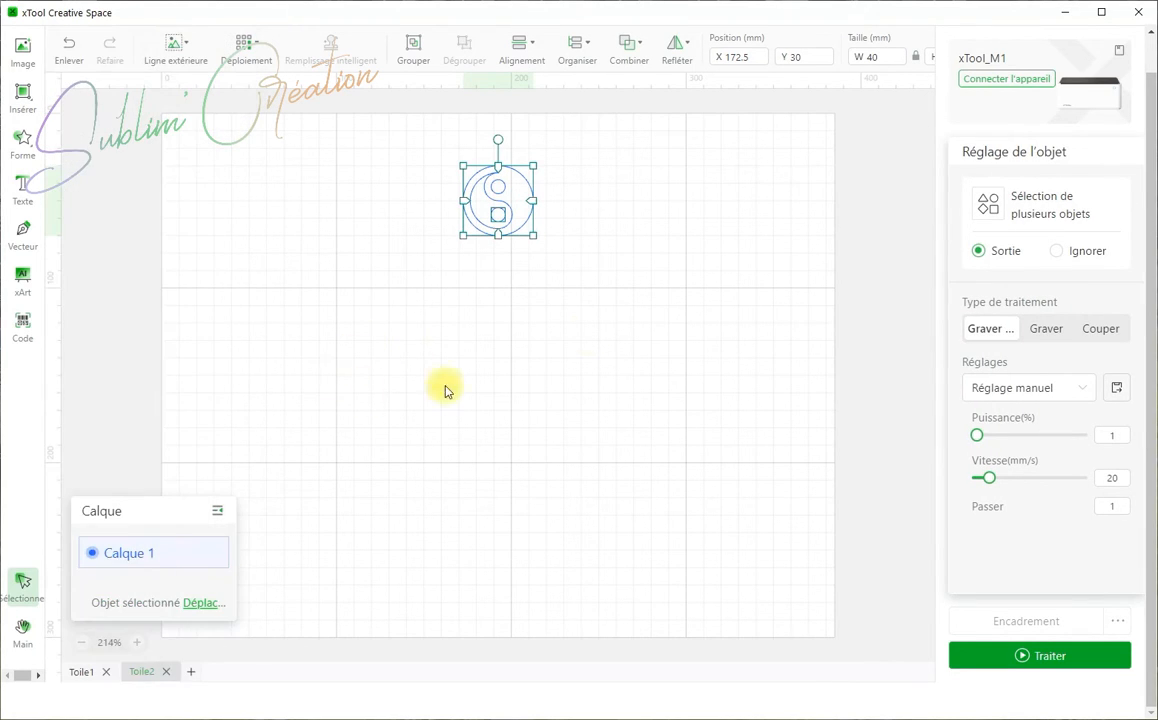
- Move the main yin-yang outline away from its small lower circle, and undo that move
left_click(531, 217)
left_click_drag(531, 217, 630, 207)
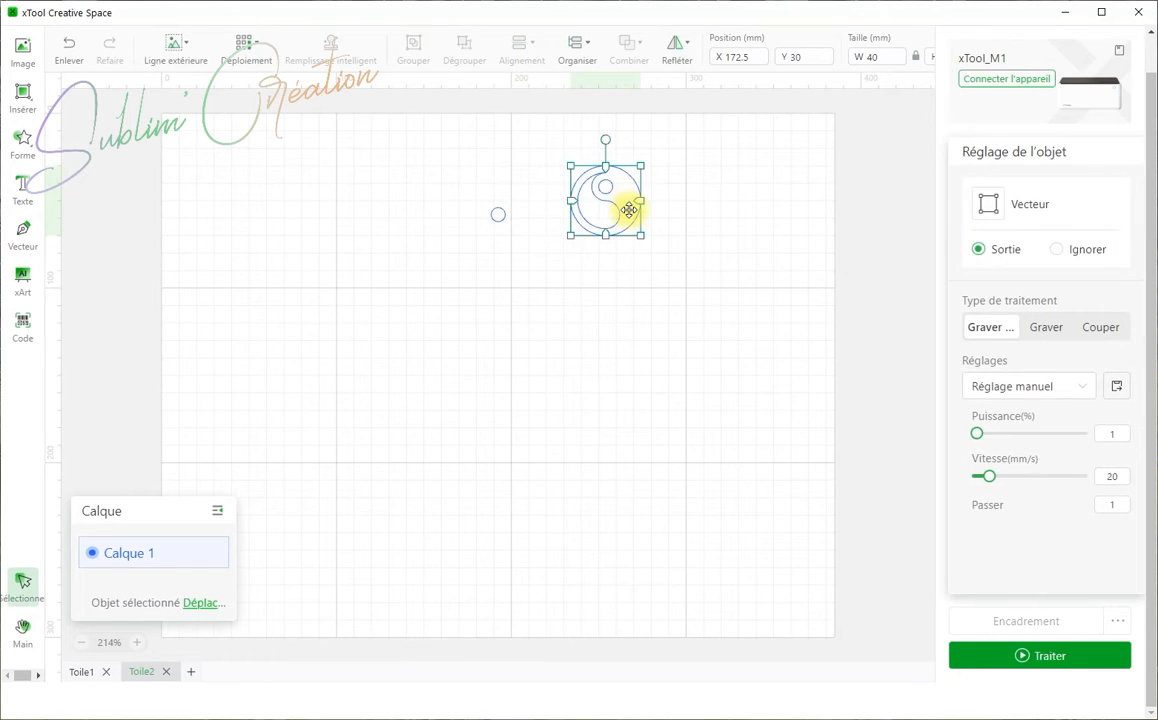
left_click(499, 214)
left_click_drag(439, 128, 607, 293)
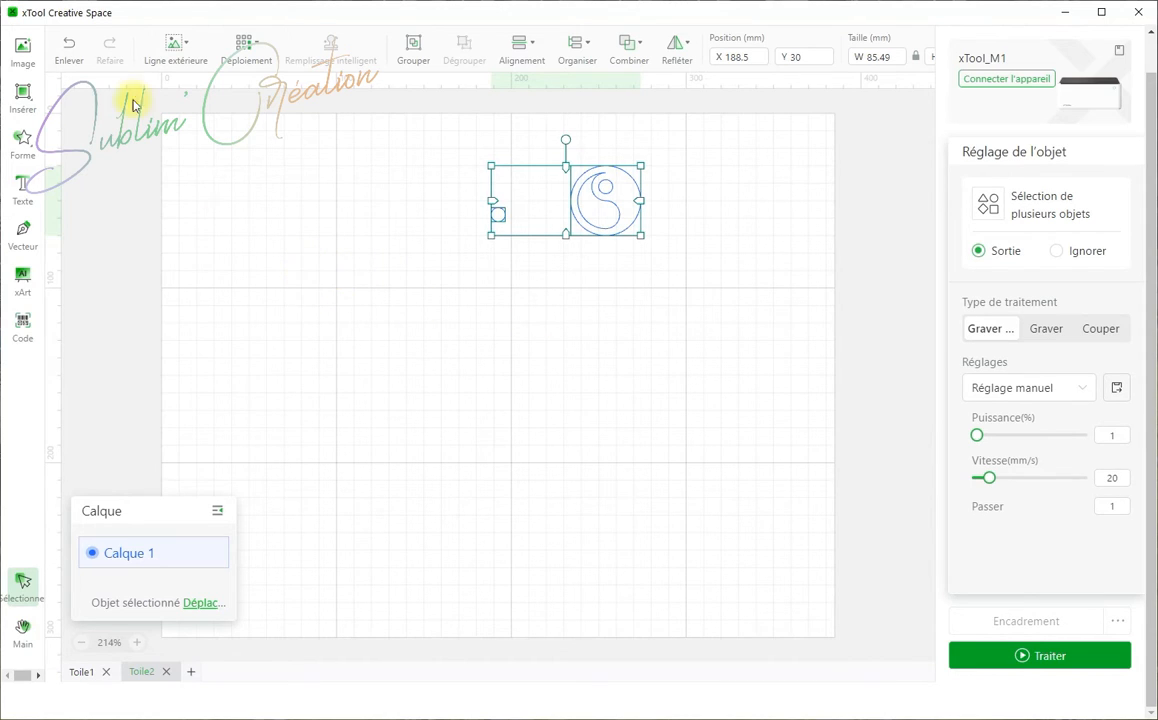
left_click(68, 50)
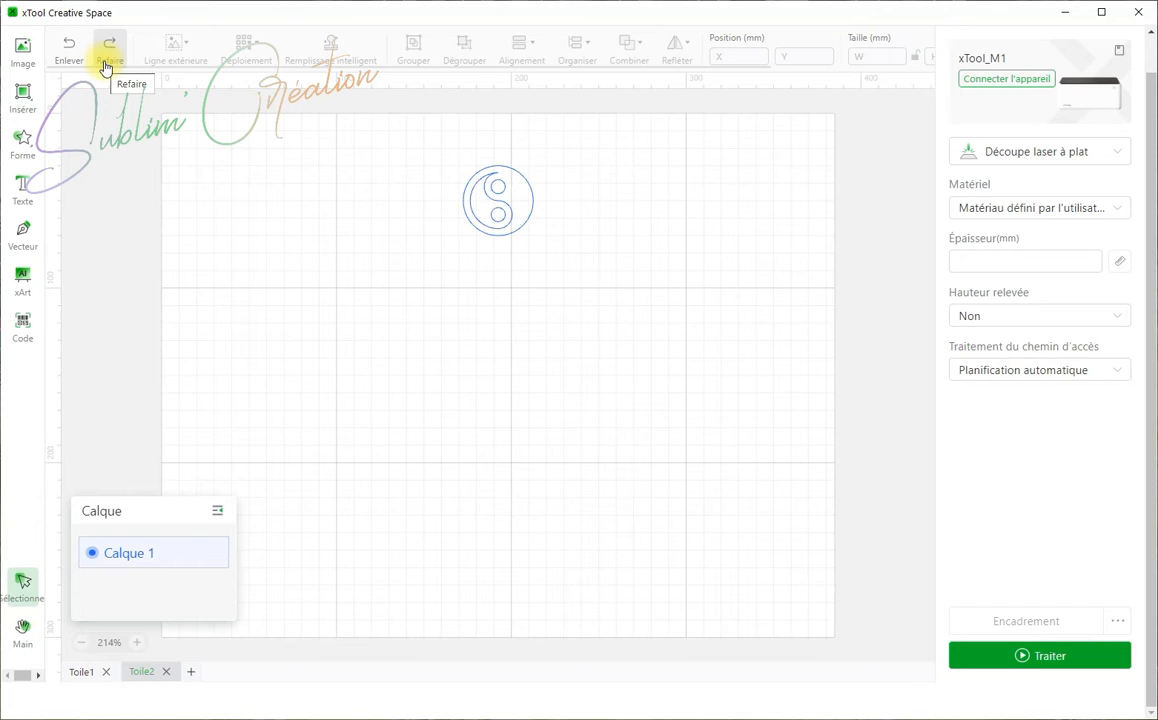
left_click(104, 62)
left_click(70, 62)
- Group all parts of the yin-yang symbol and enlarge it to a width of about 83.5 mm
left_click_drag(443, 121, 595, 299)
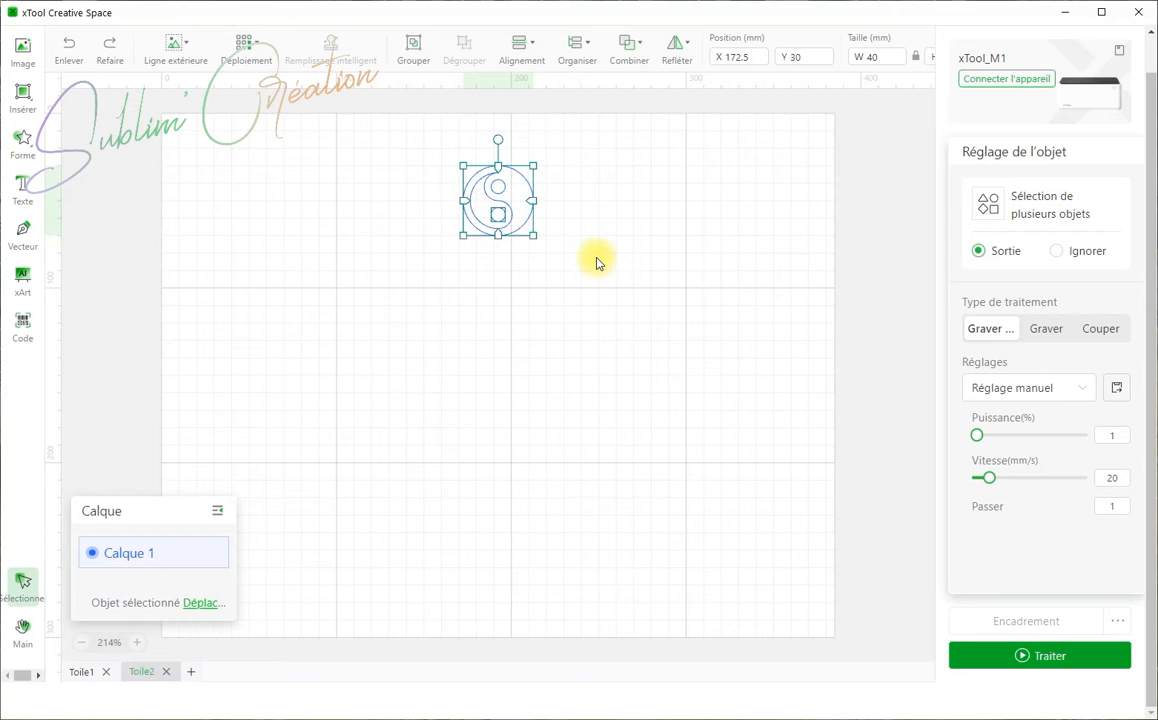
left_click(424, 62)
left_click_drag(507, 196, 470, 210)
left_click_drag(419, 253, 350, 300)
left_click_drag(429, 220, 528, 203)
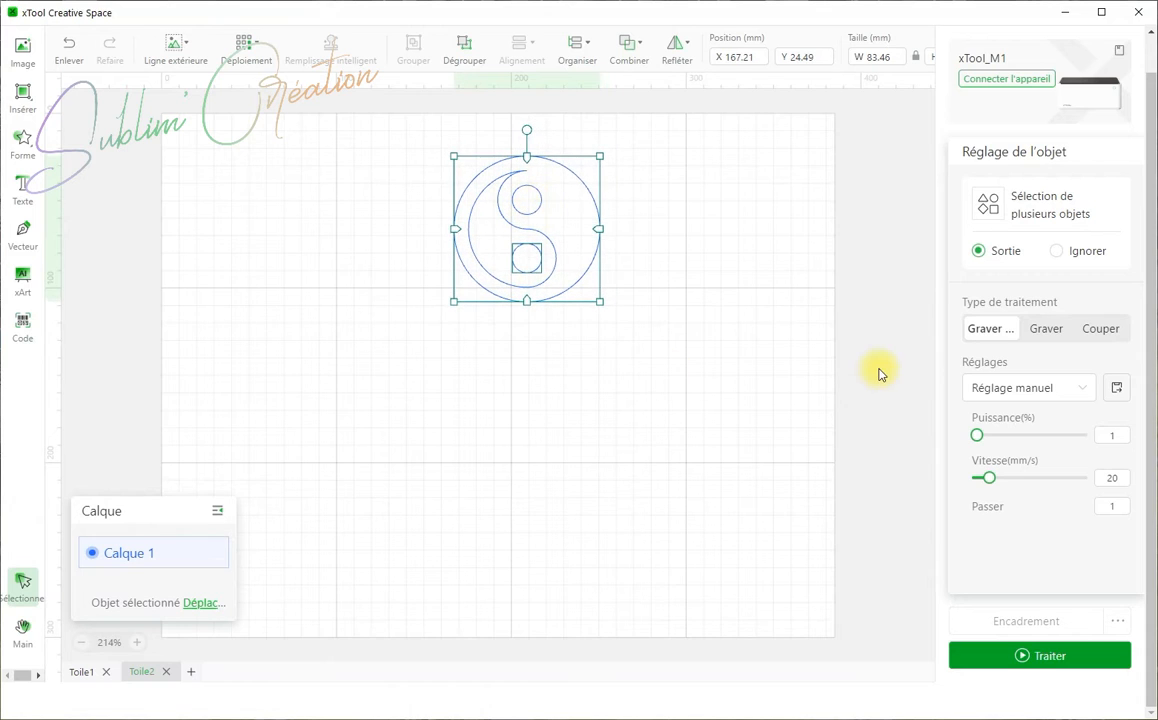
- Set the grouped symbol's processing type to Graver and shift it to about X 157 mm, Y 27 mm
left_click(1048, 329)
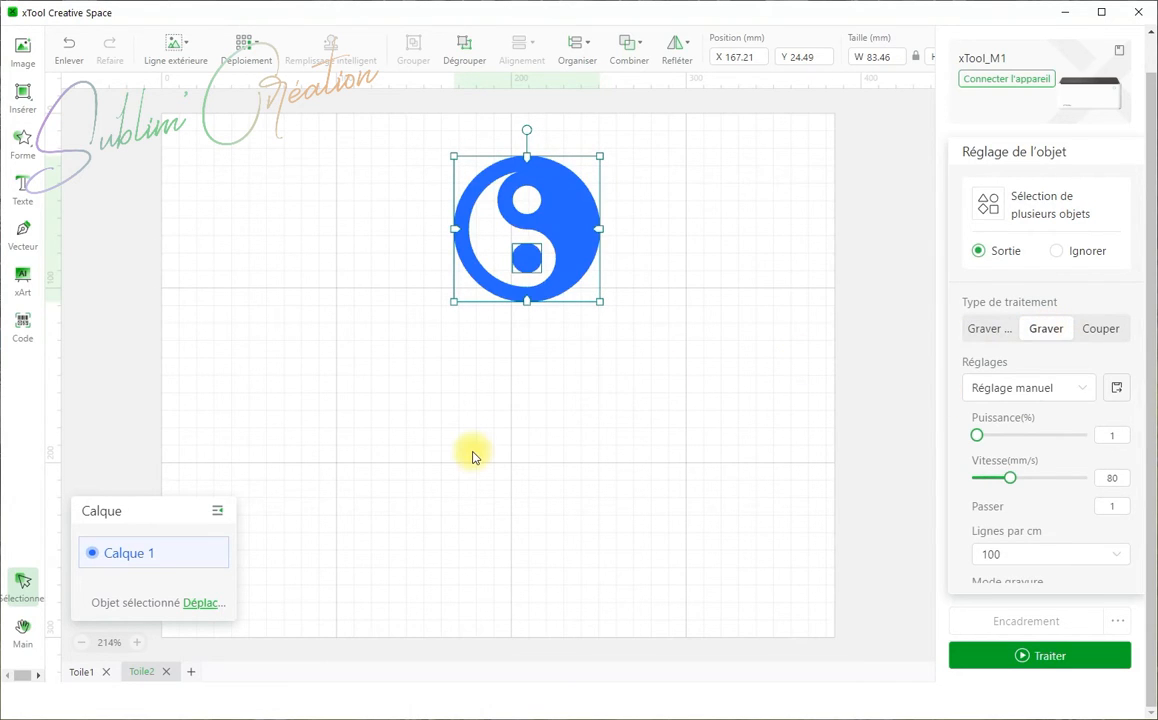
left_click_drag(455, 196, 443, 201)
left_click(705, 217)
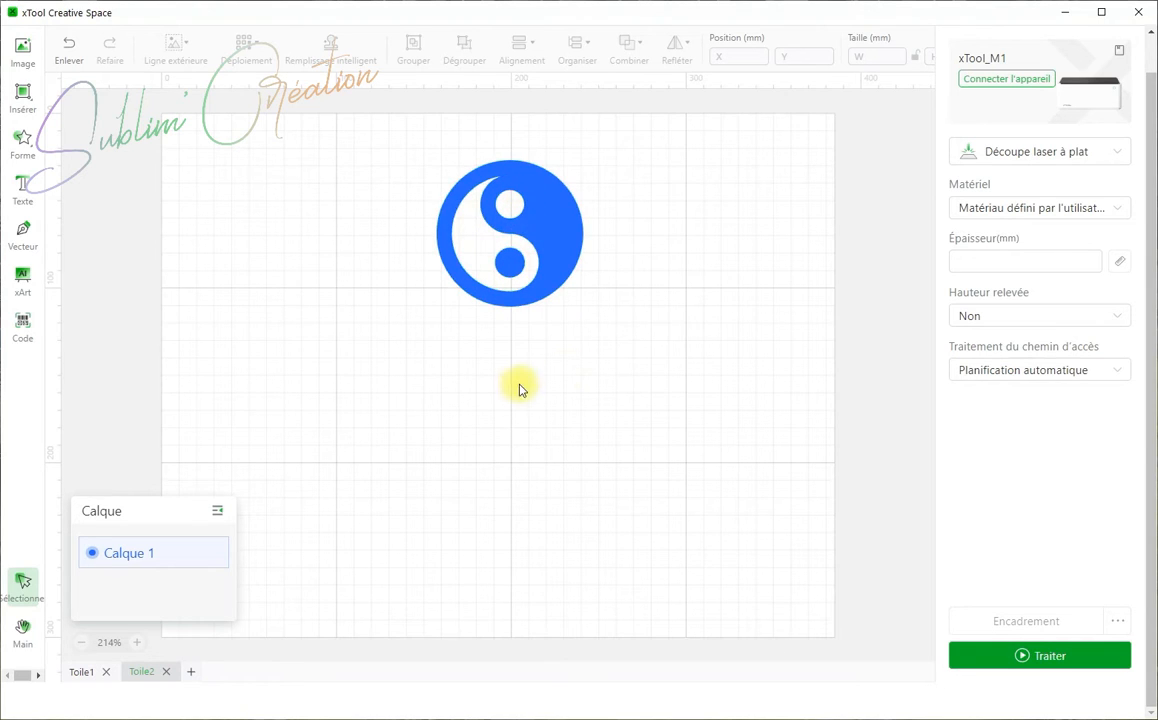
- Preview outer outlines around the symbol at offset distances of 5.1, 0 and 3 mm
left_click(449, 213)
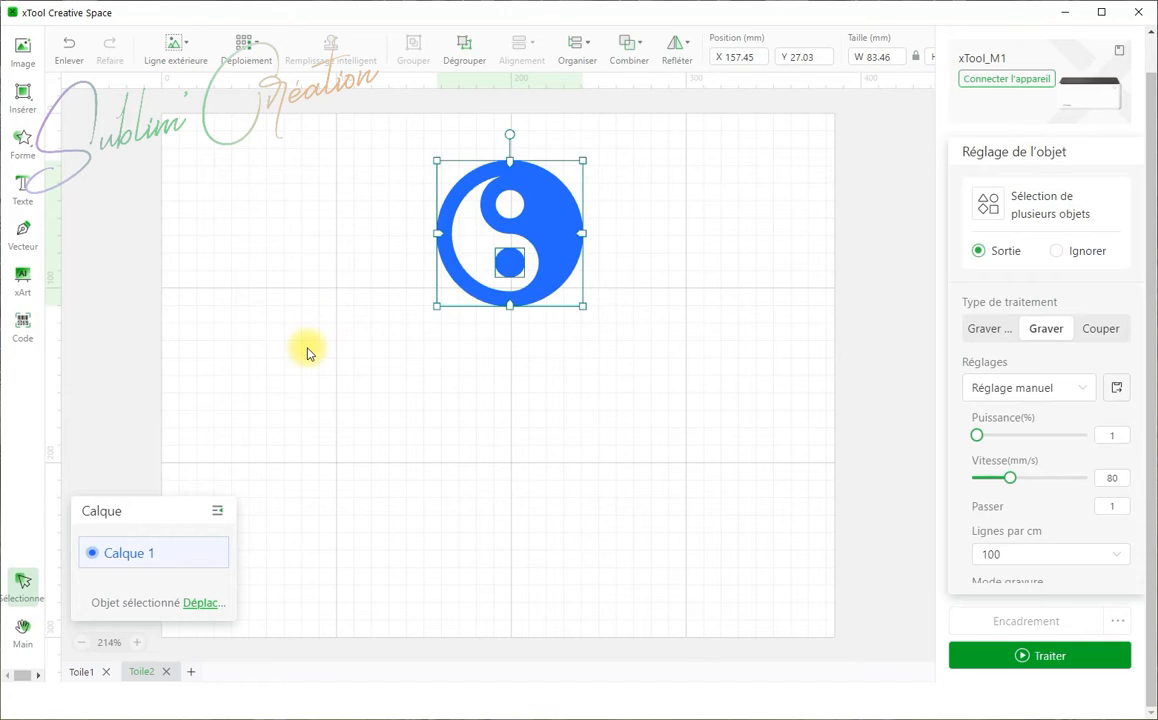
left_click(190, 64)
mouse_move(183, 144)
left_click_drag(185, 145, 197, 144)
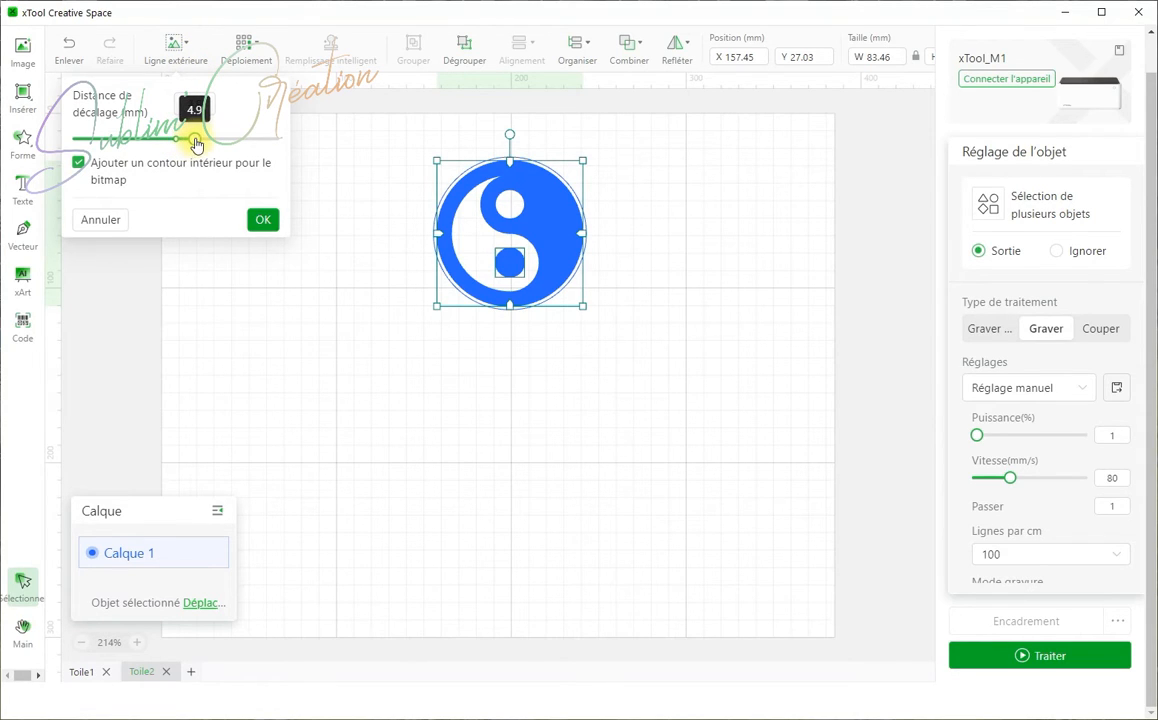
mouse_move(197, 144)
left_mouse_down()
mouse_move(227, 145)
mouse_move(195, 145)
left_mouse_up()
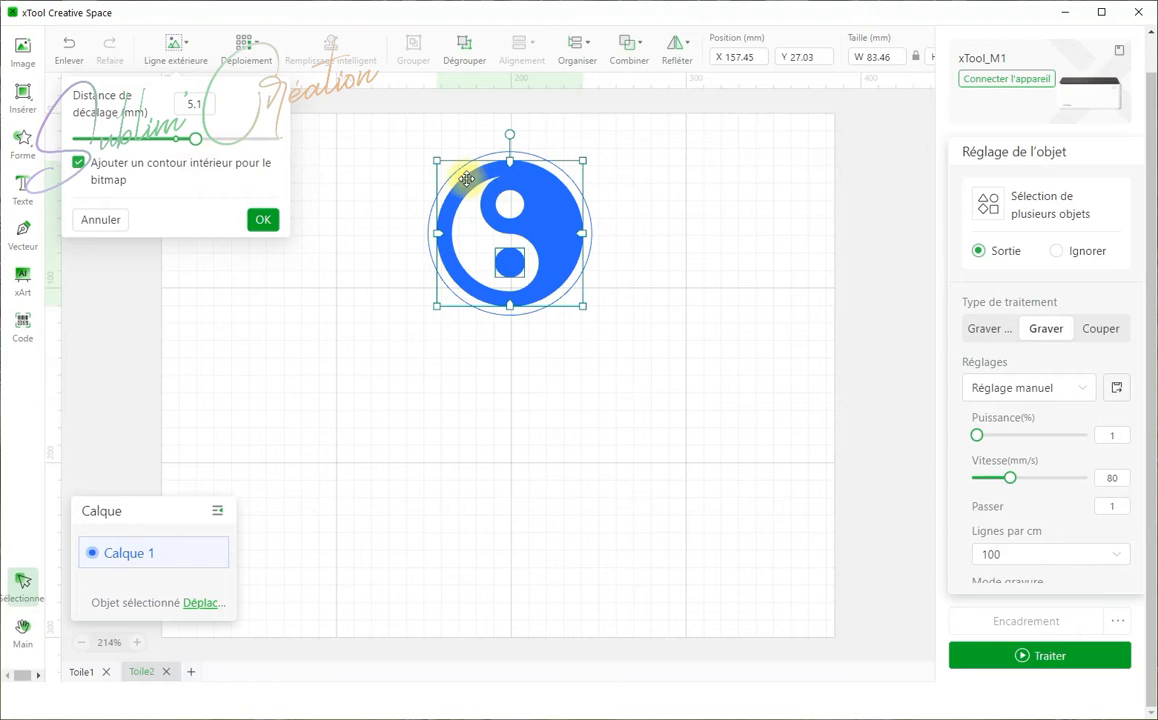
left_click_drag(194, 145, 173, 157)
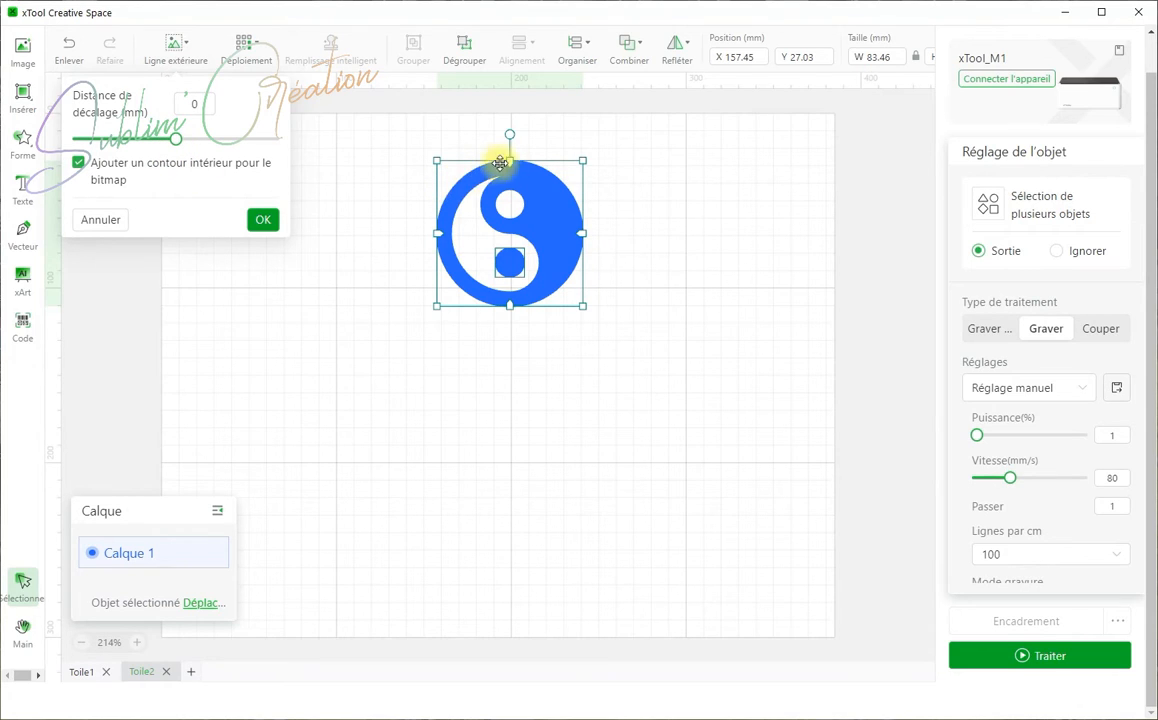
left_click_drag(178, 147, 189, 146)
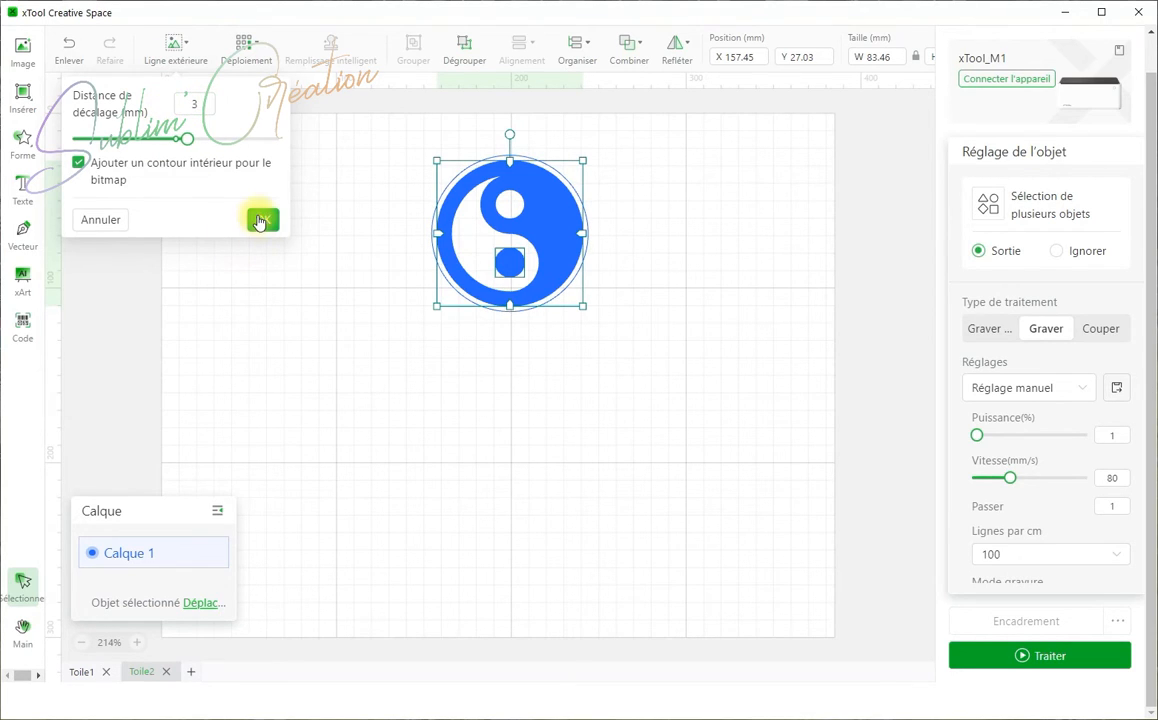
left_click(342, 228)
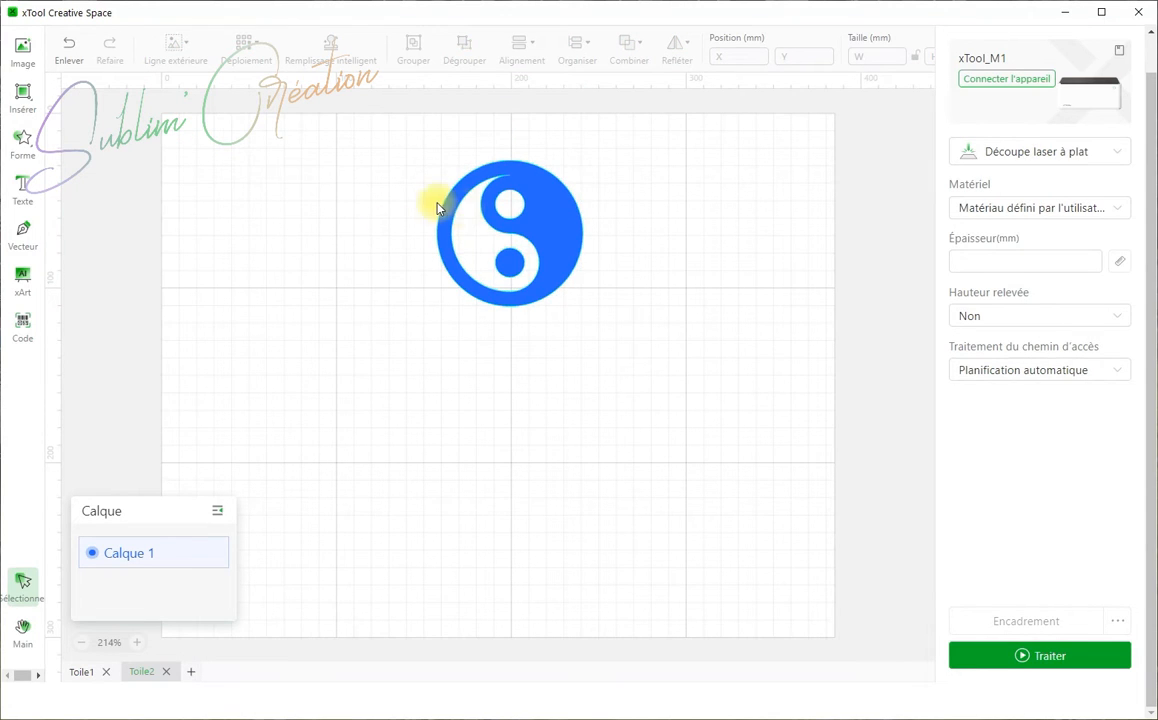
- Generate an outer outline around the yin-yang symbol with a 3 mm offset distance
left_click(509, 190)
left_click(174, 58)
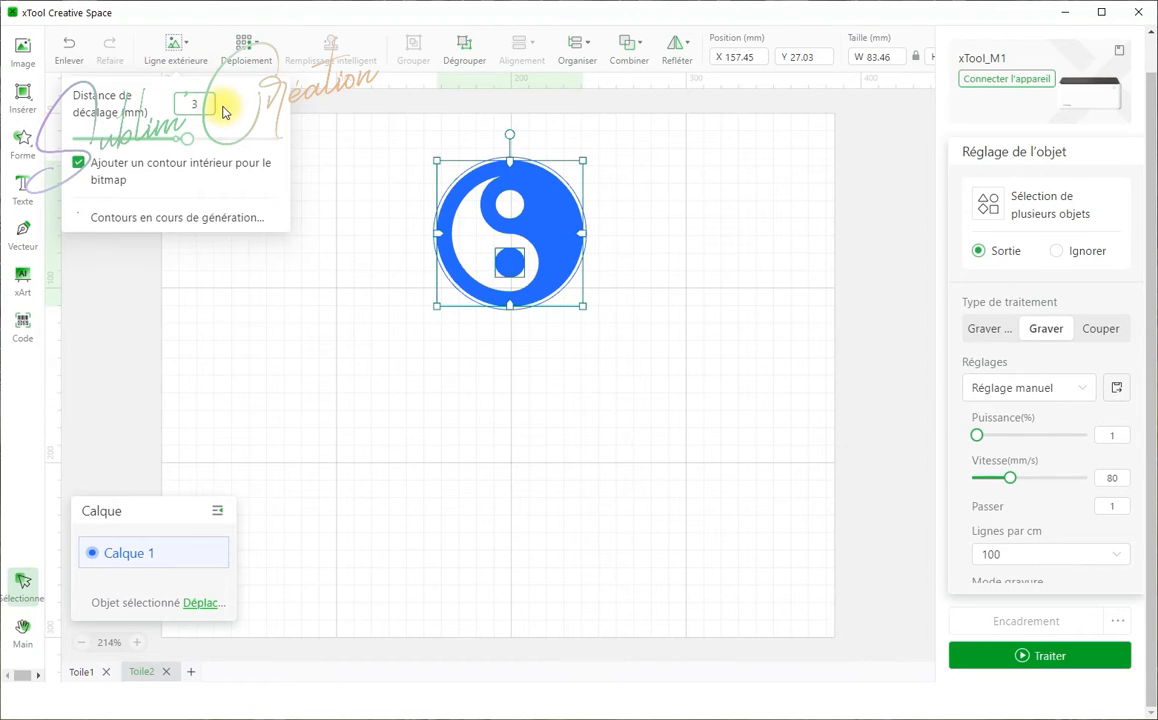
left_click(263, 218)
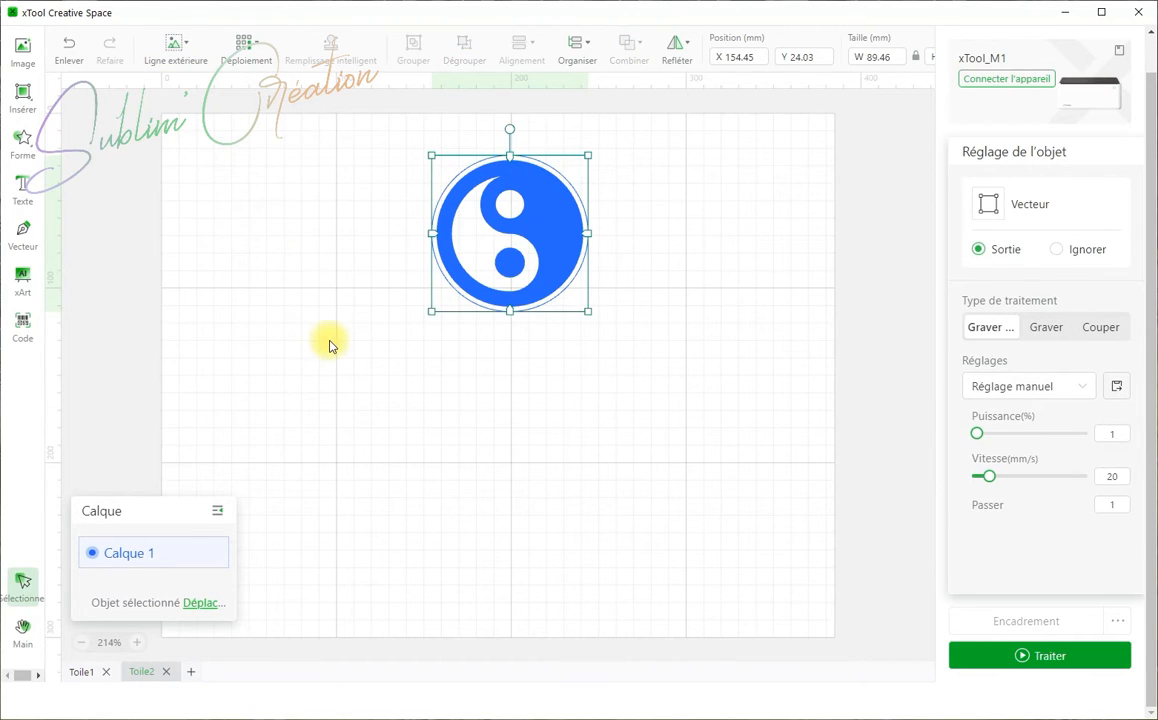
left_click(331, 345)
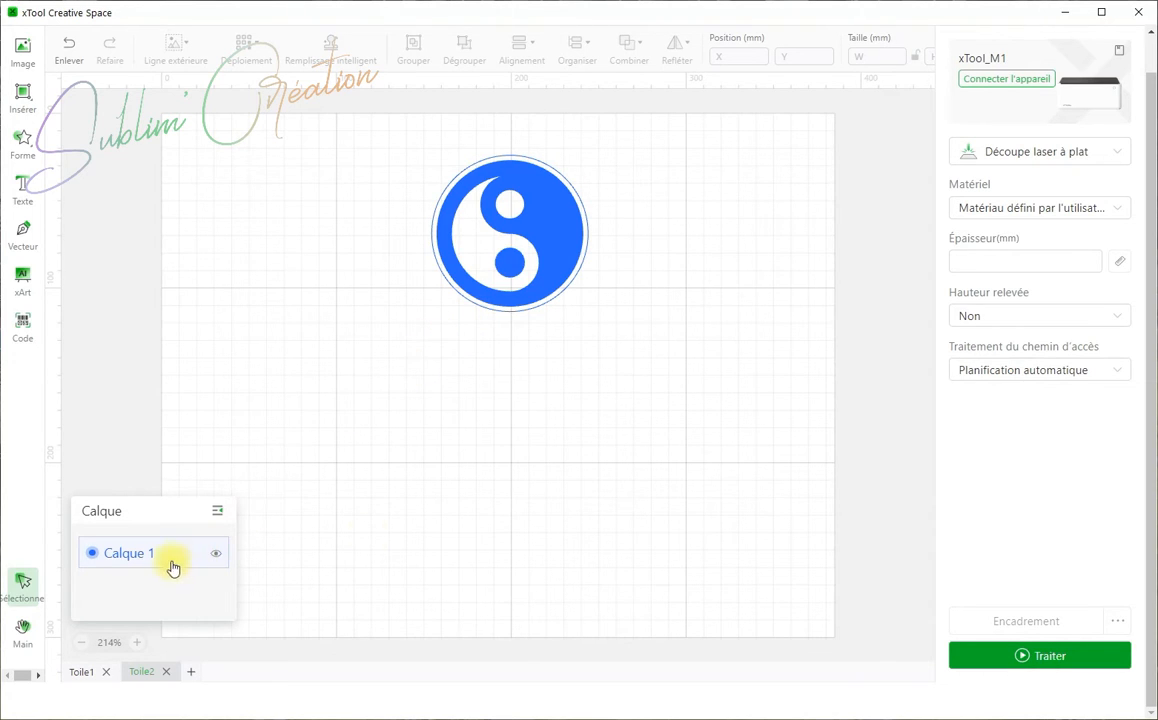
- Move the outer outline circle around the symbol to the black layer
left_click(513, 298)
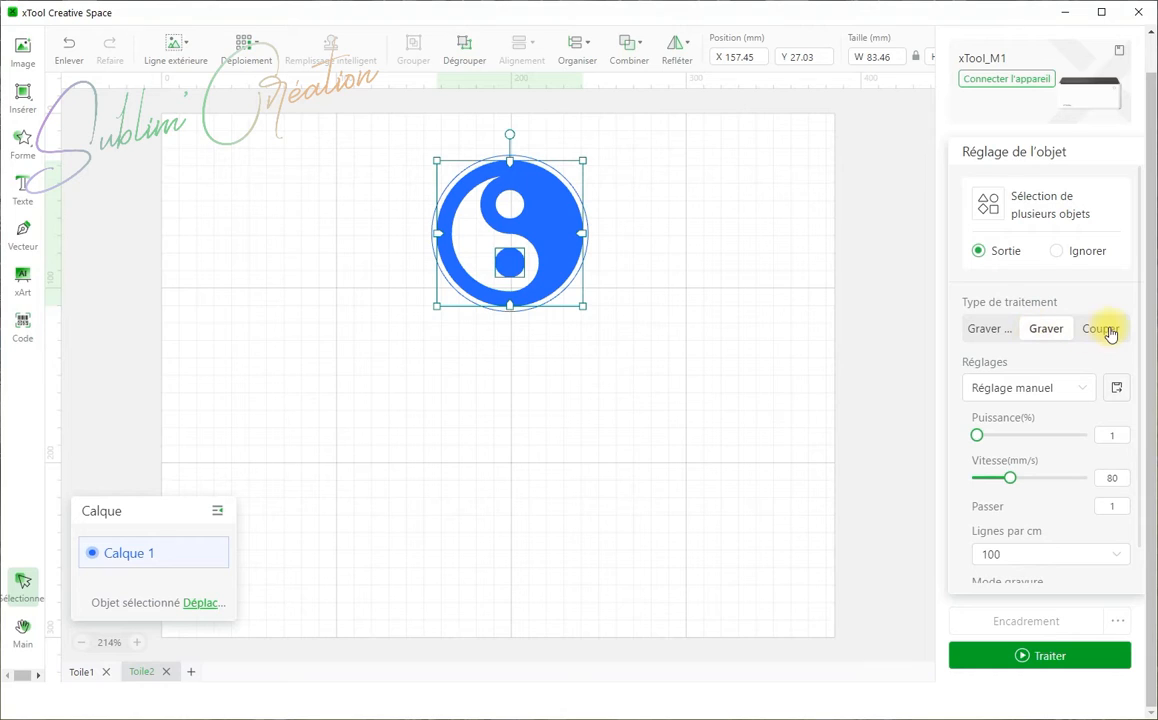
left_click(760, 290)
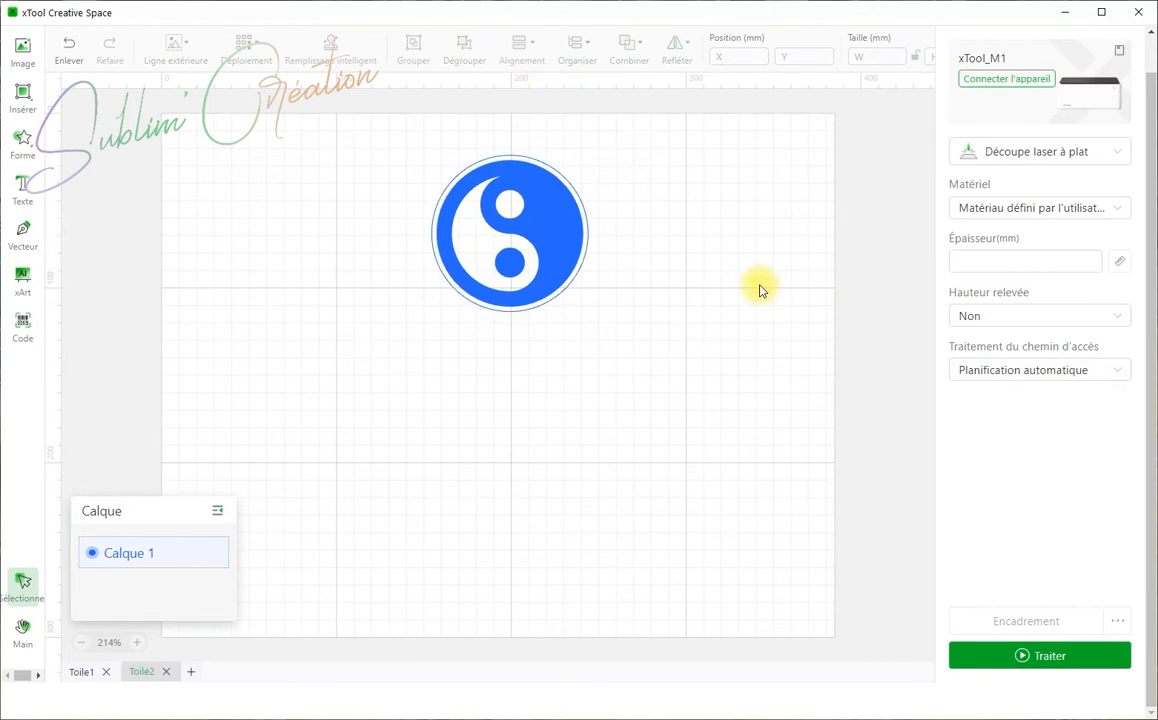
left_click(587, 235)
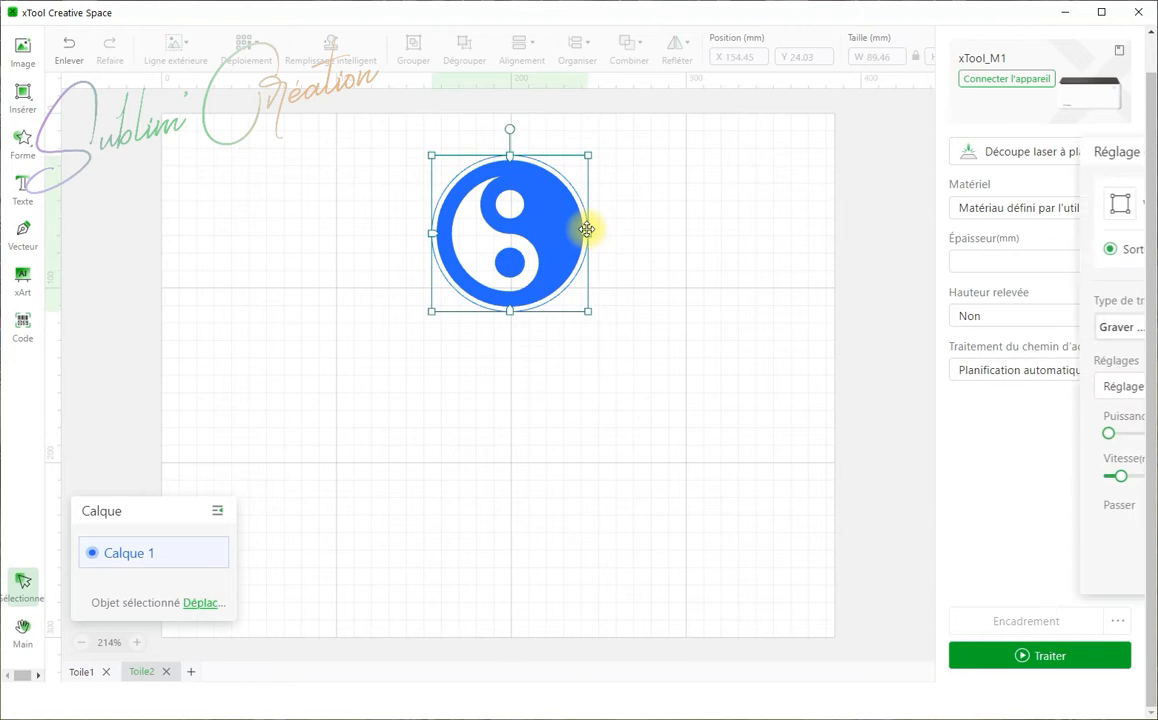
right_click(585, 231)
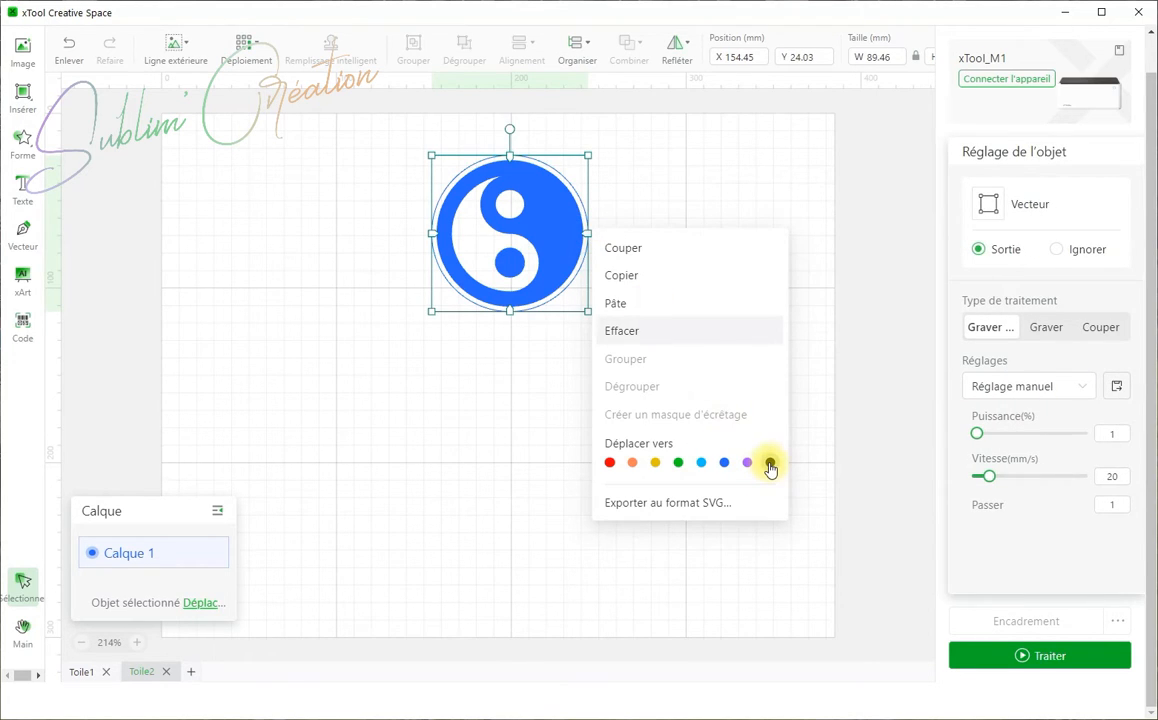
left_click(770, 463)
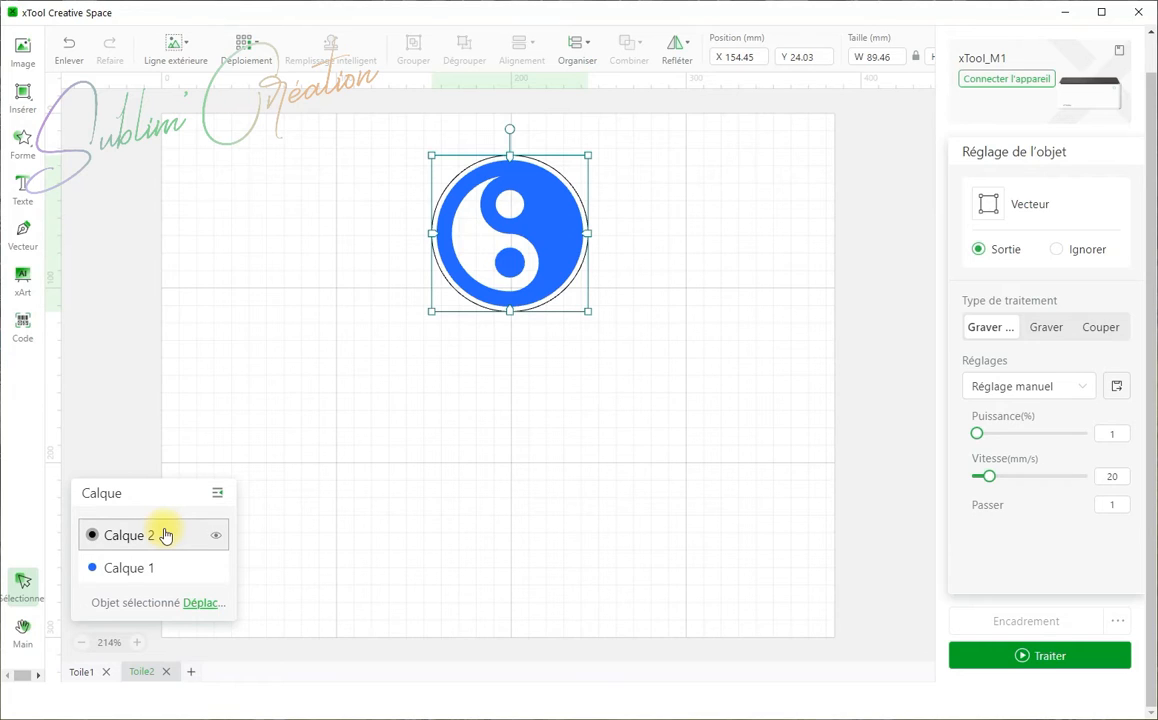
- Rename the black layer as "découpe"
double_click(152, 536)
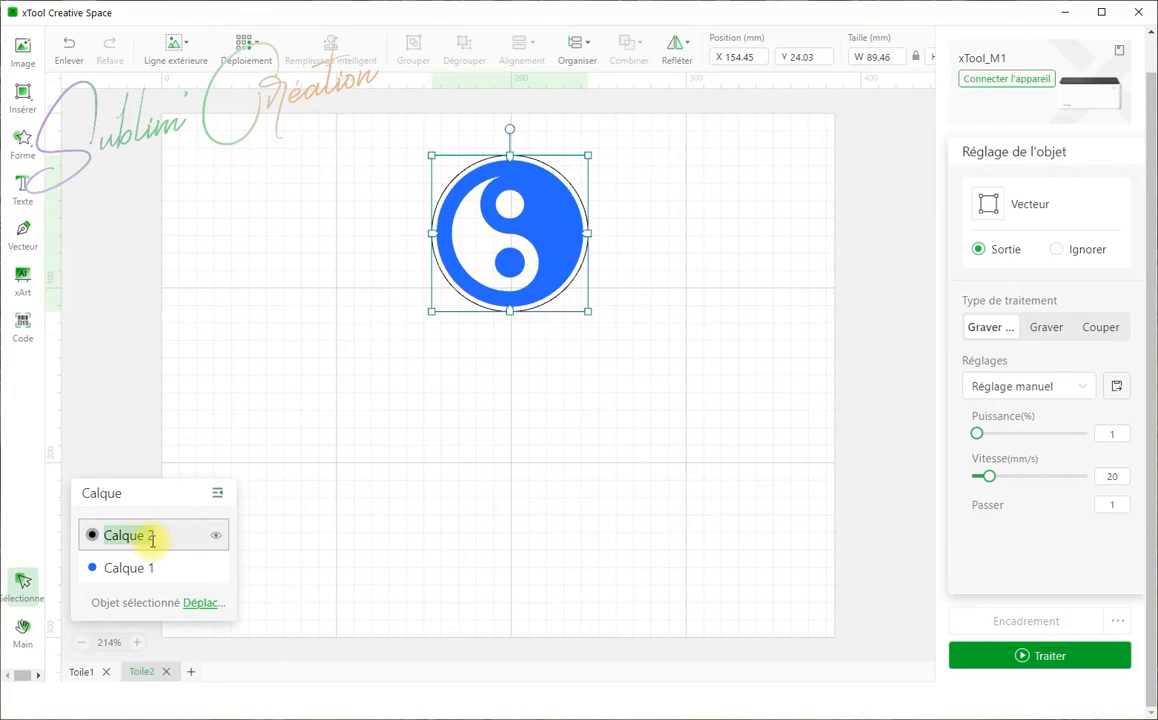
type("découpe")
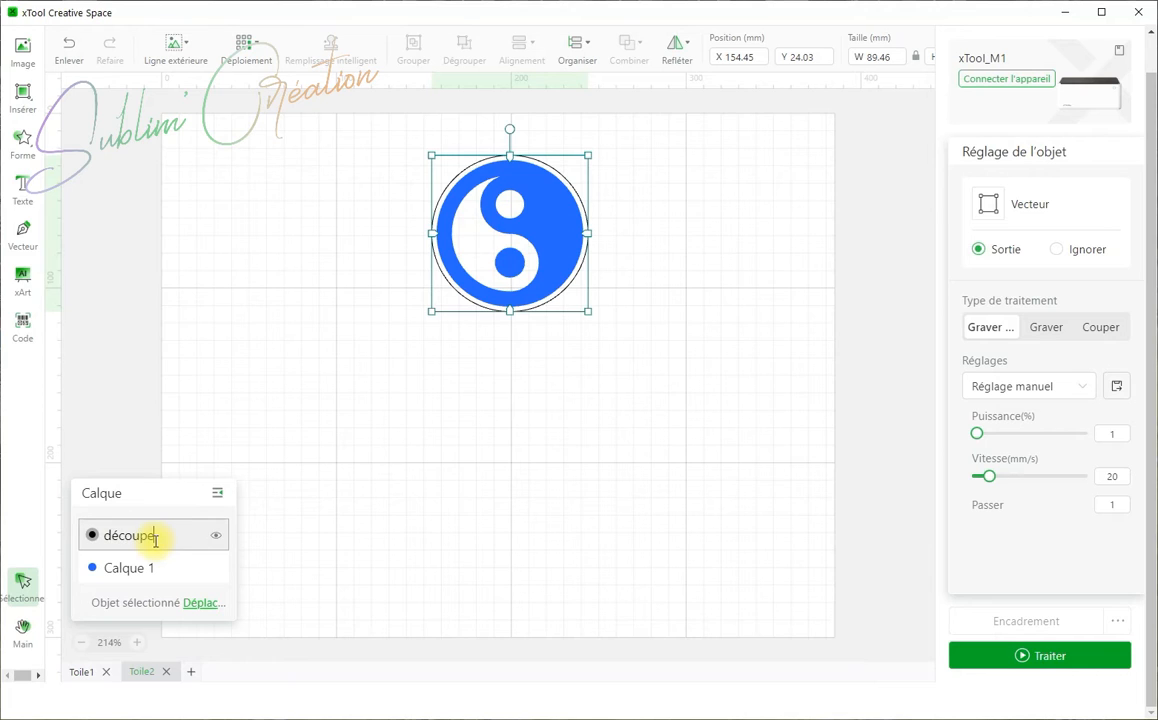
key("Return")
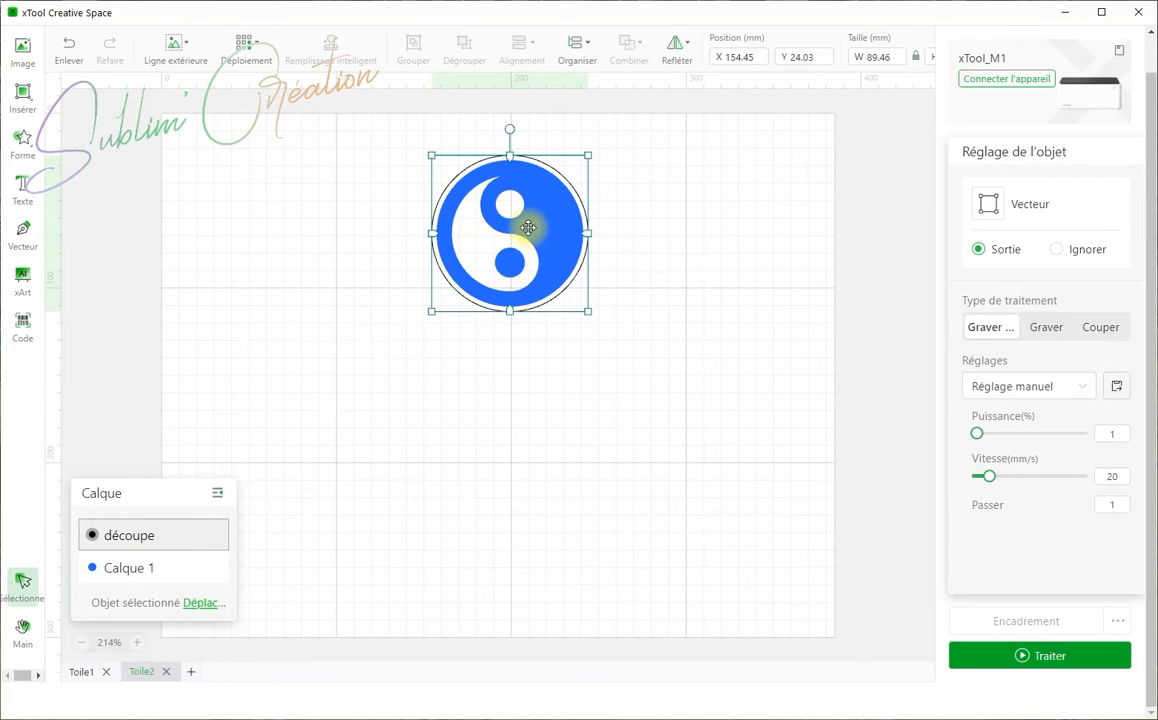
- Rename the blue layer containing the yin-yang symbol as "gravure pleine"
left_click(620, 277)
left_click(538, 204)
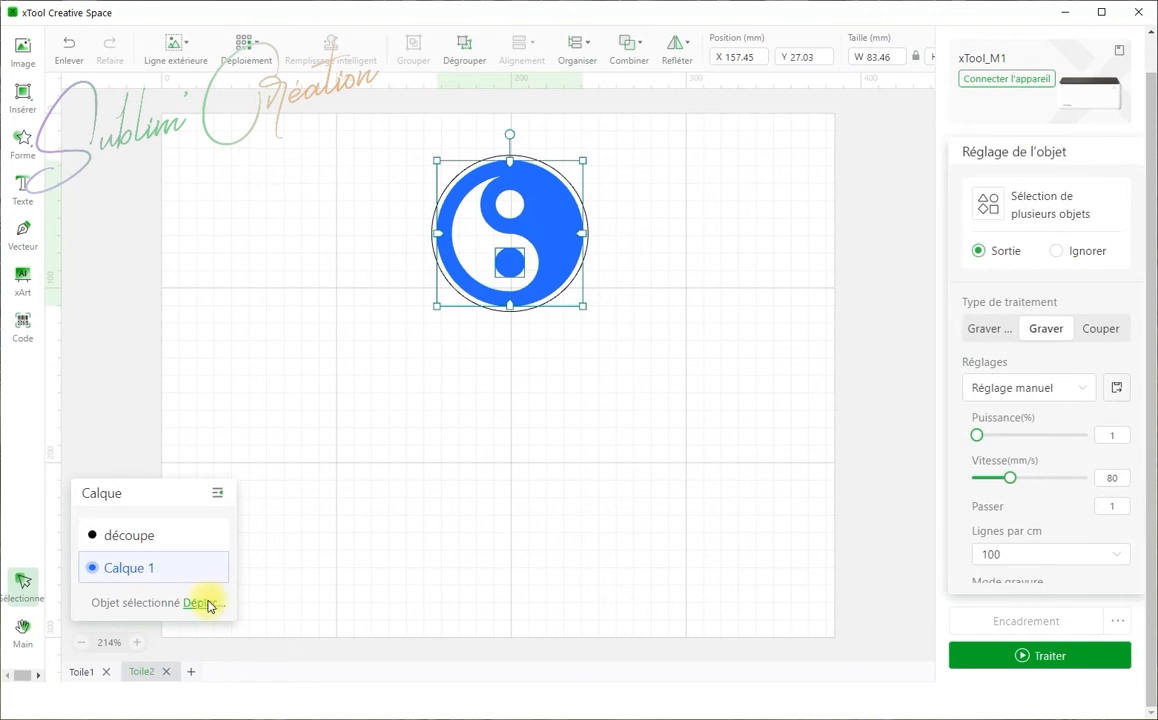
double_click(133, 569)
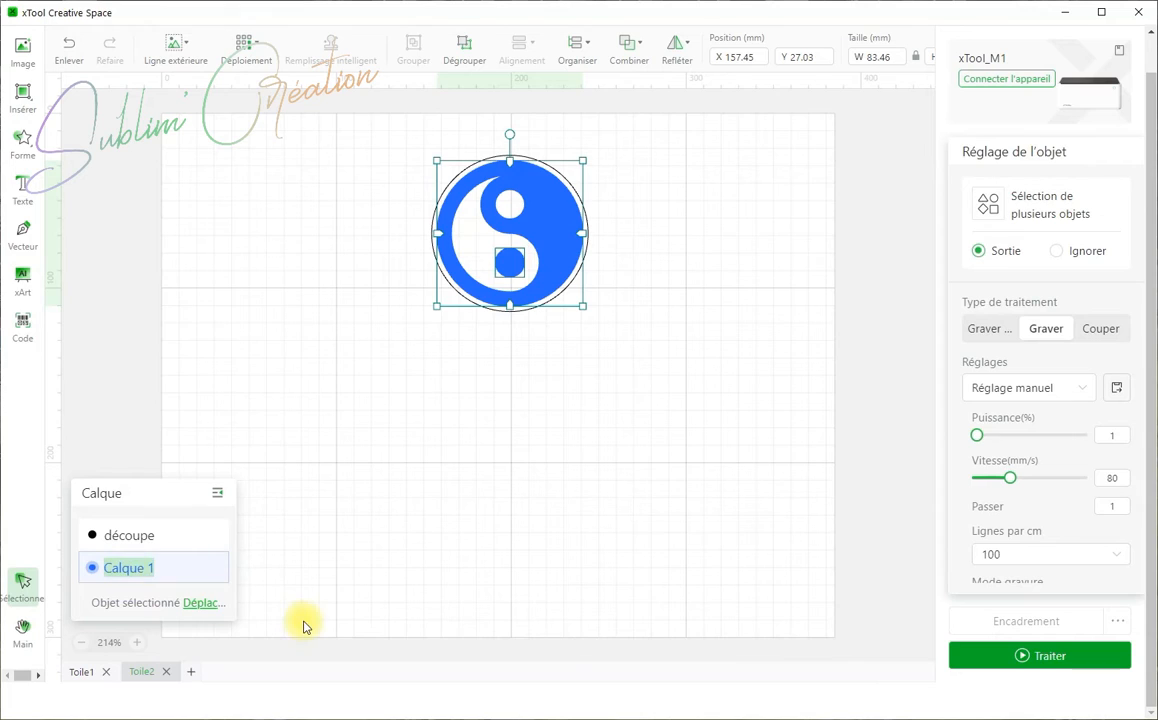
type("gavure pleine")
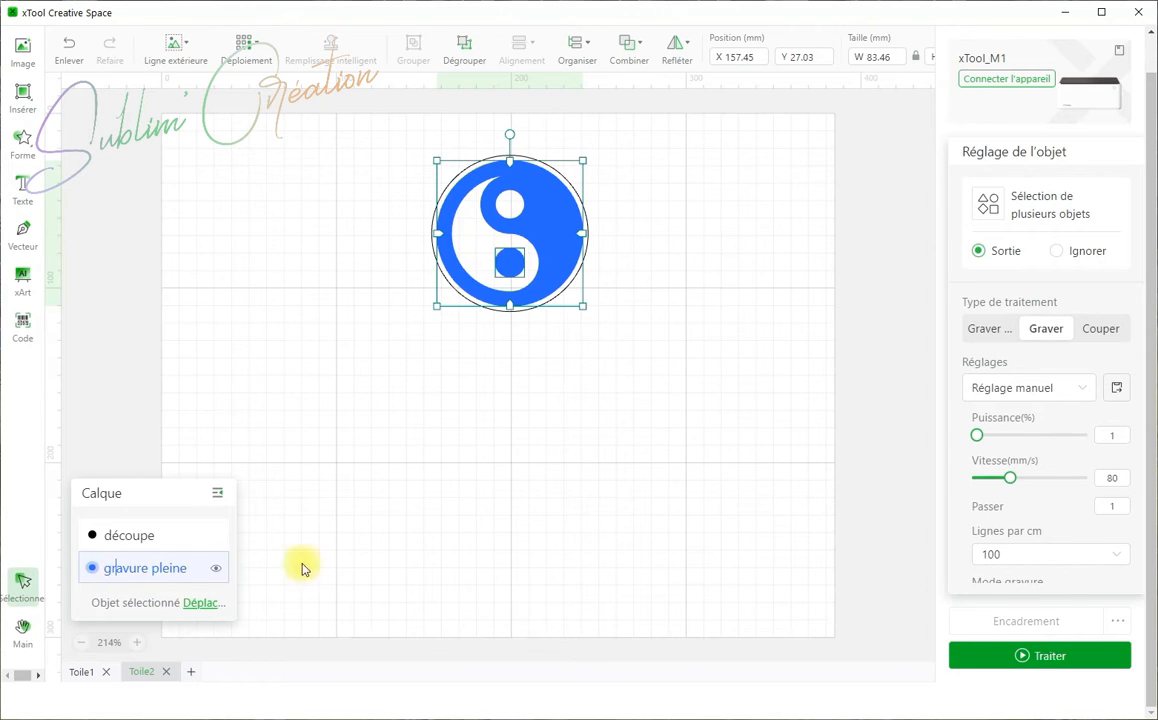
left_click(419, 511)
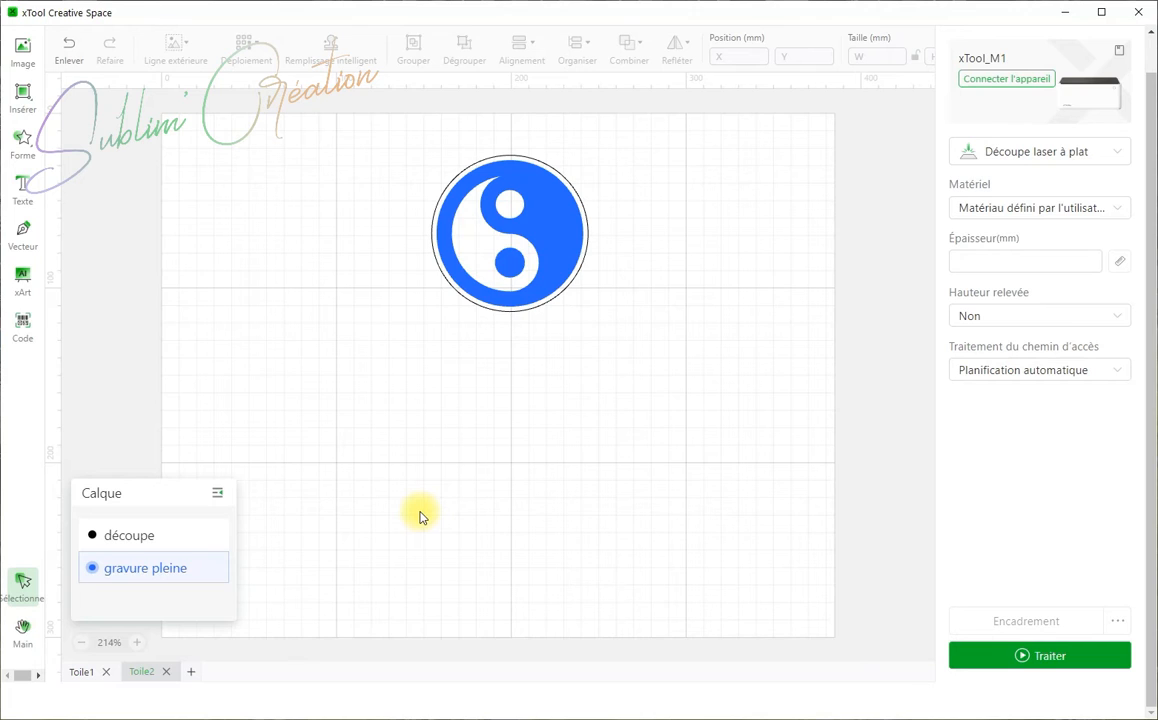
- Duplicate the yin-yang symbol, place the copy at about X 57 mm, Y 24 mm, and set its processing type to Graver contour
left_click(559, 236)
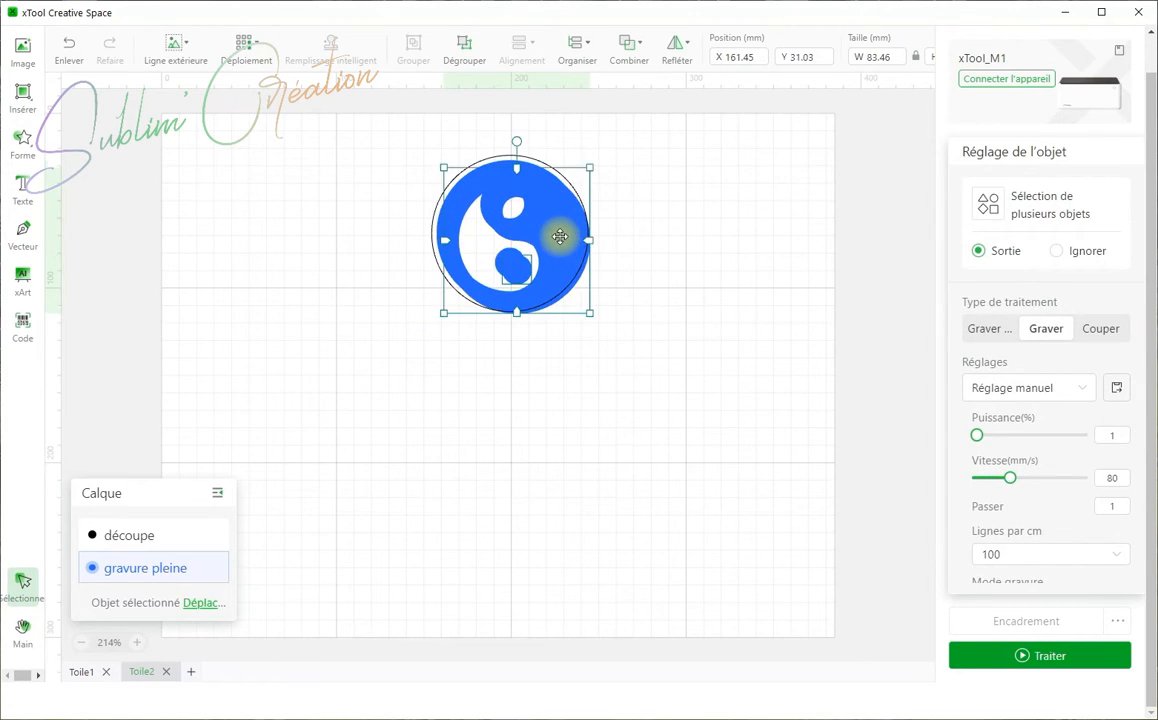
left_click_drag(559, 236, 376, 203)
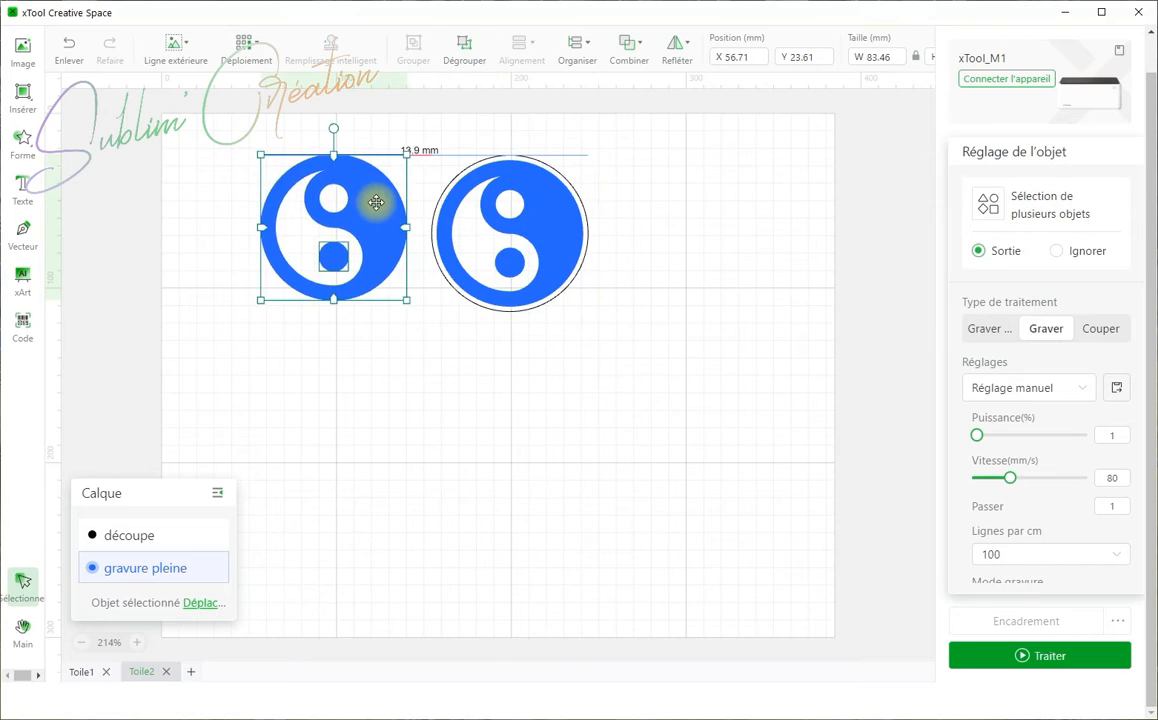
left_click(975, 331)
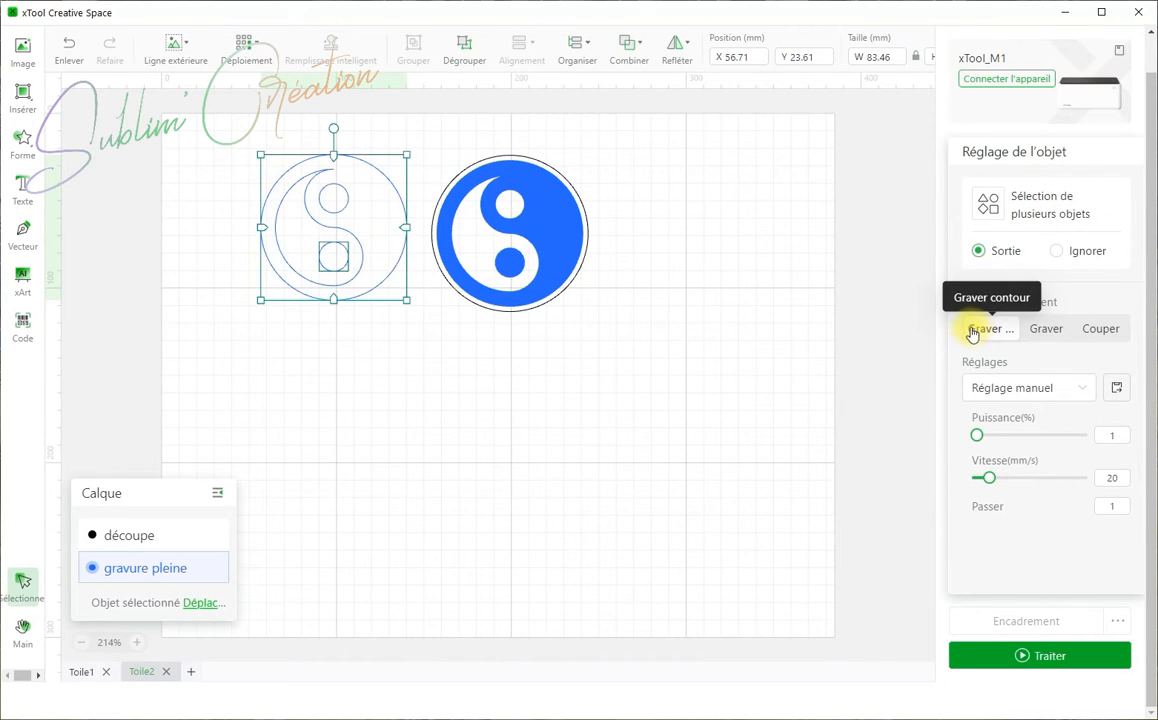
- Move the contour-engraved yin-yang copy to the purple layer
left_click(440, 440)
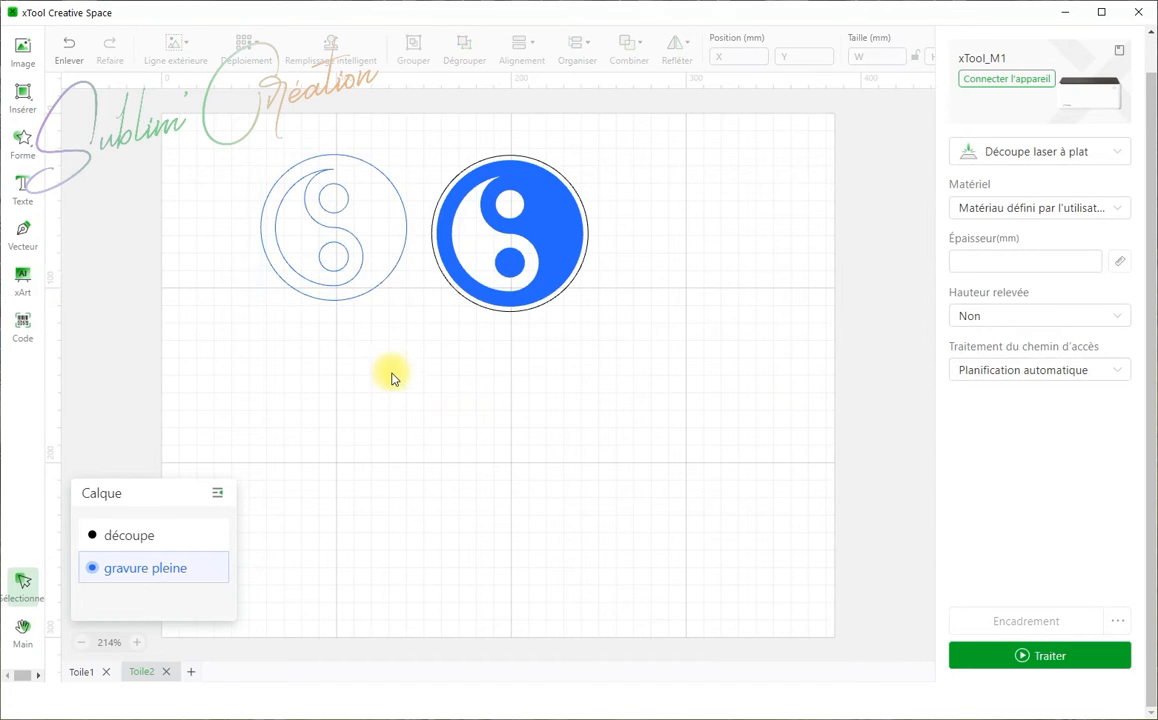
left_click(334, 259)
right_click(341, 265)
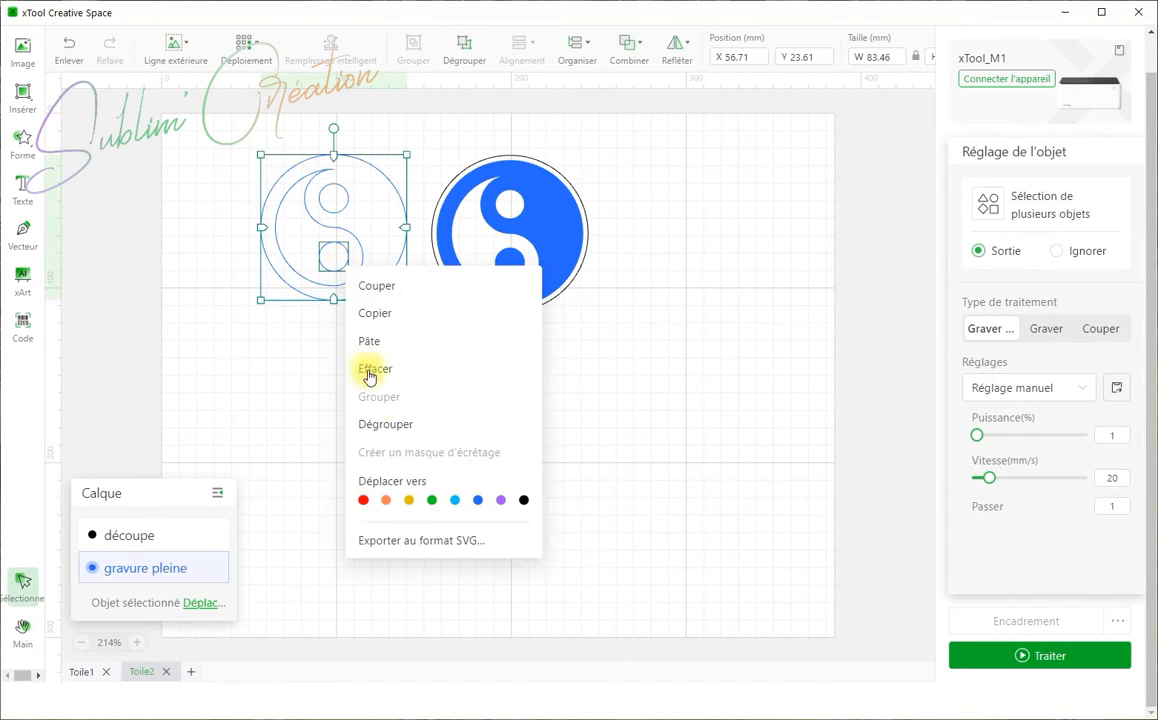
left_click(501, 502)
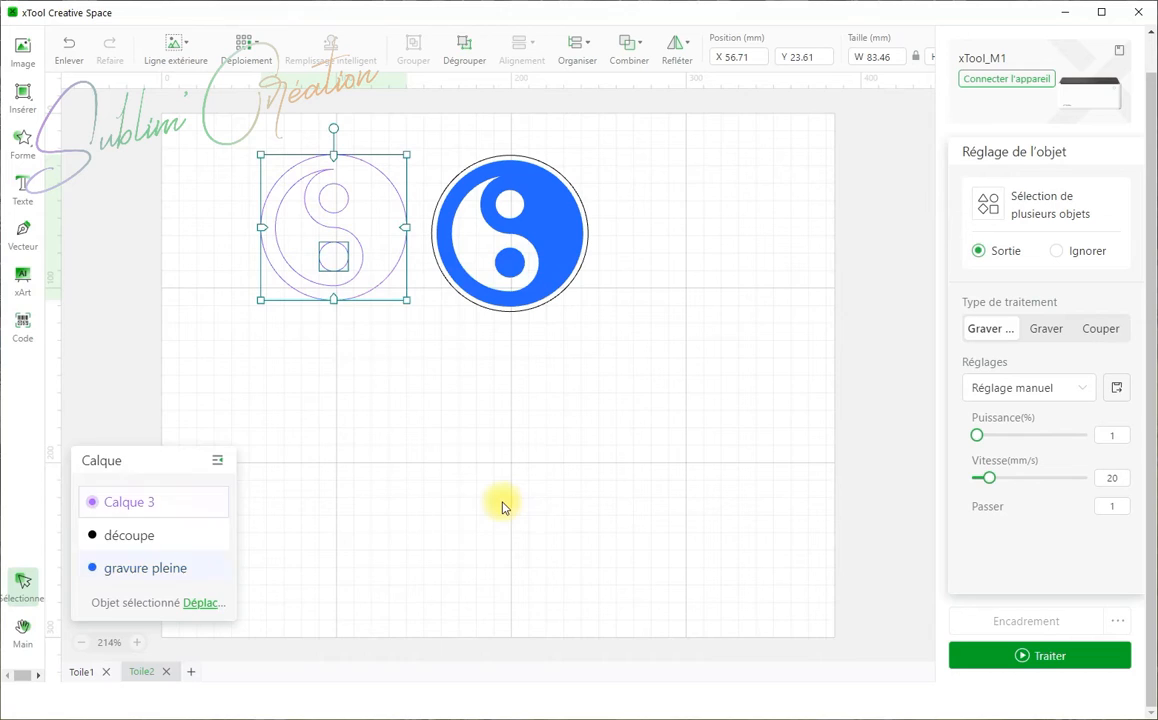
- Rename the purple layer as "contour"
double_click(119, 501)
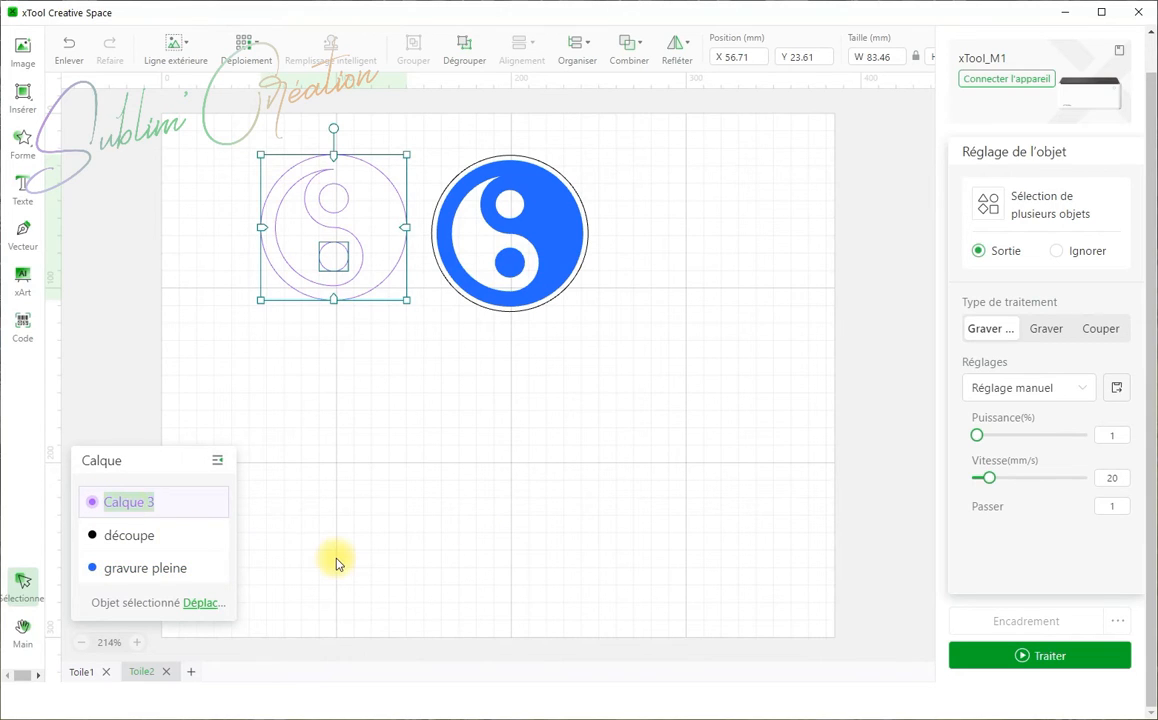
type("les contour")
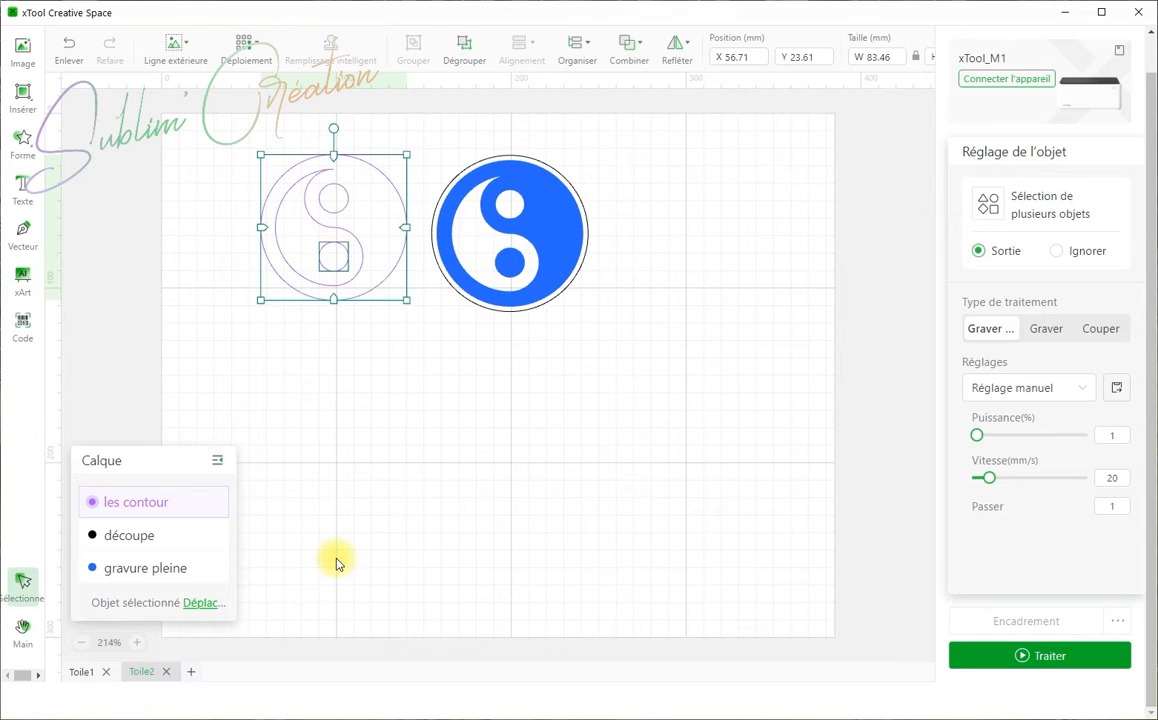
key("BackSpace")
key("BackSpace")
type("cr")
type("nt")
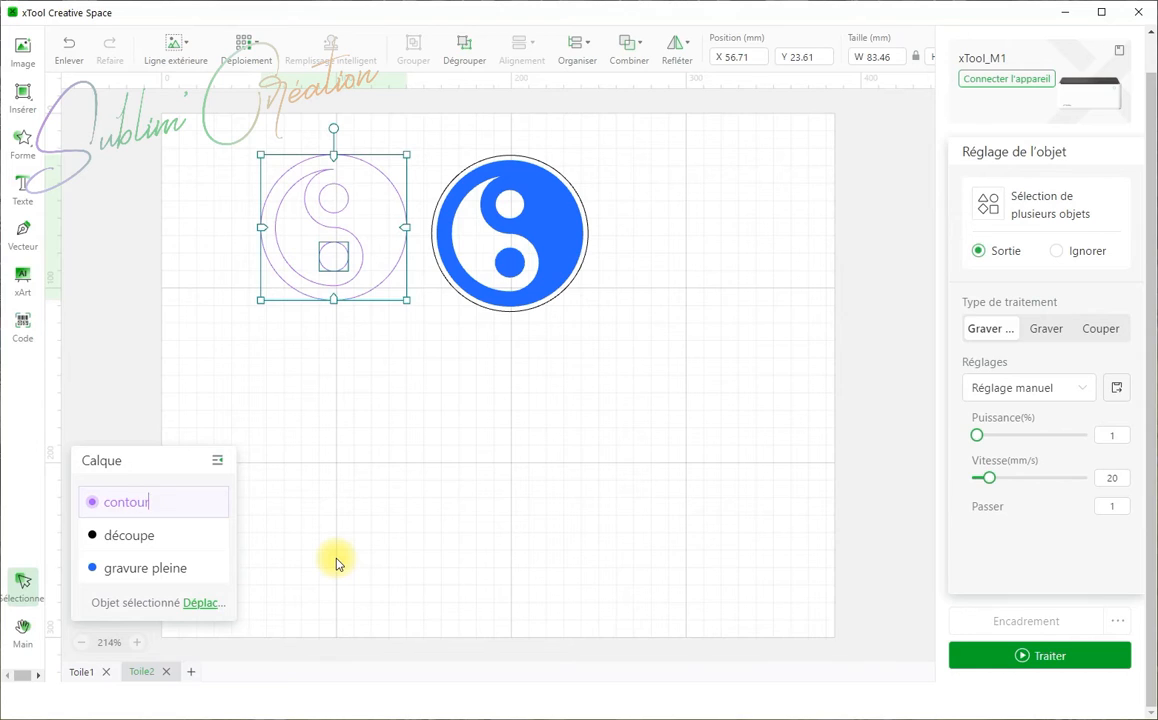
left_click(339, 504)
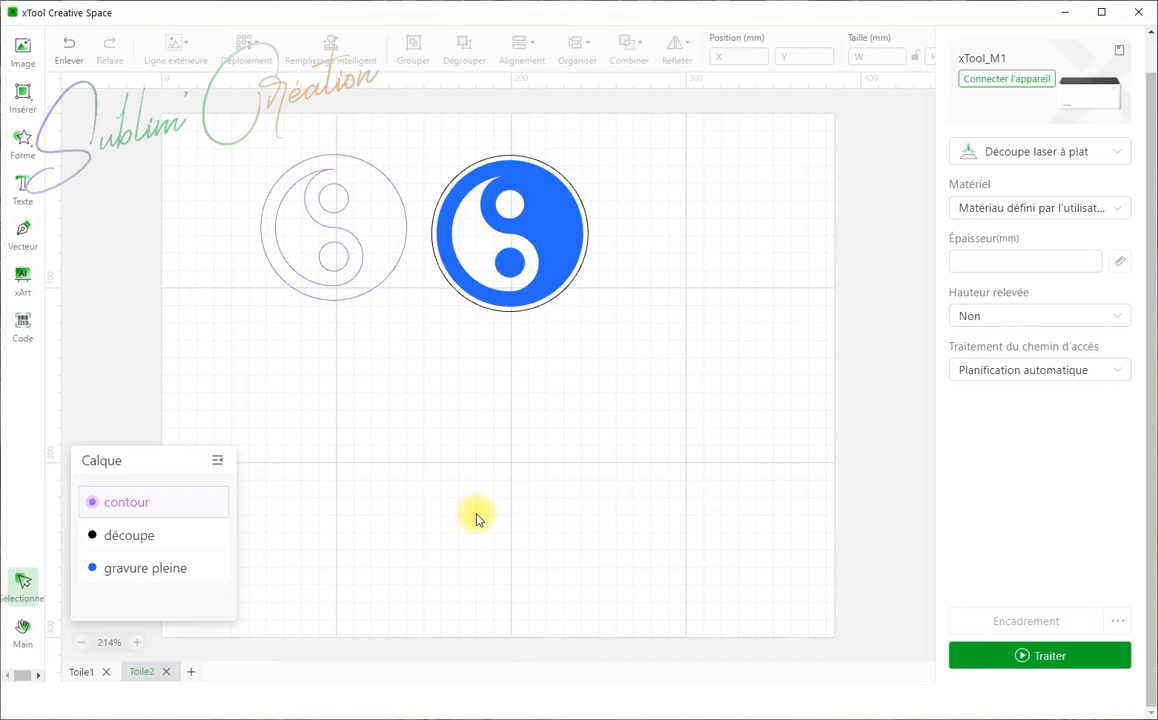
- Set the material to 3mm Basswood Plywood A4
left_click(1067, 212)
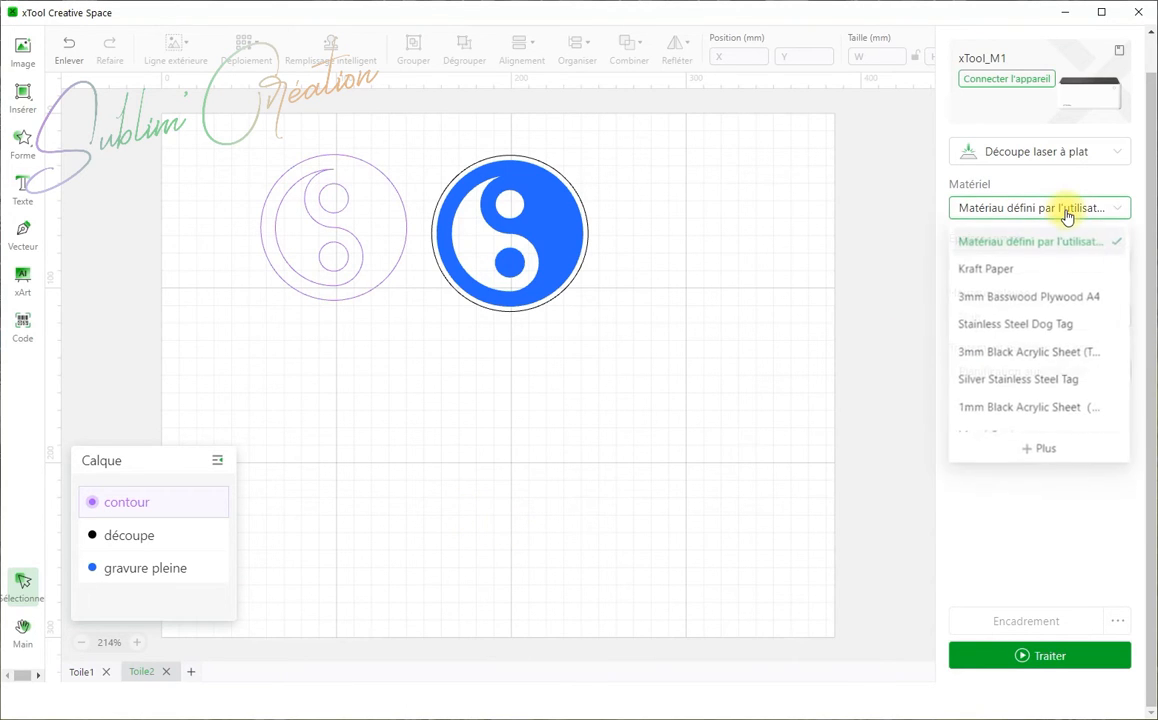
left_click(1012, 300)
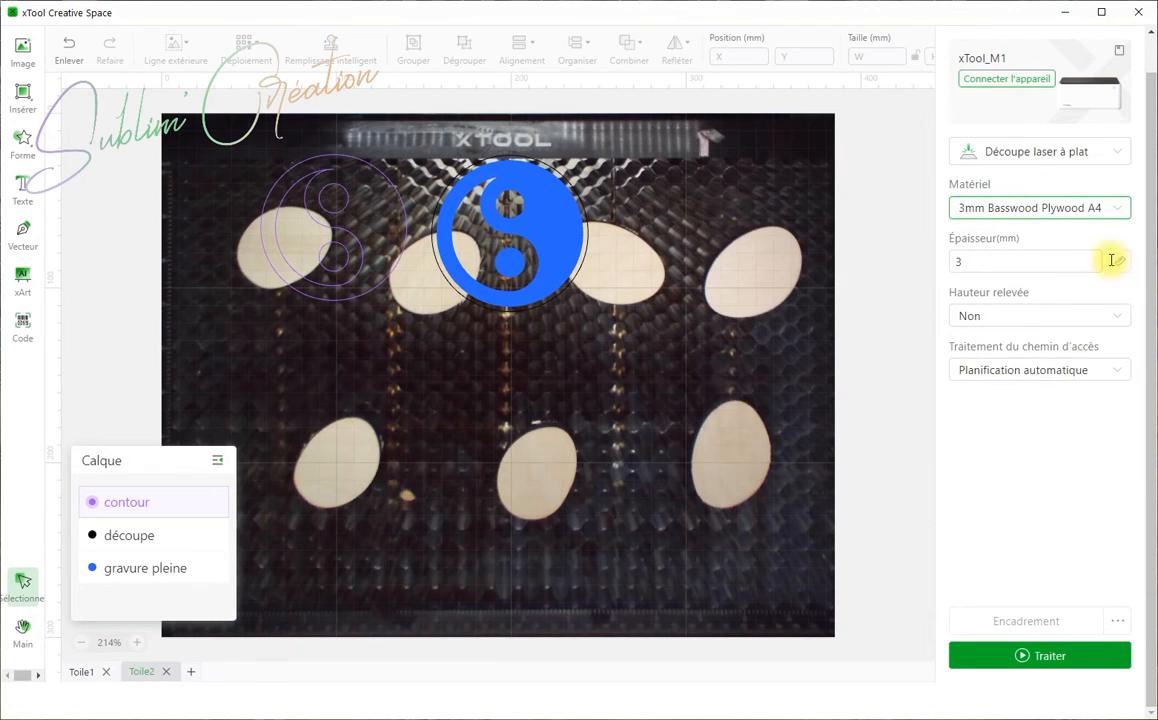
left_click(1112, 210)
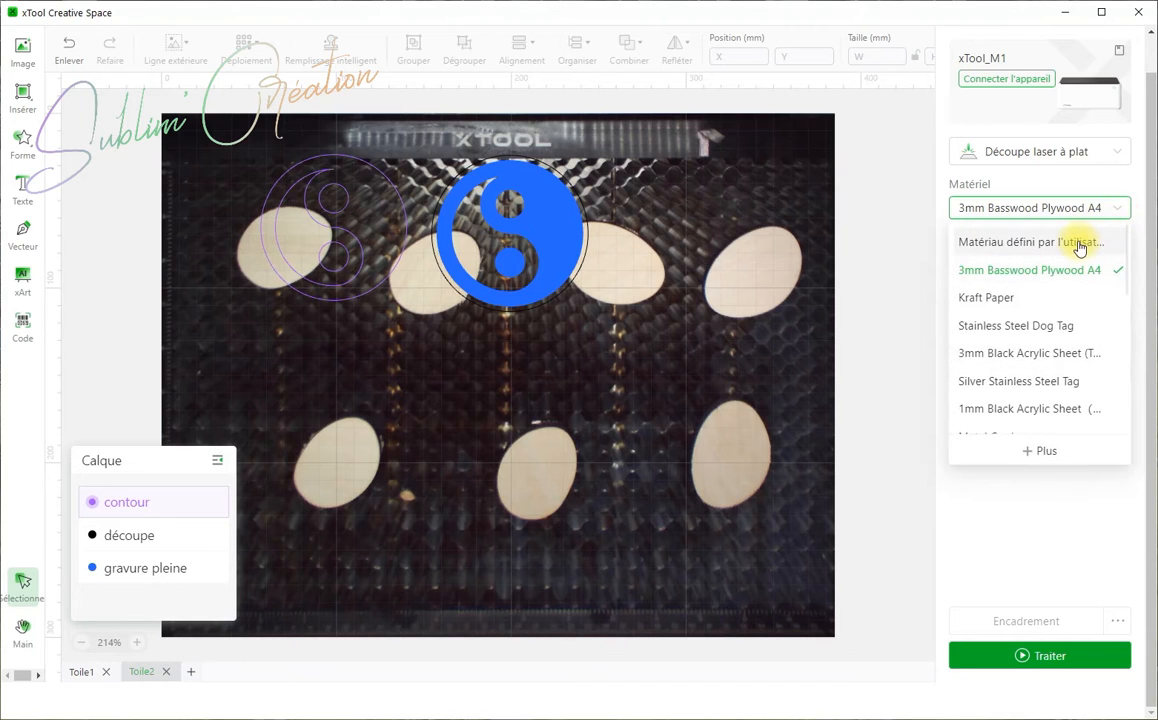
left_click(1079, 243)
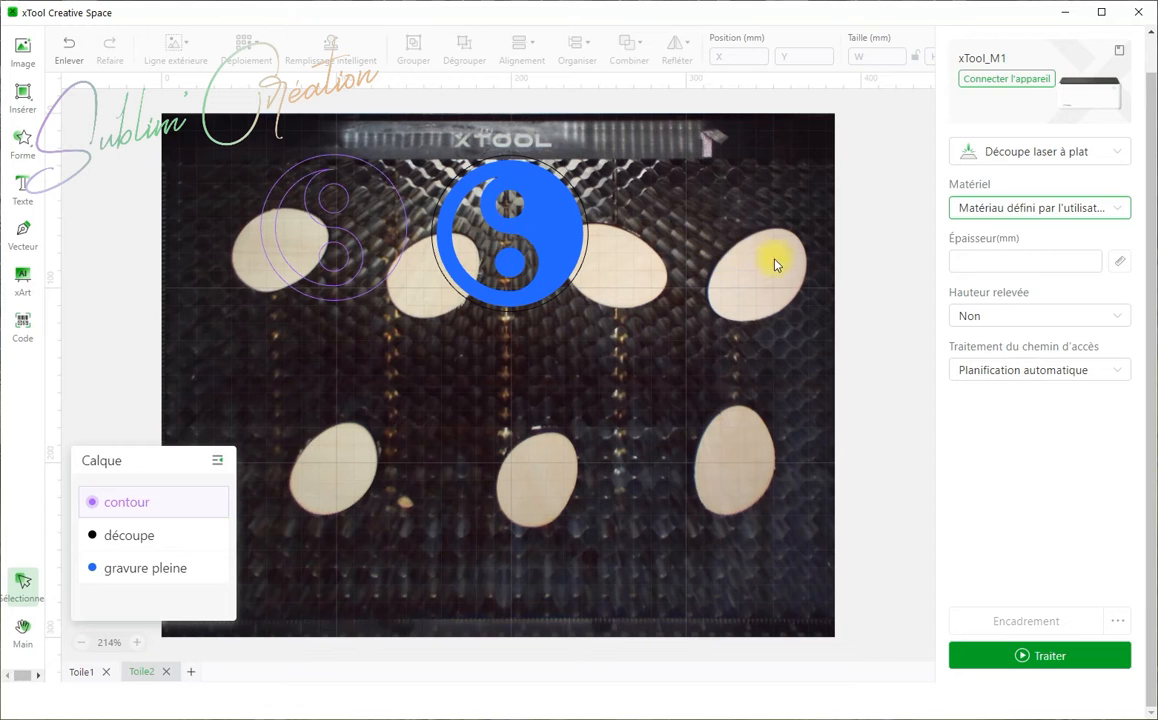
left_click(1119, 210)
left_click(1026, 266)
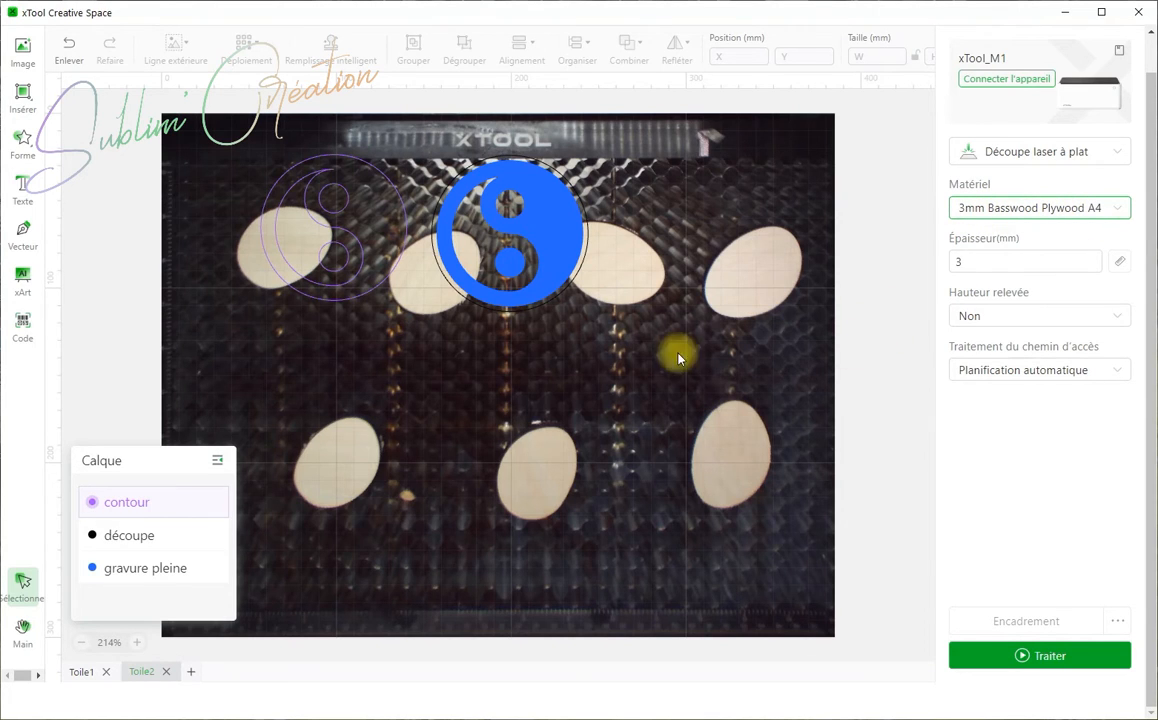
- Check the laser settings of the solid and contour symbols, and set the outer circle's processing type to Couper
left_click(441, 158)
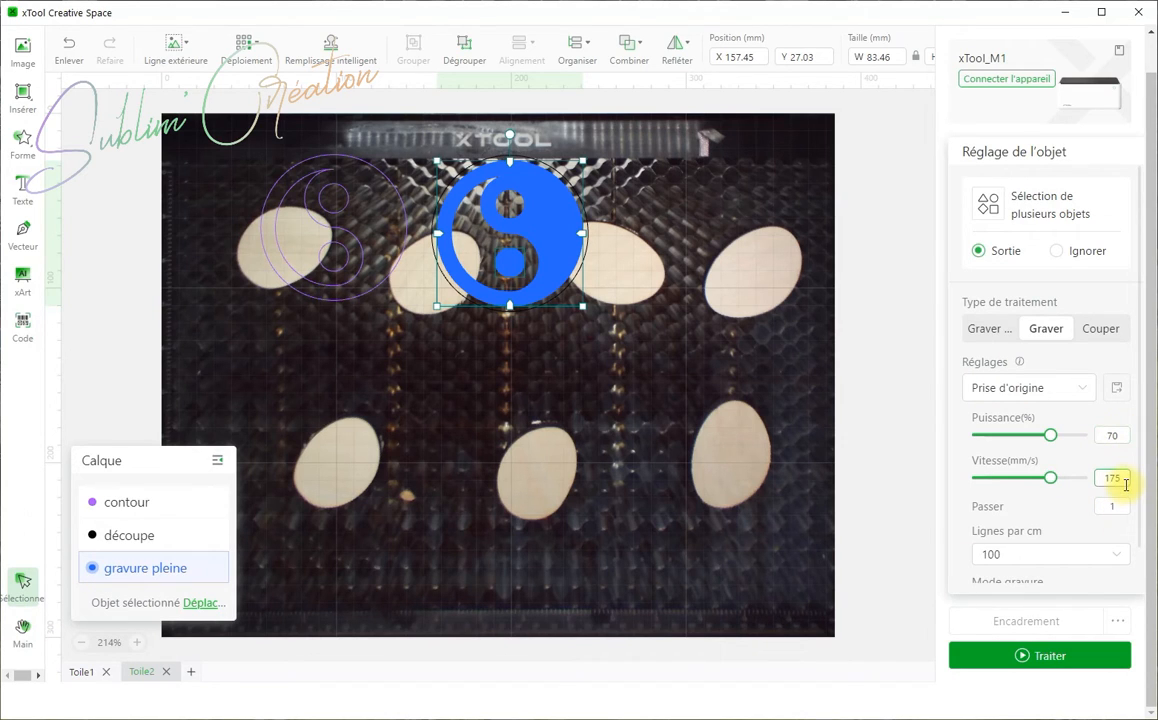
left_click(356, 252)
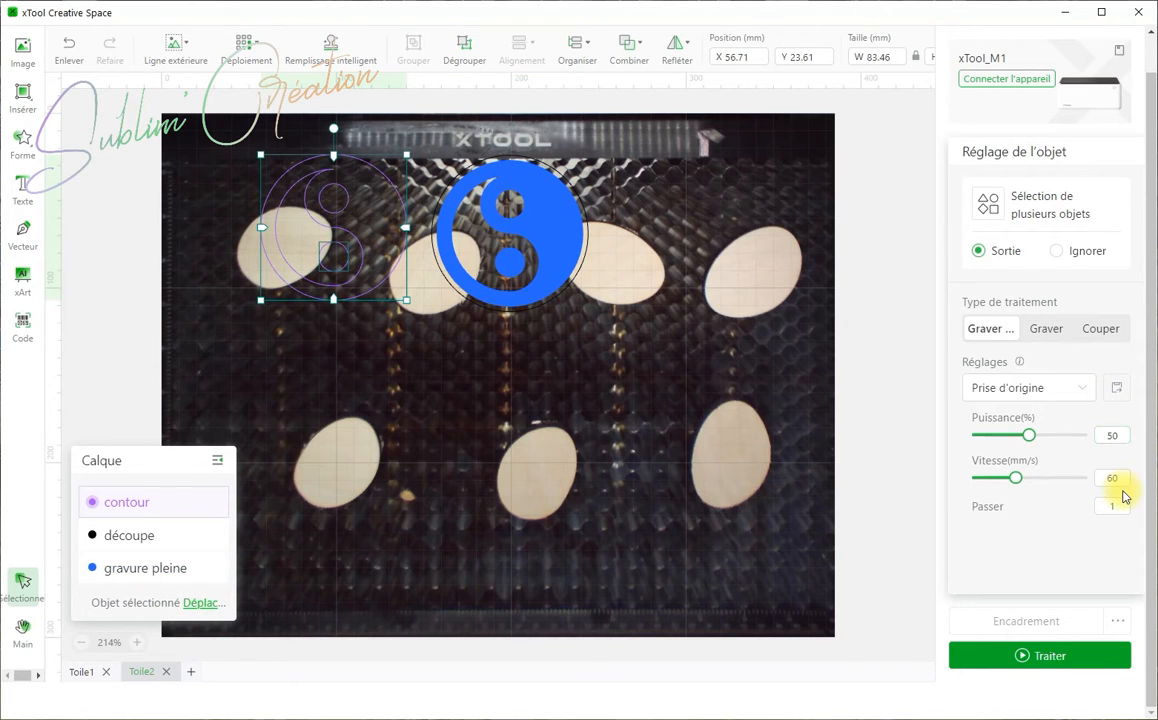
left_click(588, 262)
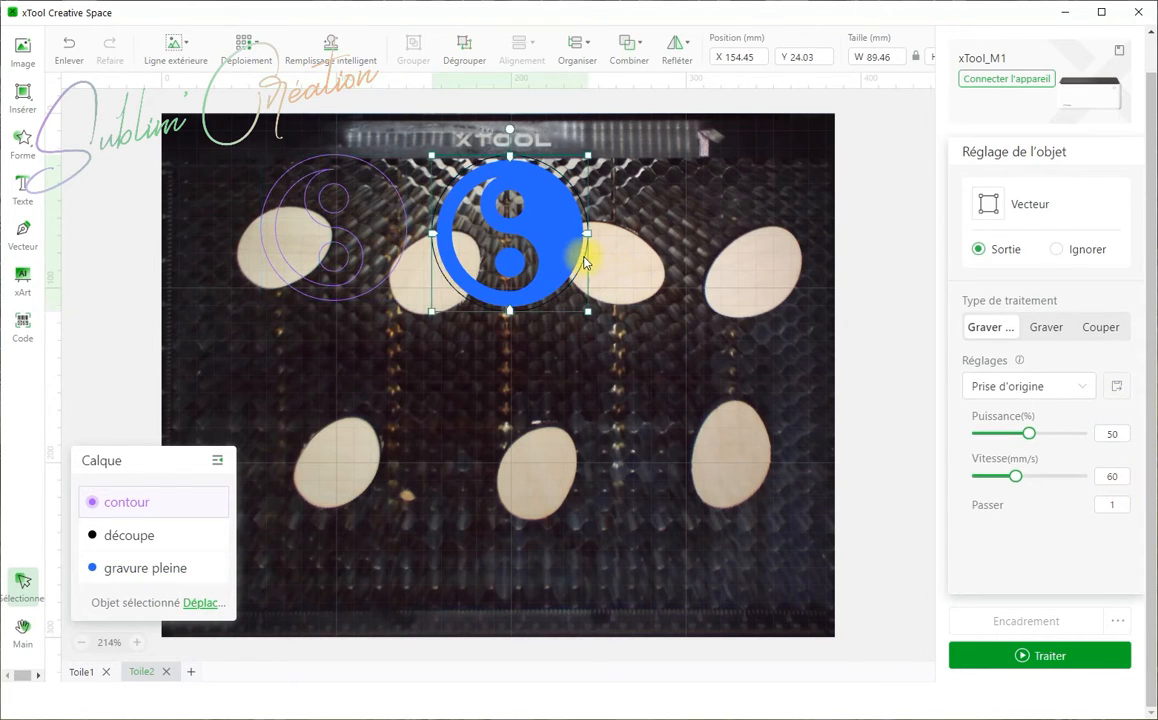
left_click(1121, 434)
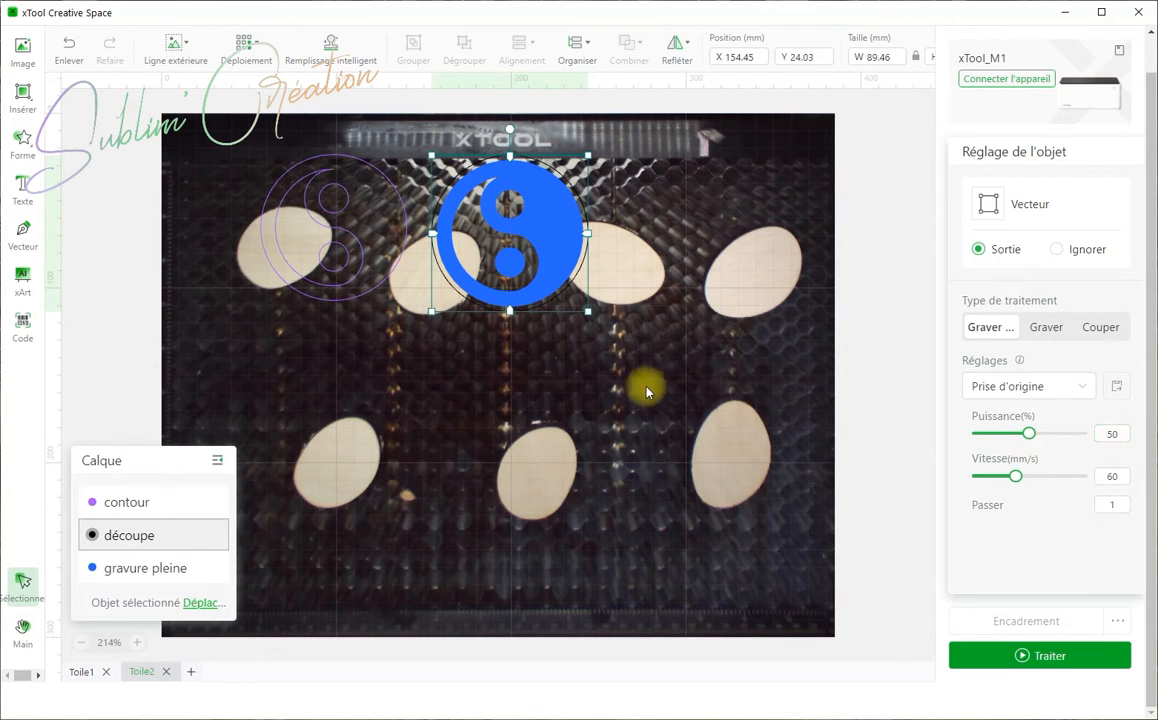
left_click(1110, 330)
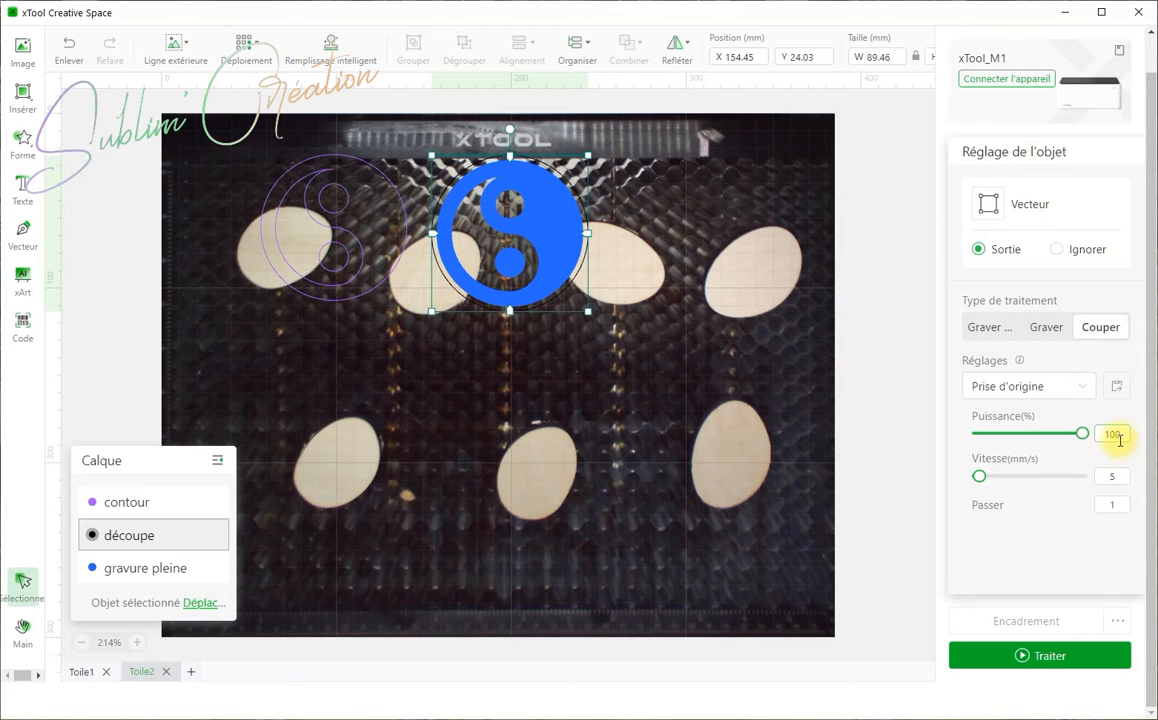
left_click(1125, 480)
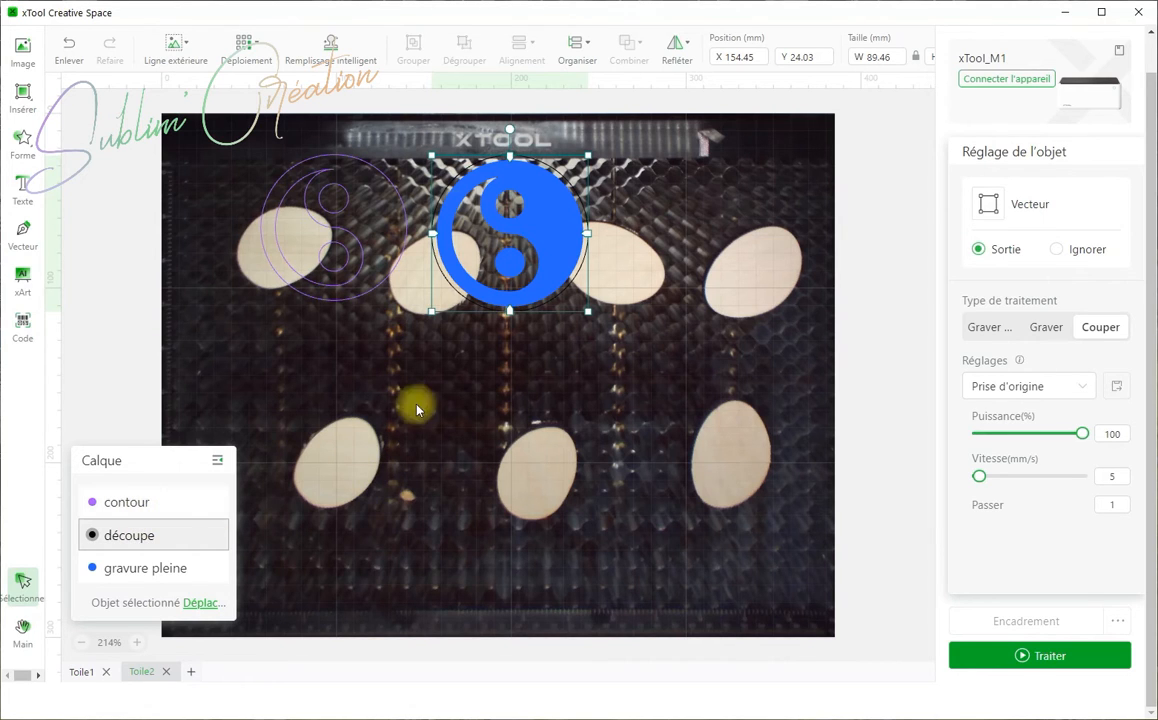
- Review the objects and laser settings on the contour, découpe and gravure pleine layers
left_click(141, 503)
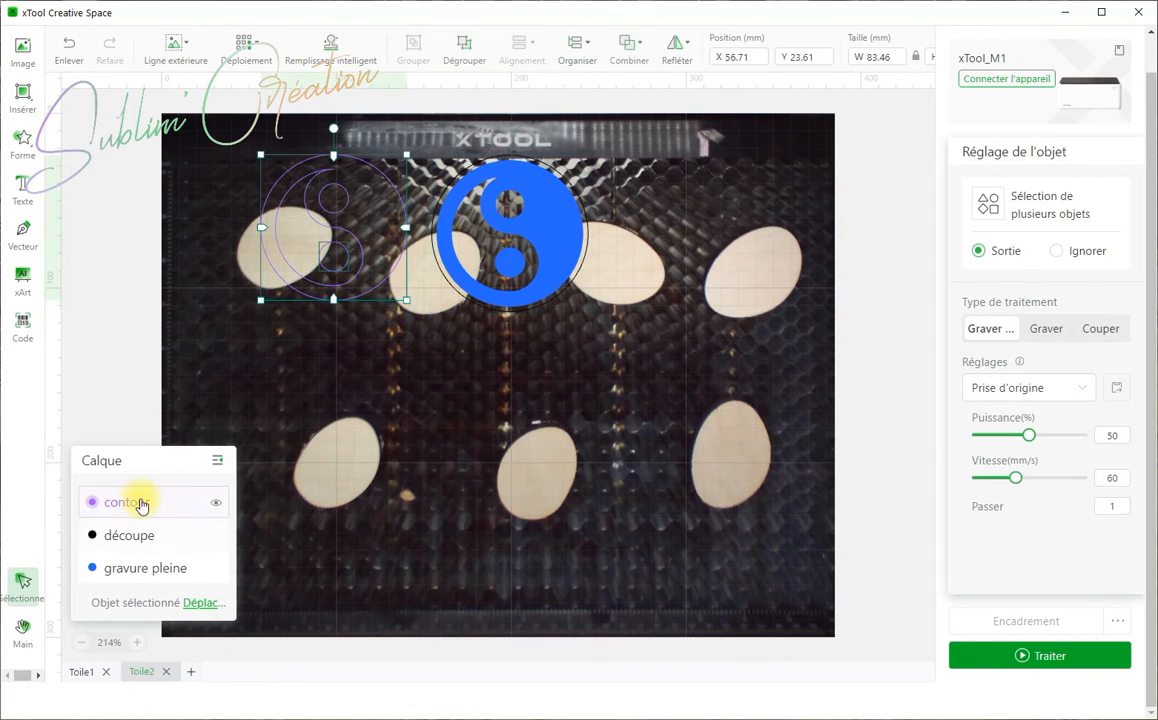
left_click(141, 537)
left_click(132, 566)
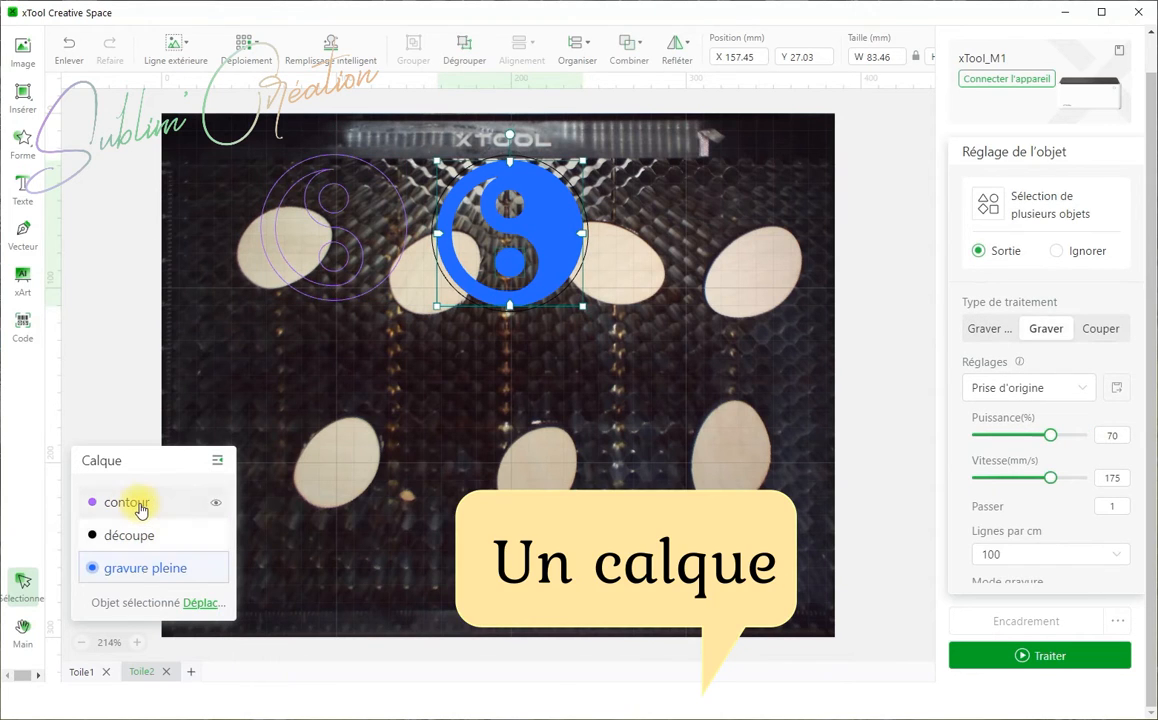
left_click(141, 505)
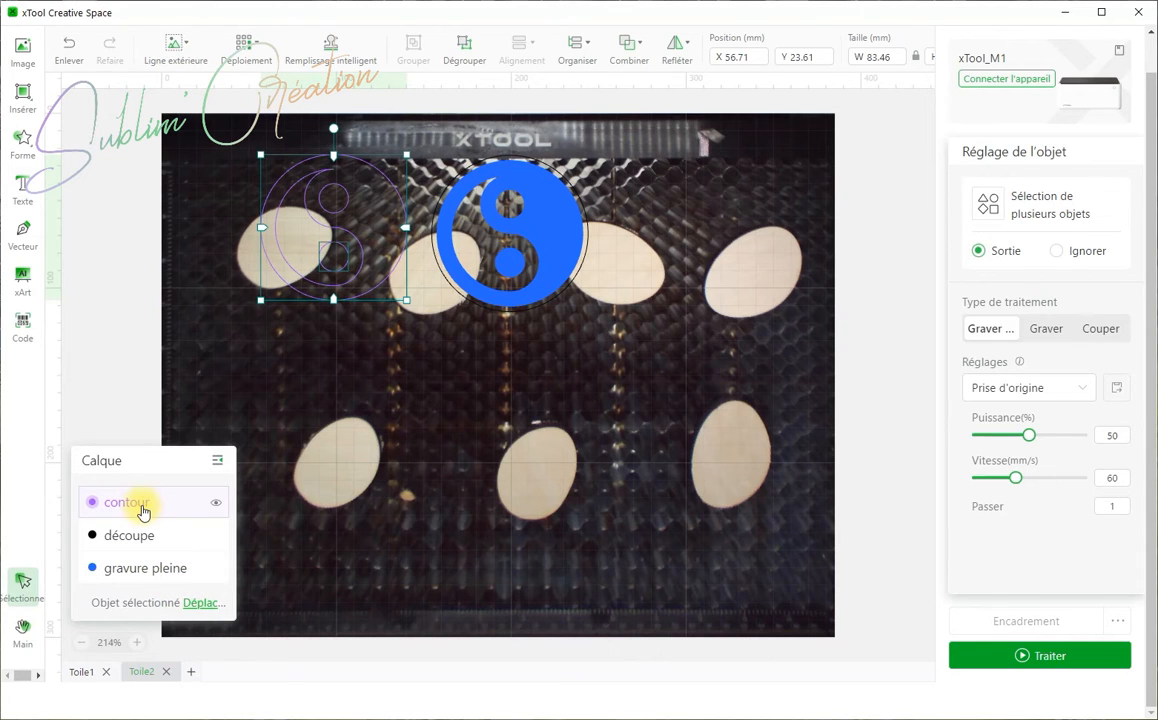
- Reorder the contour, découpe and gravure pleine layers in the layer stack
left_click_drag(143, 511, 150, 571)
mouse_move(143, 521)
left_mouse_down()
mouse_move(142, 569)
mouse_move(134, 504)
left_mouse_up()
left_click_drag(124, 579, 124, 534)
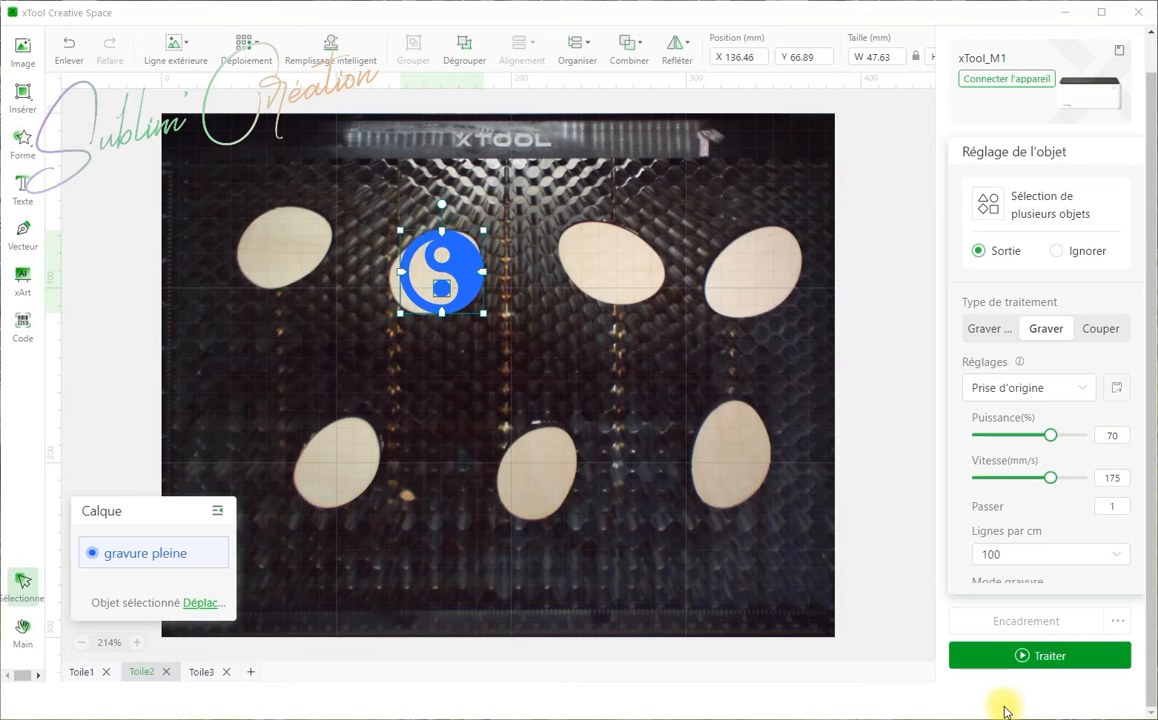
- Copy the small yin-yang symbol from Toile2 to Toile3 and place it at about X 30 mm, Y 25 mm
left_click(243, 50)
left_click(461, 272)
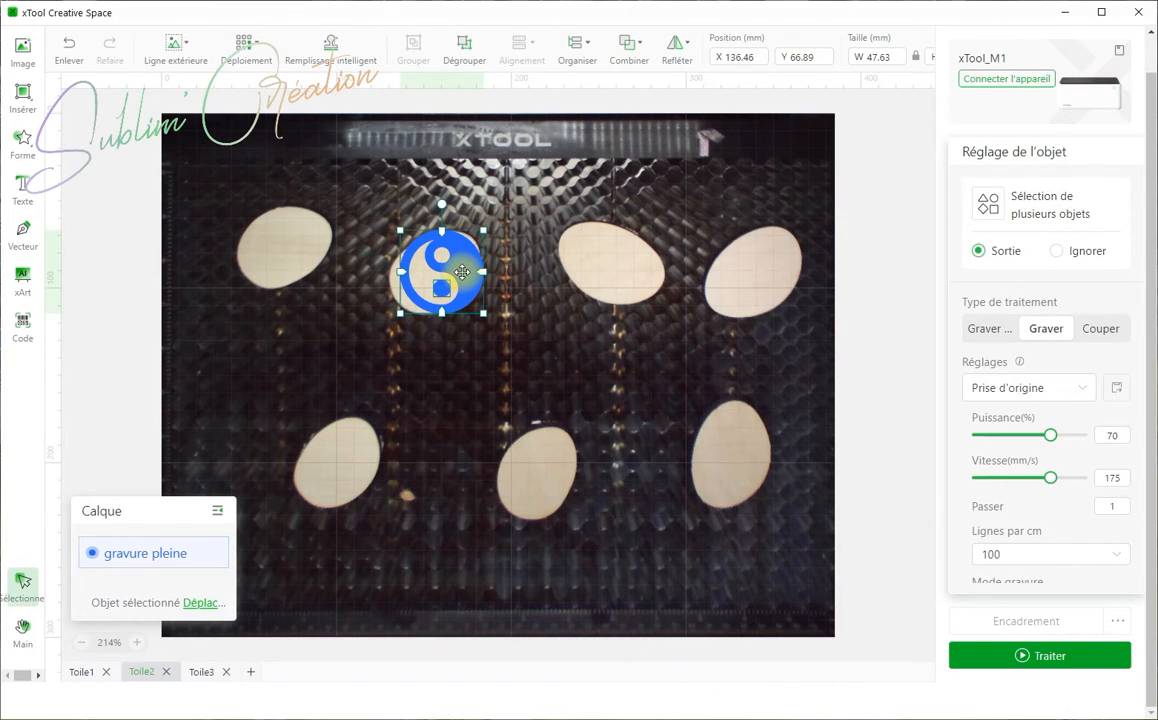
left_click(201, 671)
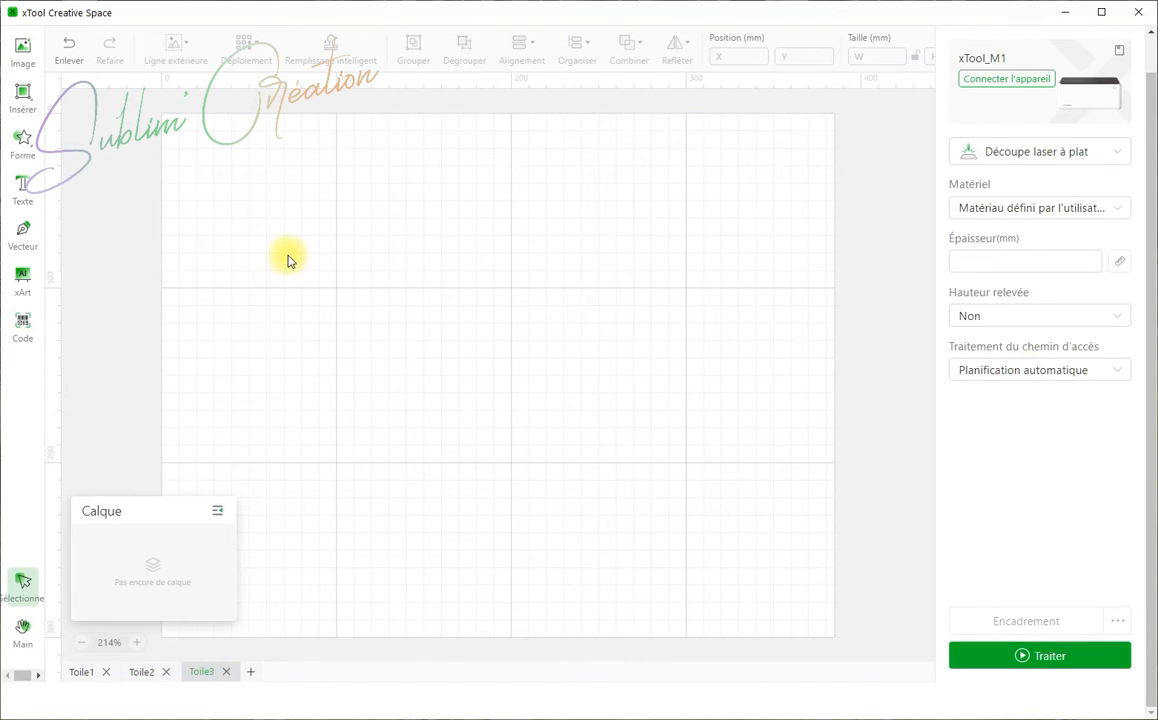
key("ctrl+v")
left_click_drag(466, 259, 281, 188)
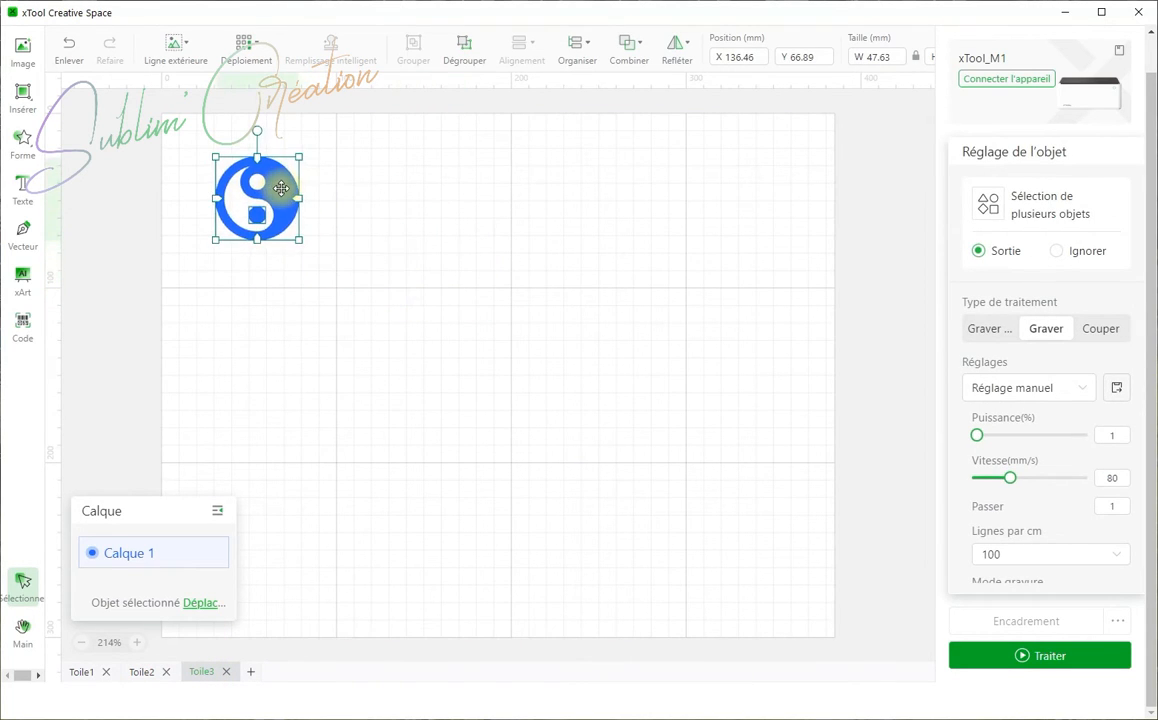
- Start a grid array of the yin-yang symbol, try 6 columns, and reduce it to 1 column
left_click(257, 60)
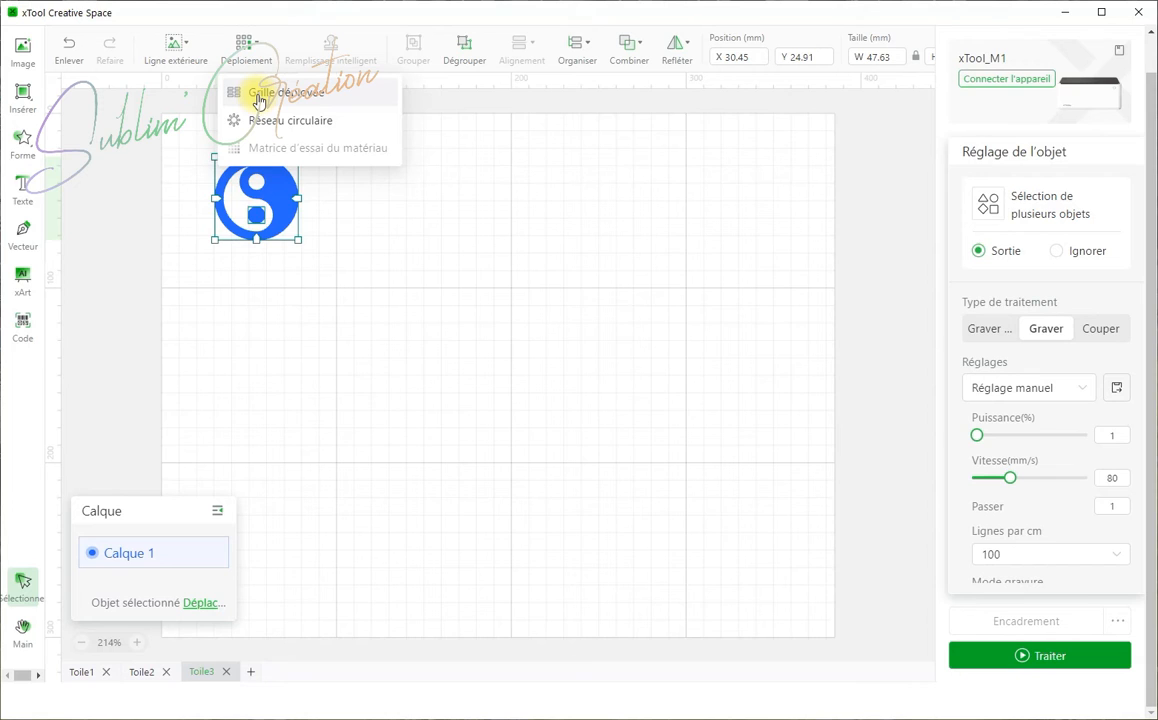
left_click(258, 100)
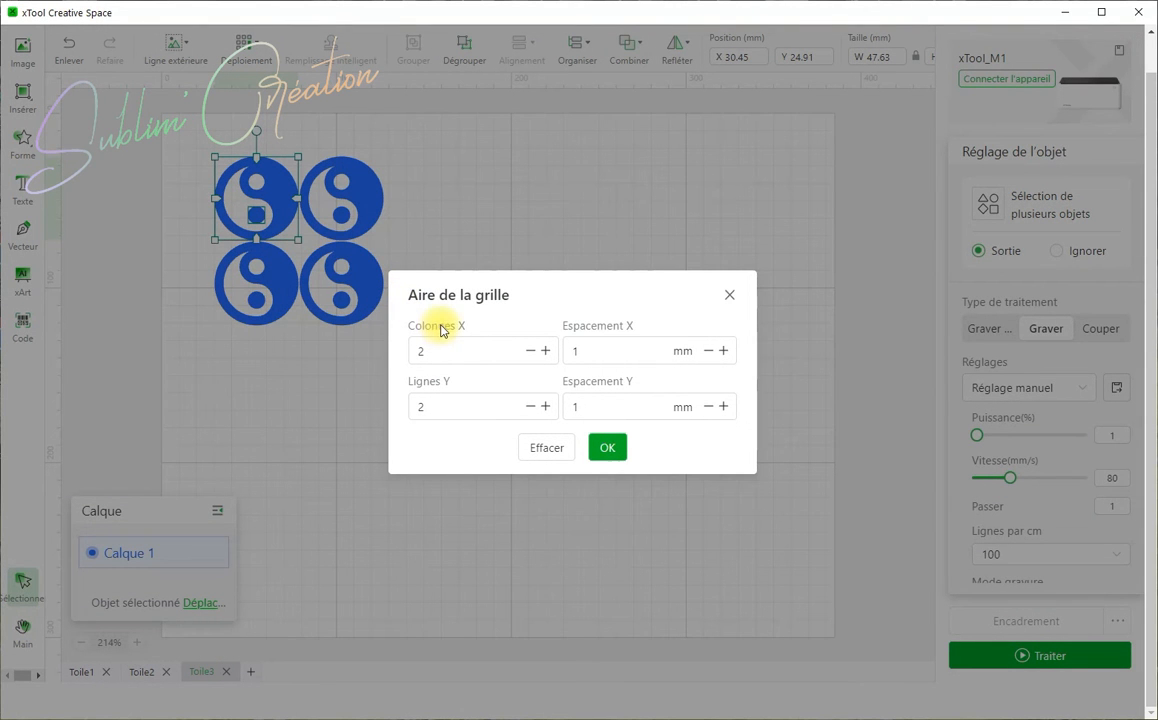
left_click(462, 352)
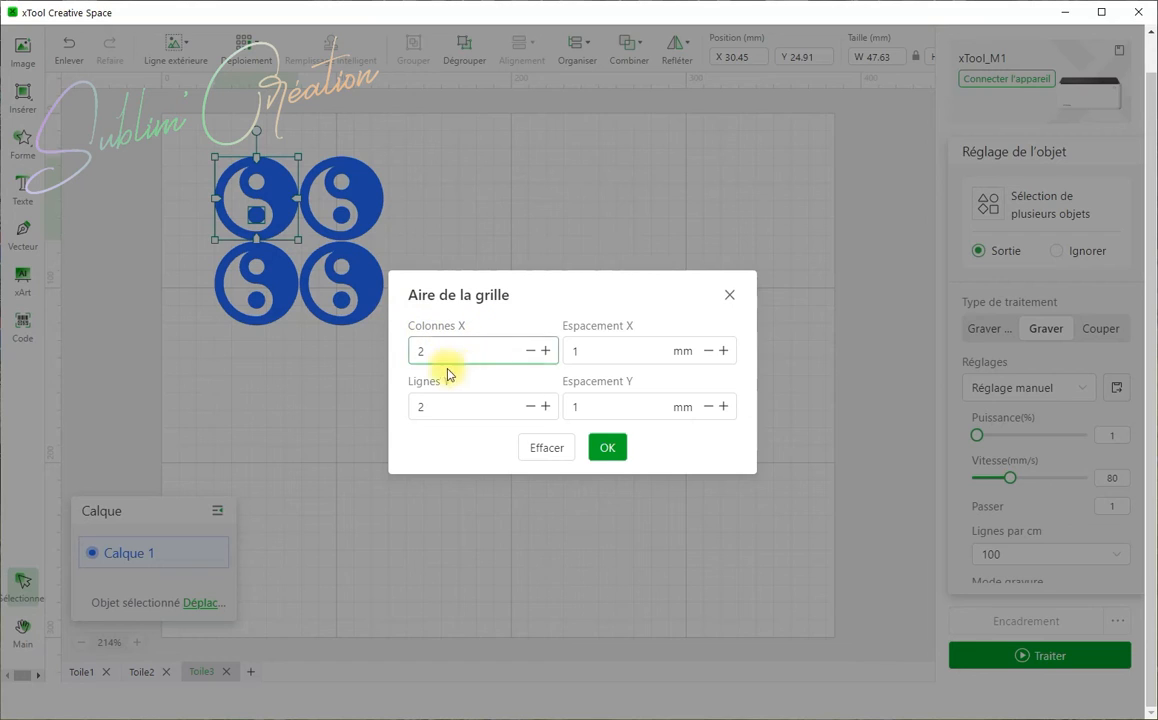
left_click(545, 351)
left_click(545, 351)
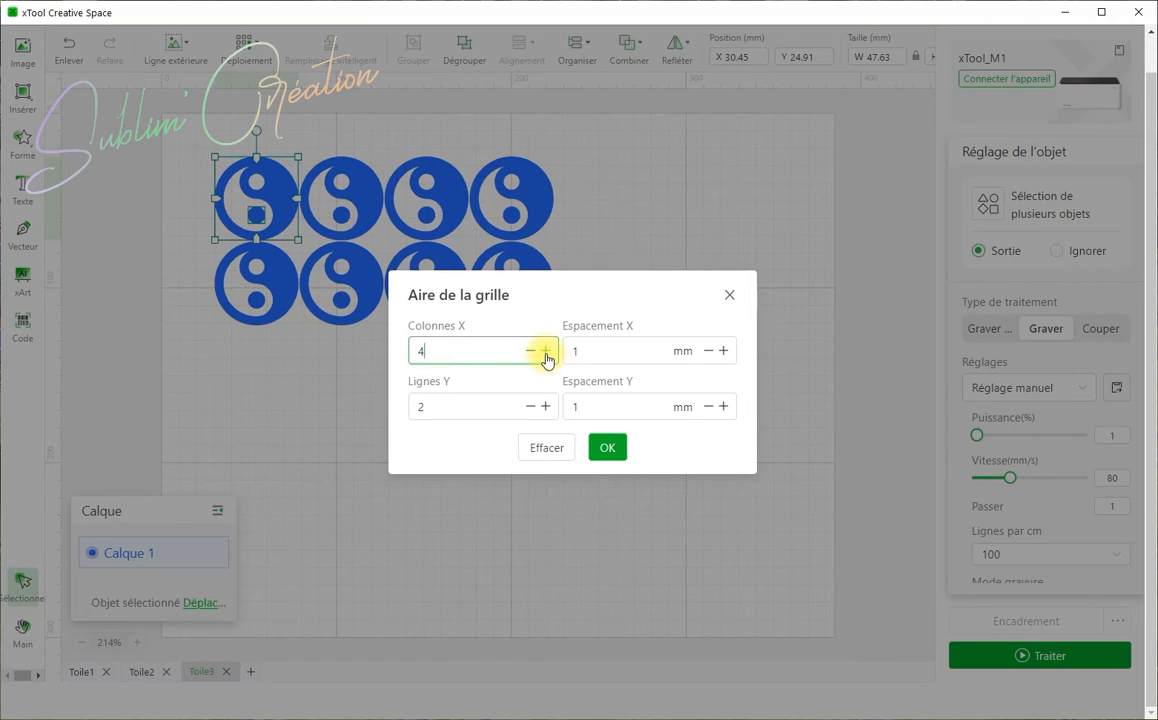
left_click(545, 351)
left_click(545, 351)
left_click(530, 351)
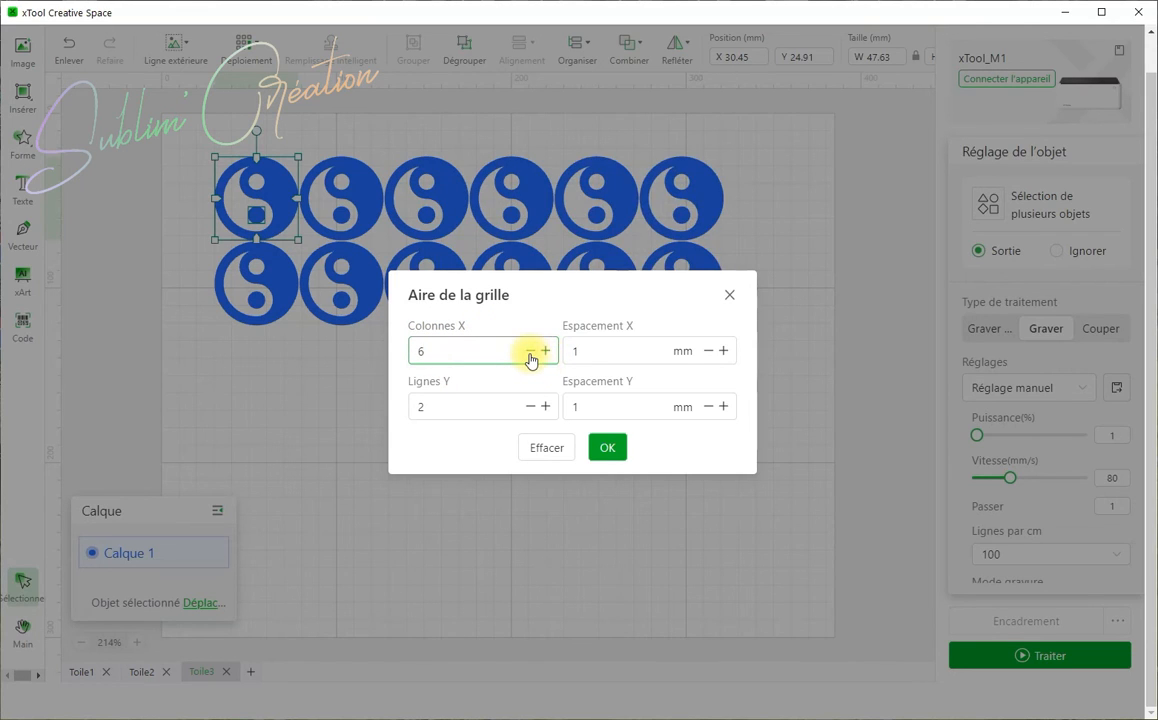
left_click(530, 351)
left_click(530, 351)
left_click(530, 351)
left_click(530, 351)
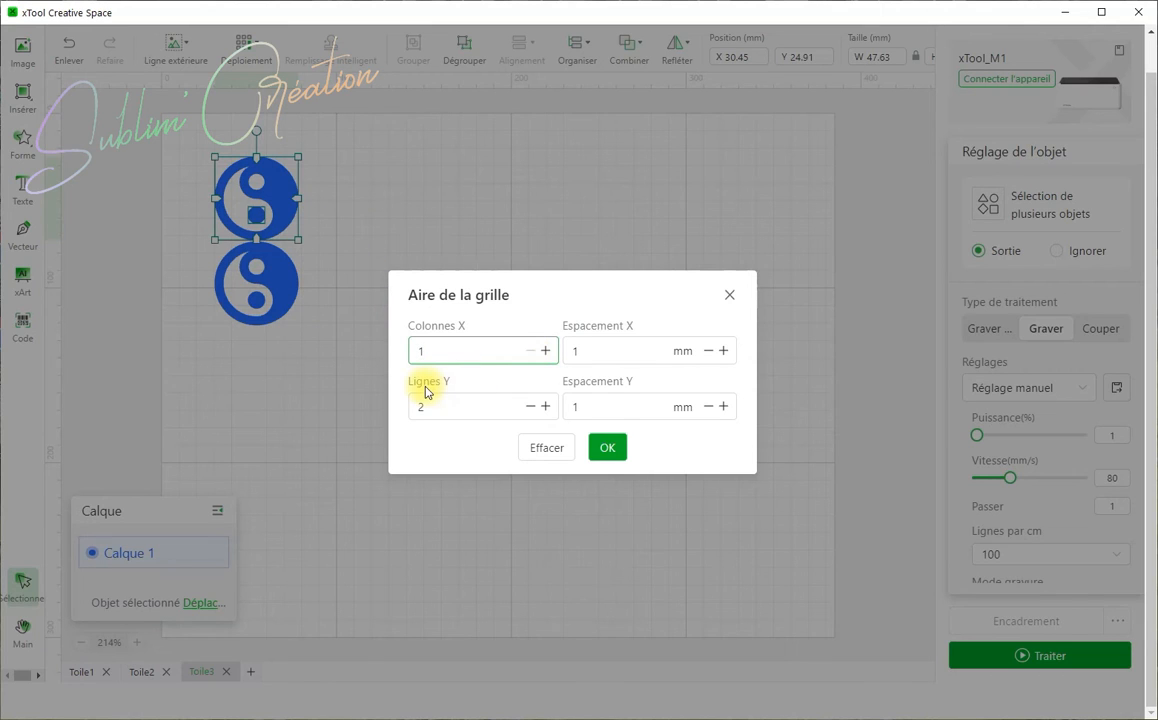
- Set the grid array to 5 rows and 4 columns
left_click(546, 408)
left_click(546, 408)
left_click(546, 408)
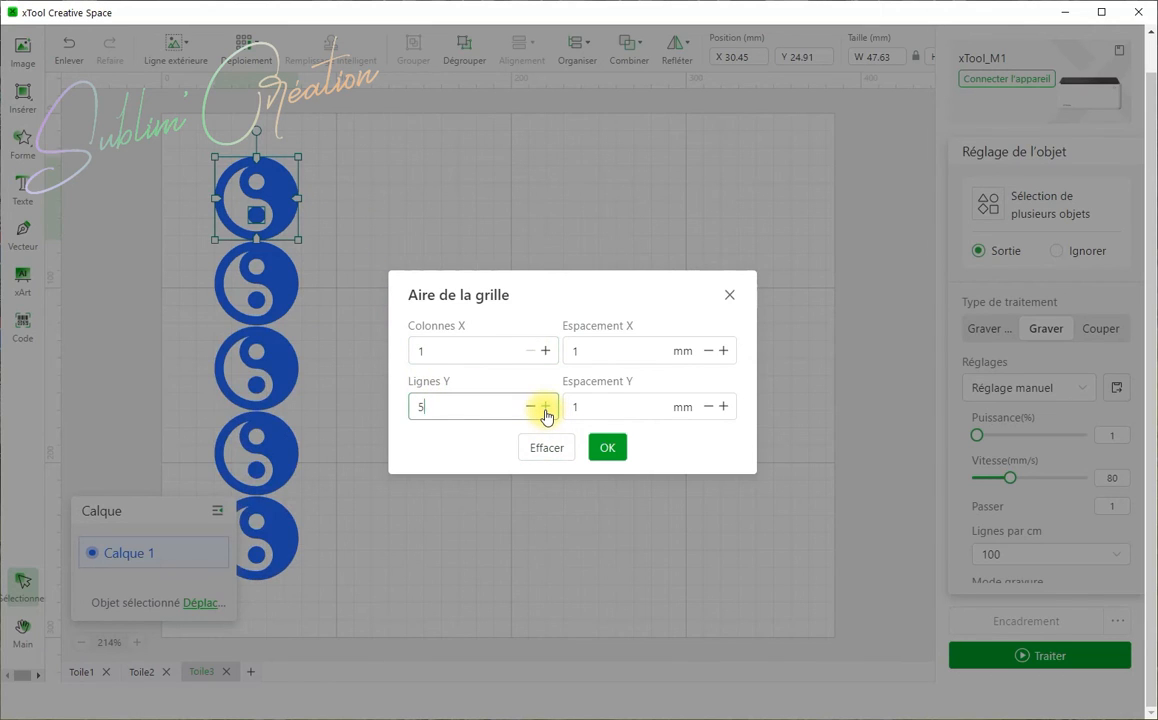
left_click(546, 351)
left_click(546, 351)
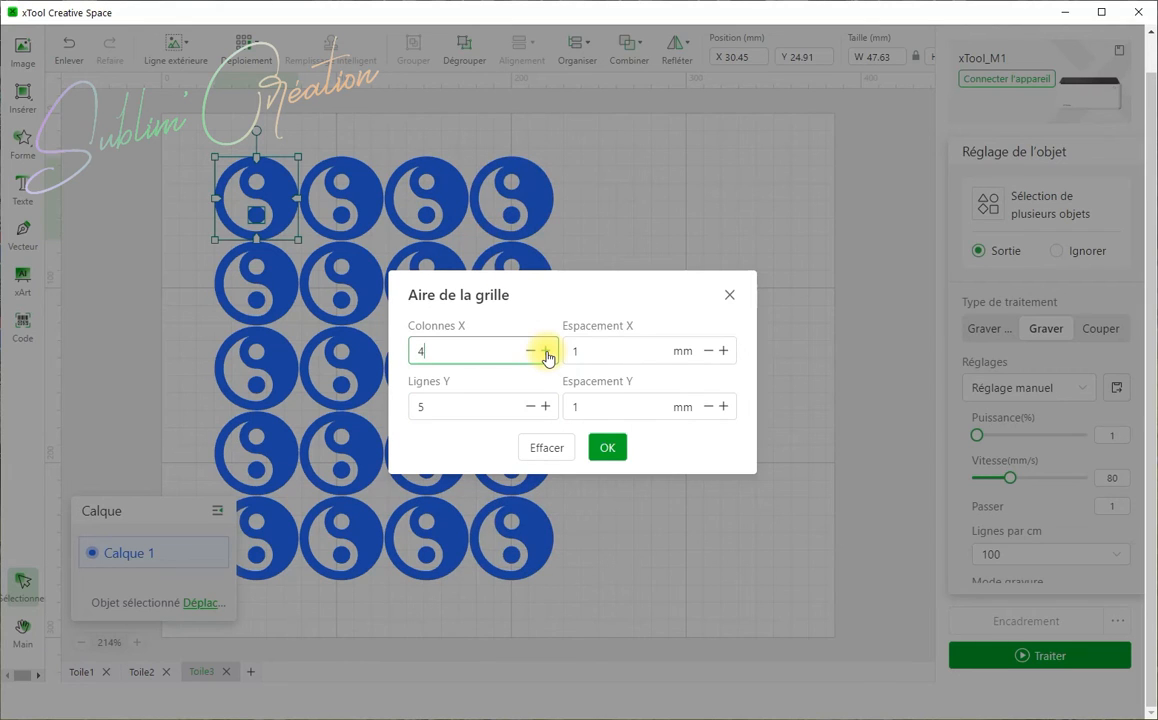
- Set the grid array's X and Y spacing to 10 mm each and discard the array
left_click(578, 353)
key("BackSpace")
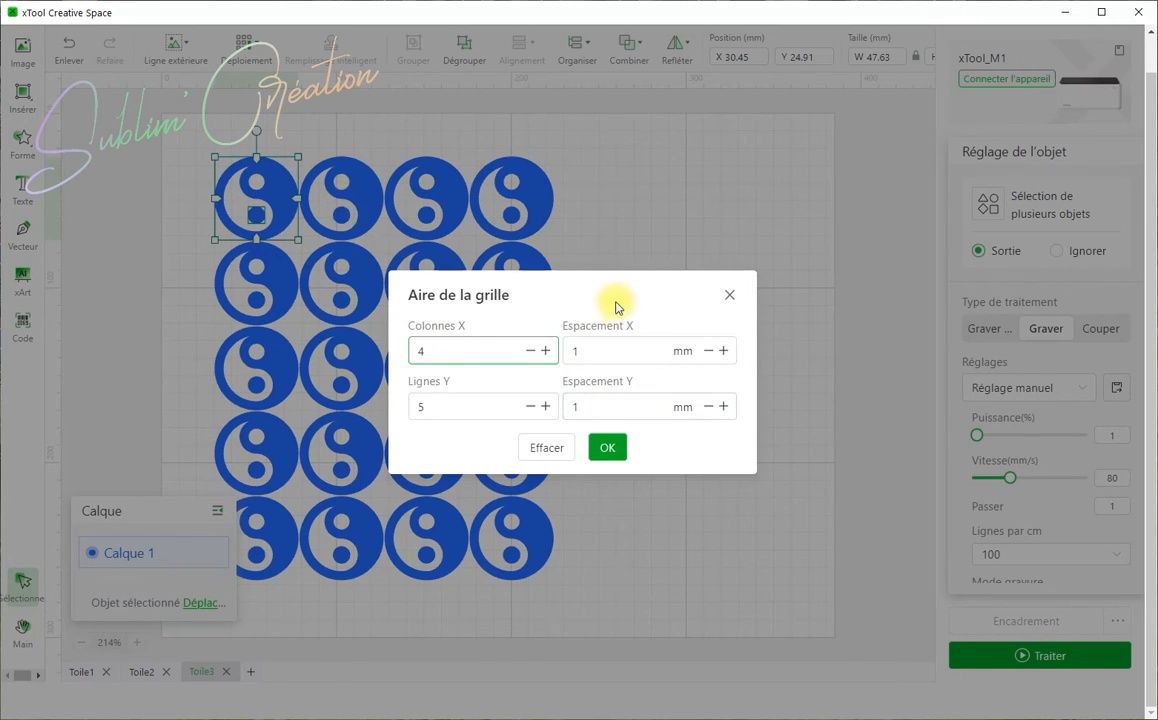
left_click(670, 311)
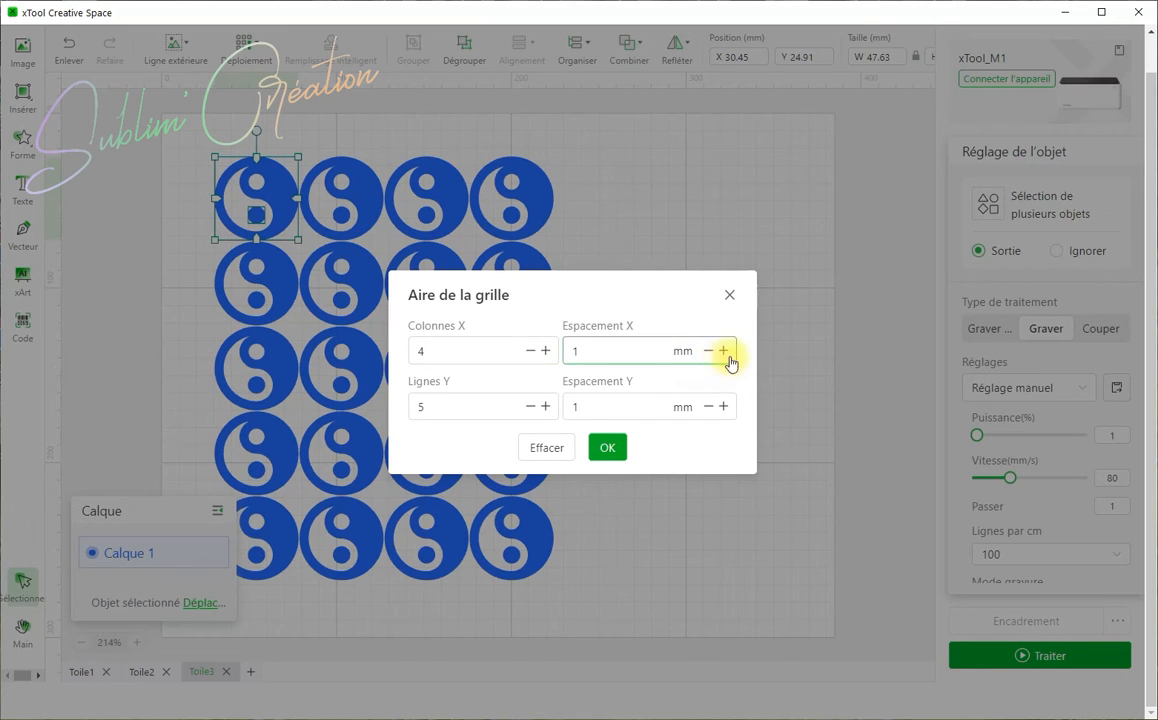
left_click_drag(597, 352, 535, 343)
type("10")
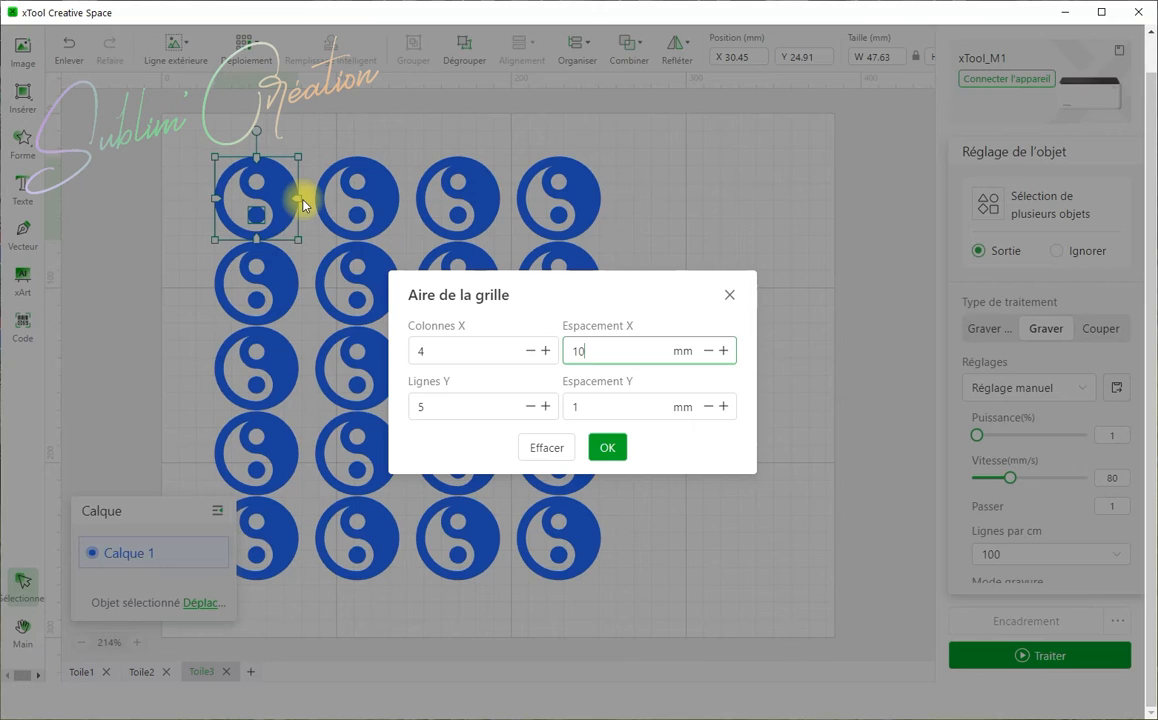
left_click_drag(600, 406, 549, 408)
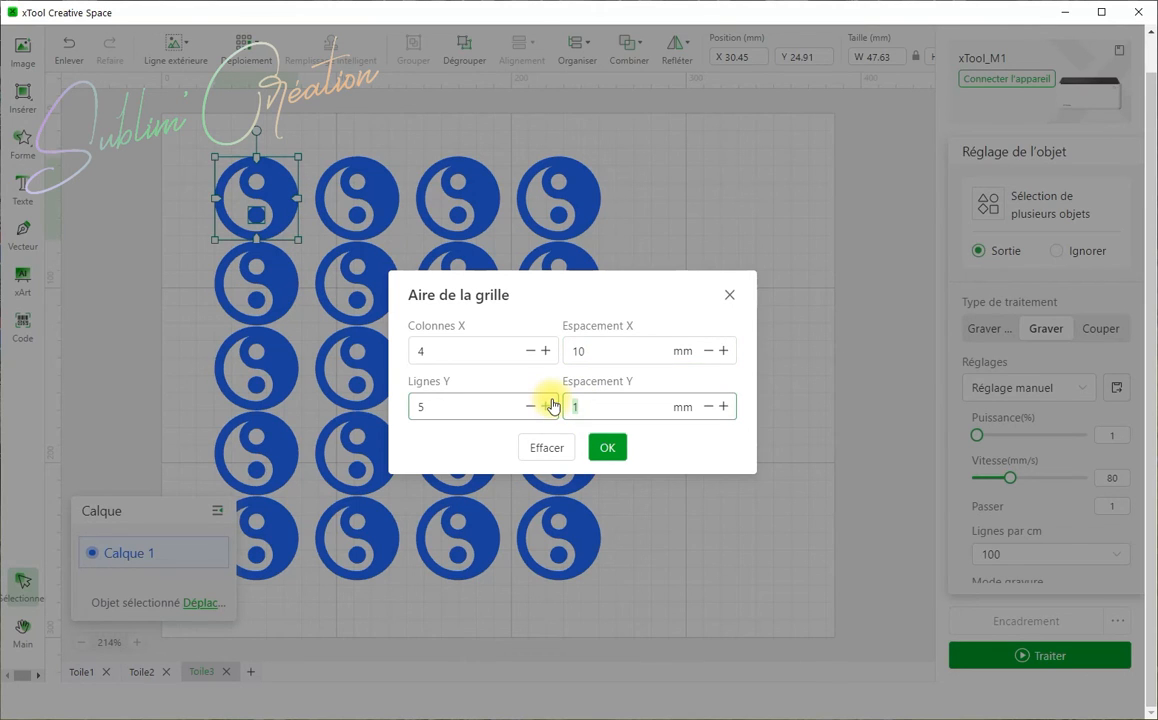
type("0")
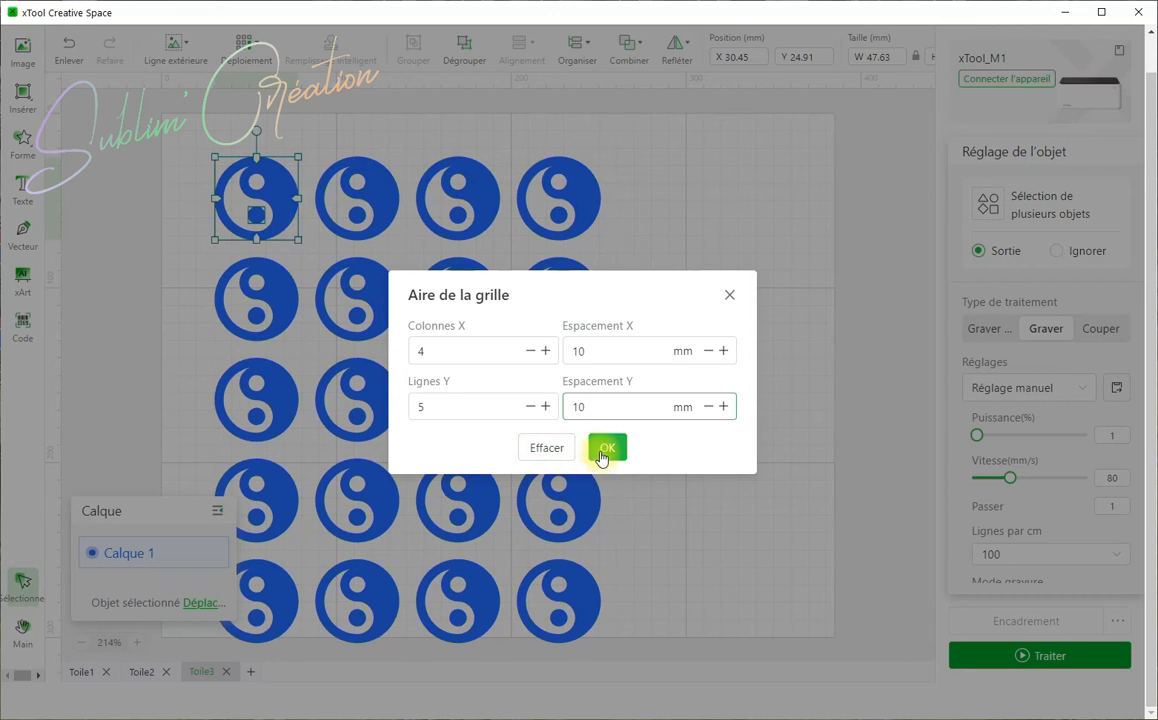
left_click(535, 449)
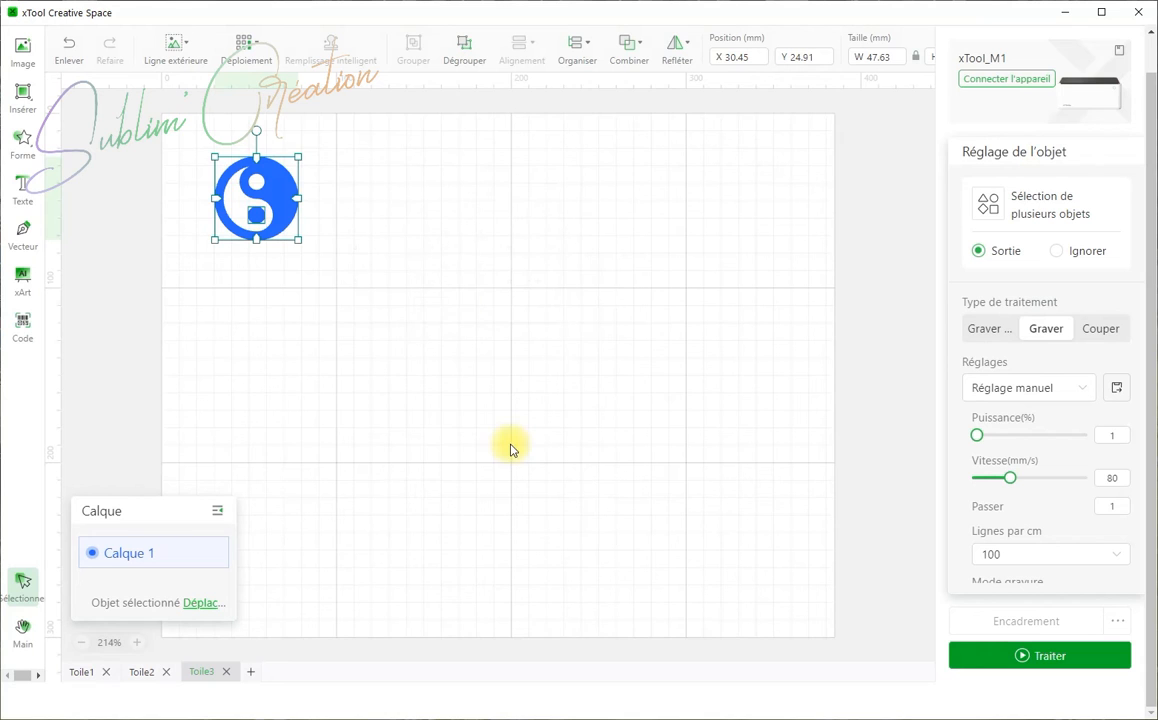
left_click(242, 52)
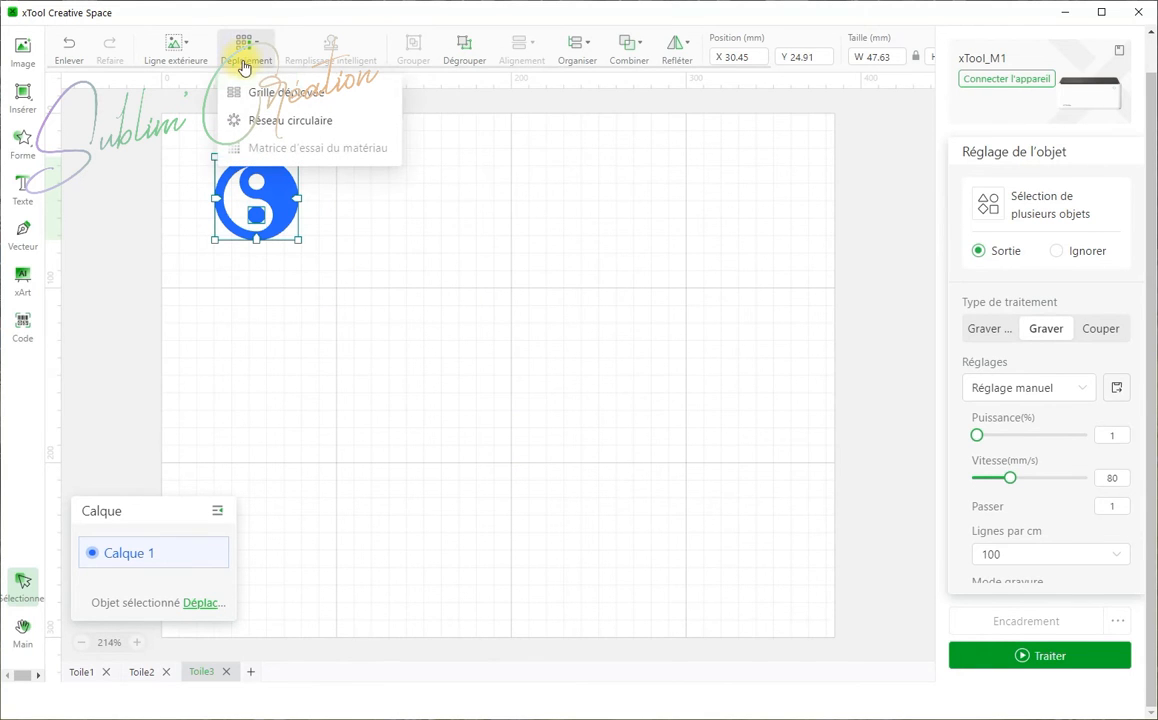
left_click(266, 121)
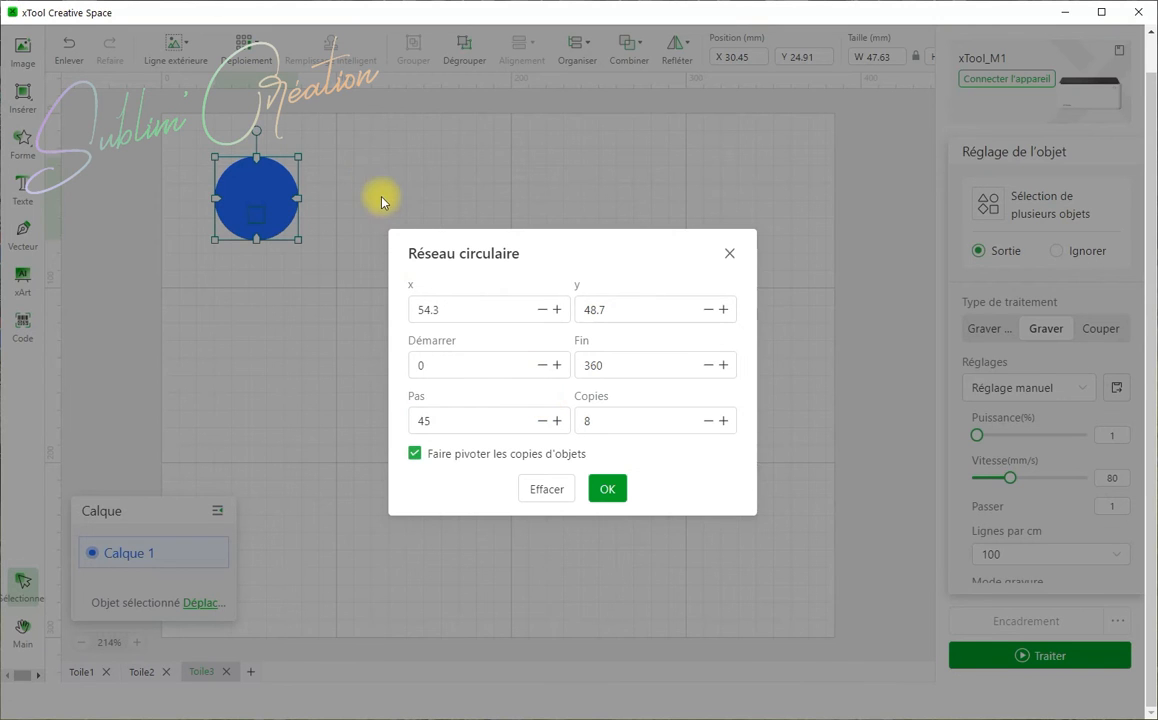
left_click(729, 254)
left_click(377, 302)
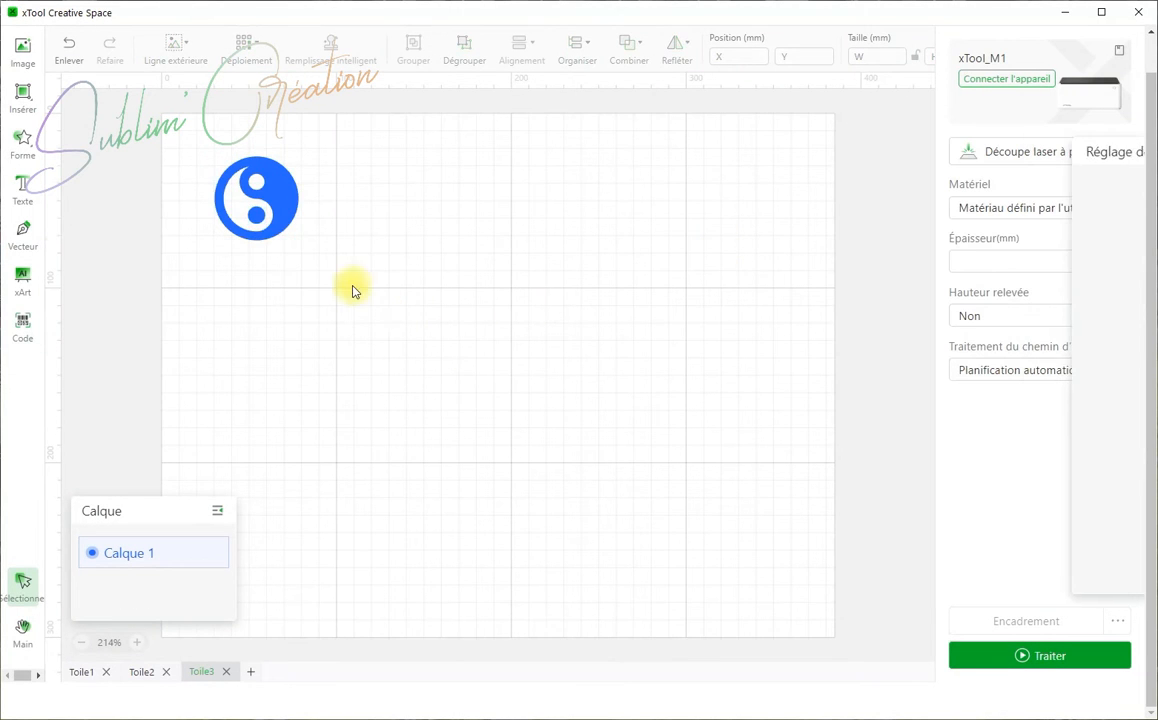
- Create a circular array of the yin-yang symbol with 2 copies, an end angle of 90 and rotated copies
left_click_drag(189, 150, 360, 245)
left_click(243, 70)
left_click(282, 122)
left_click(264, 68)
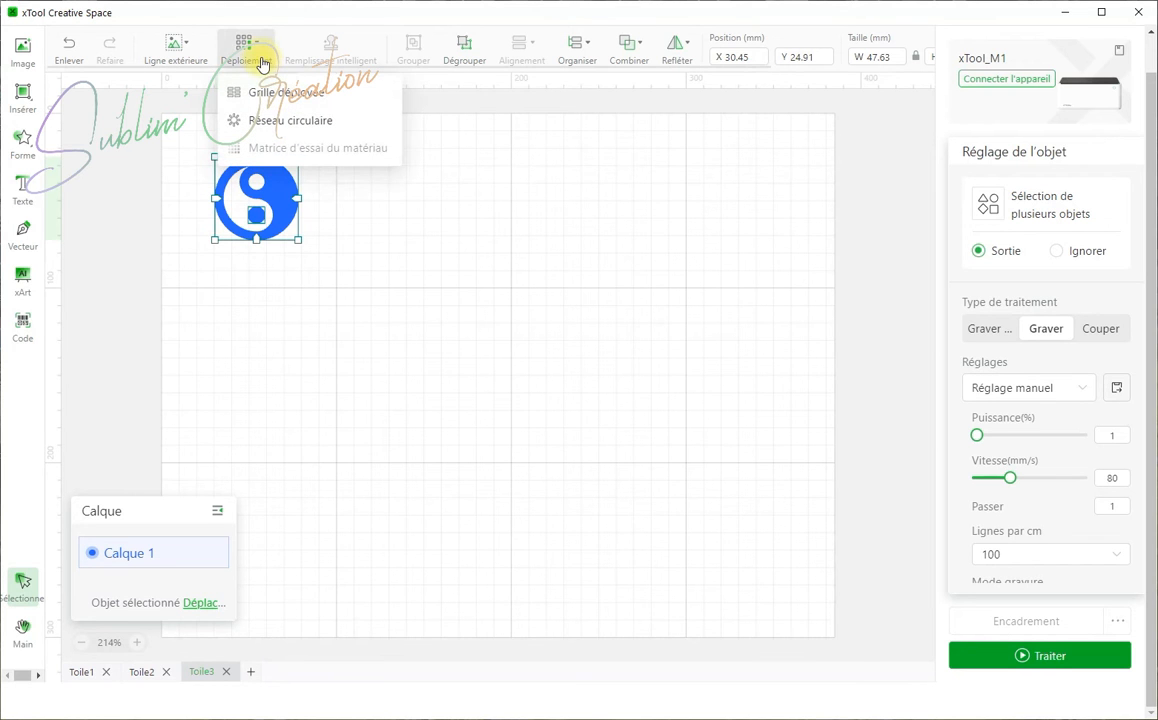
left_click(287, 121)
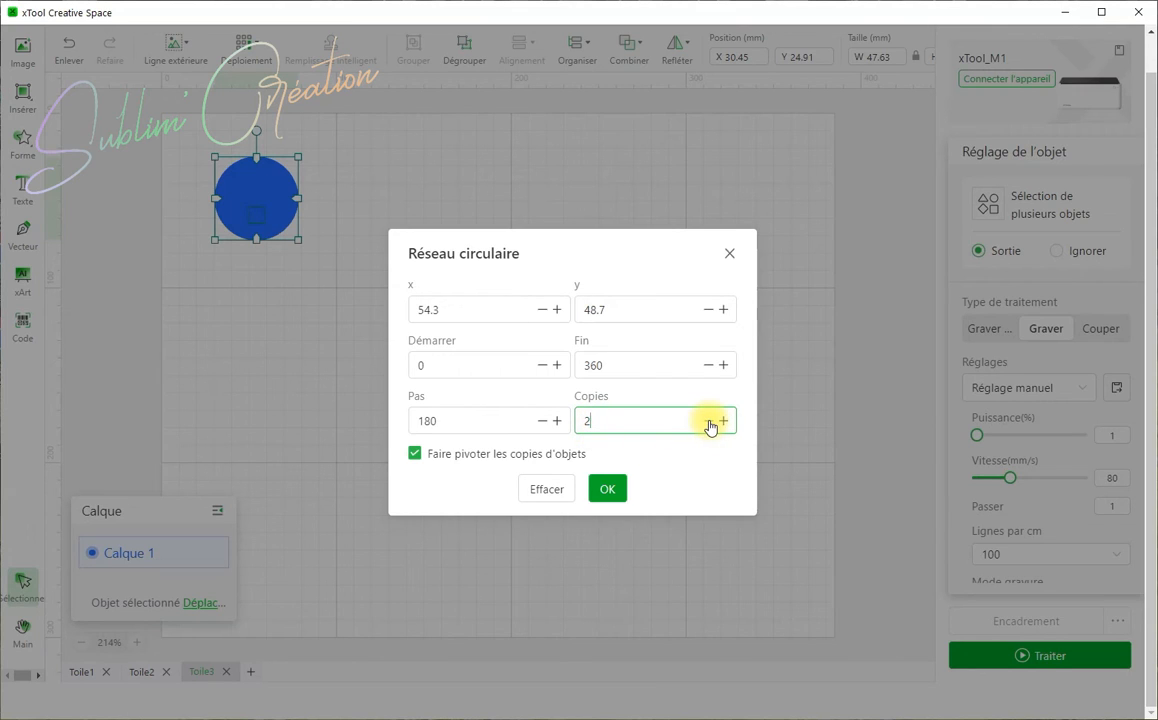
left_click_drag(625, 370, 556, 372)
type("90")
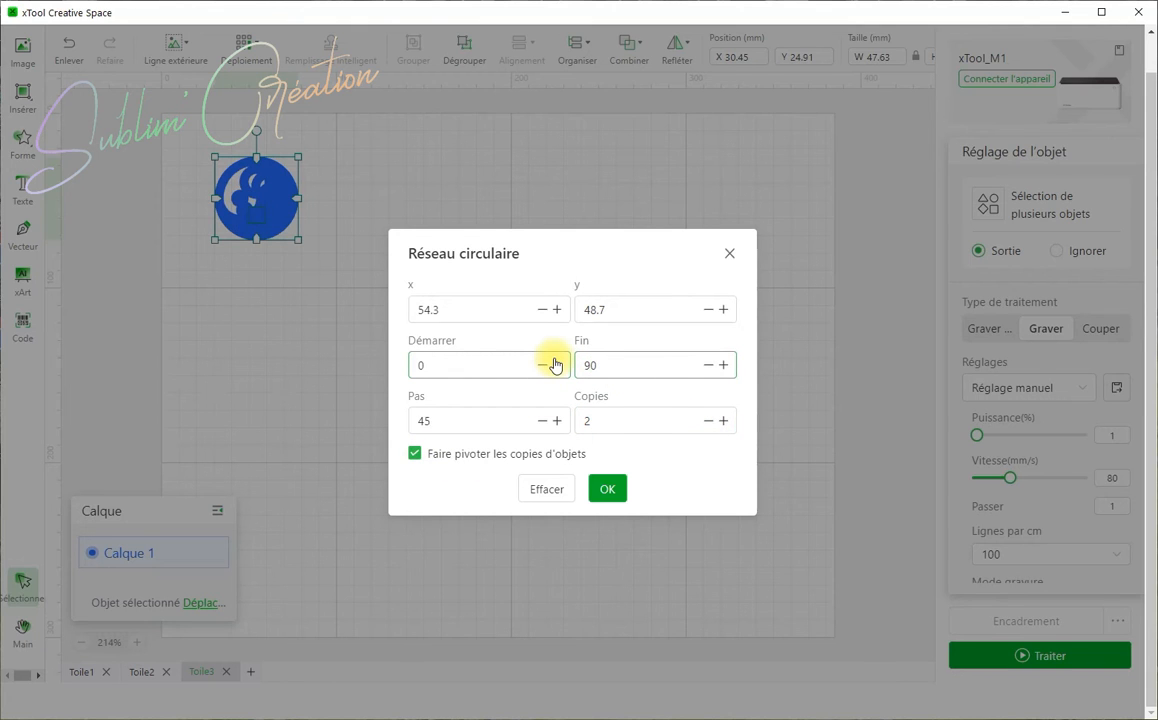
left_click(607, 488)
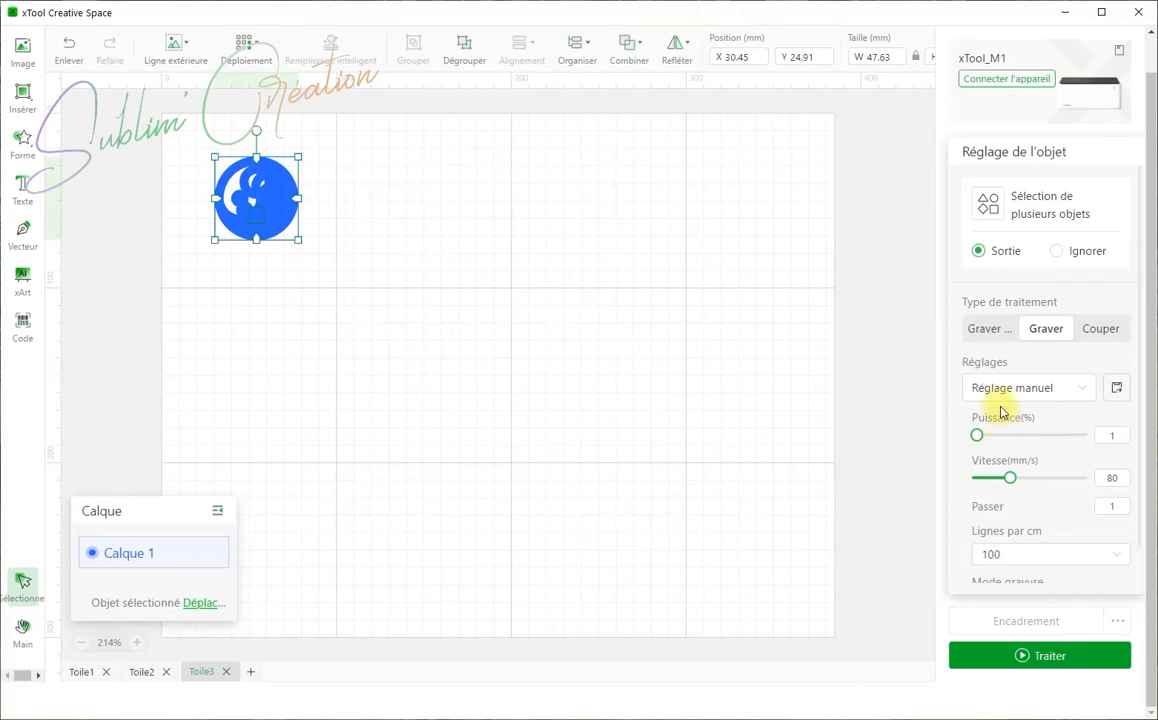
- Set the arrayed symbols to contour engraving (Graver contour) and enlarge them together to about 253 mm wide
left_click(993, 331)
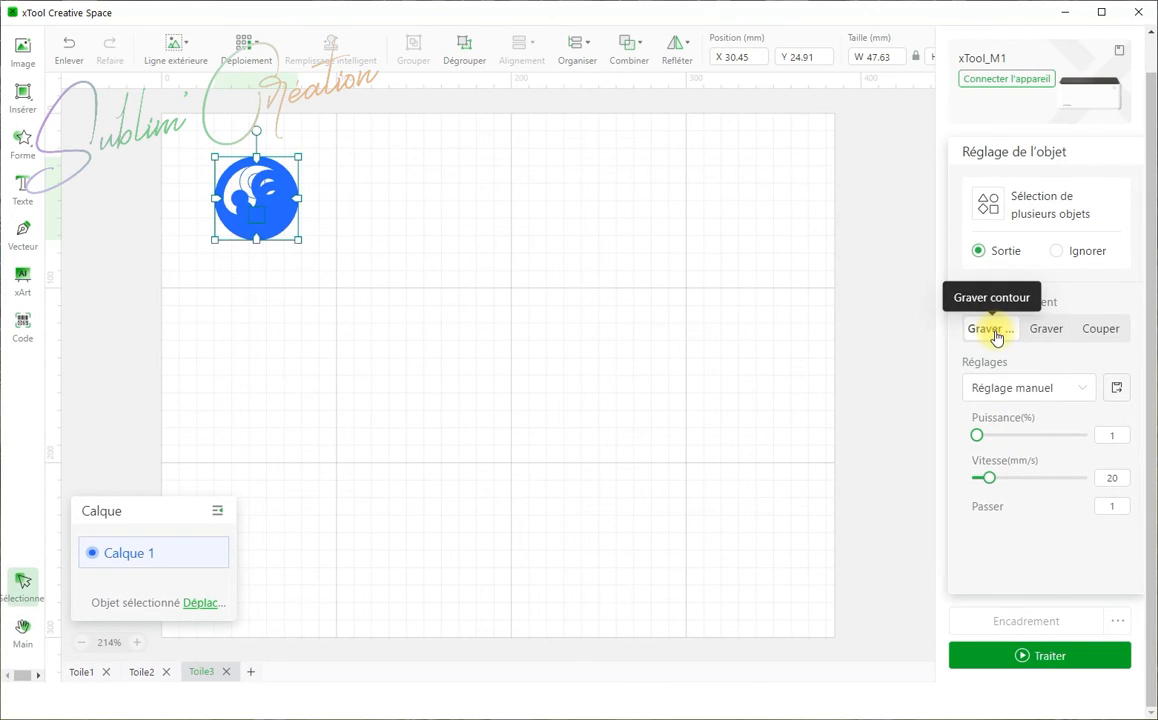
left_click_drag(147, 103, 330, 294)
left_click(995, 340)
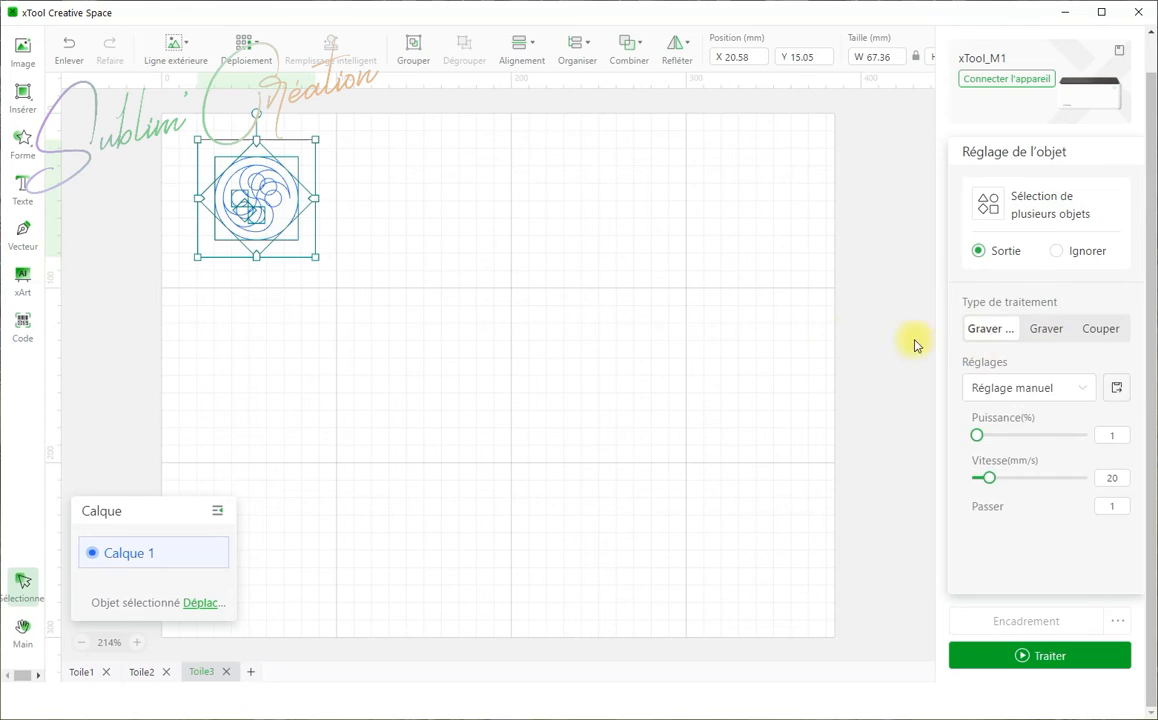
left_click(407, 336)
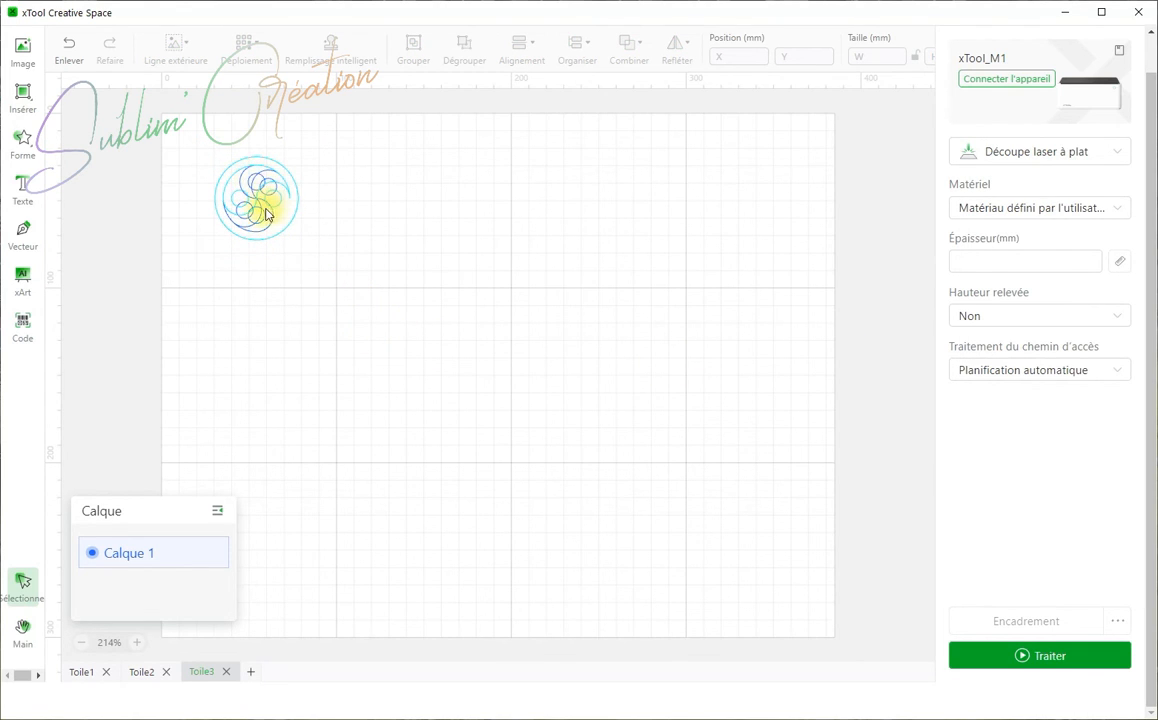
left_click_drag(175, 133, 640, 565)
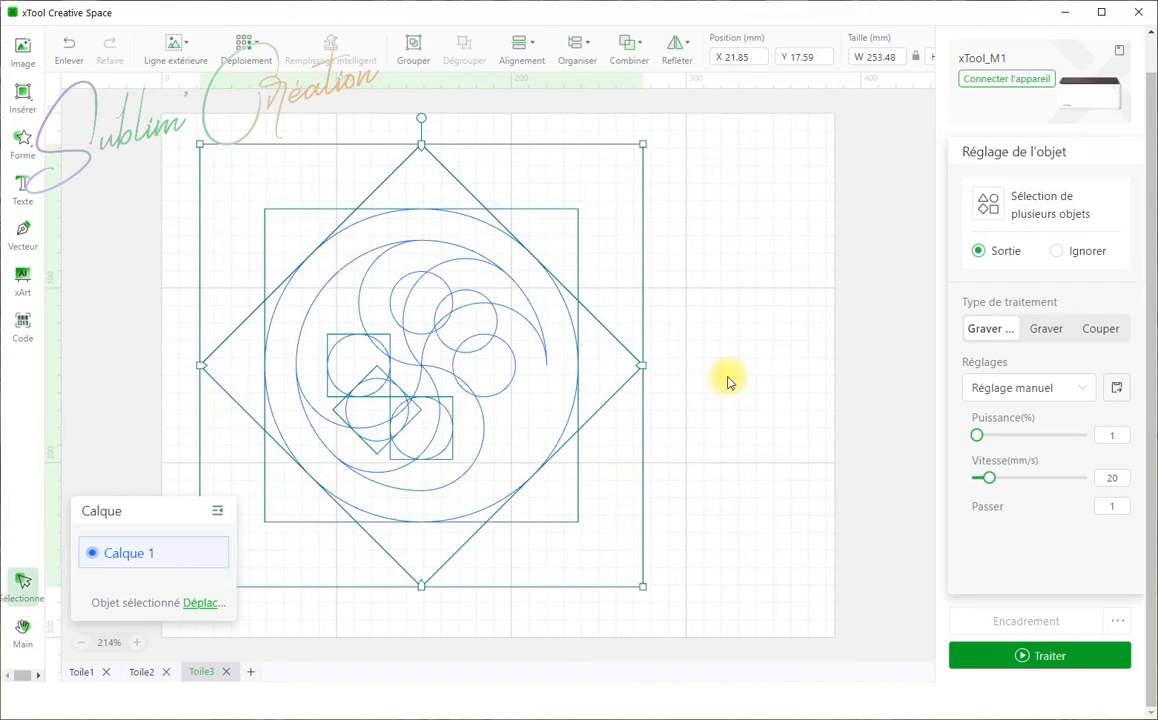
- Separate the overlapping arrayed symbols by moving one to the right and another to the upper left
left_click(739, 367)
left_click(490, 376)
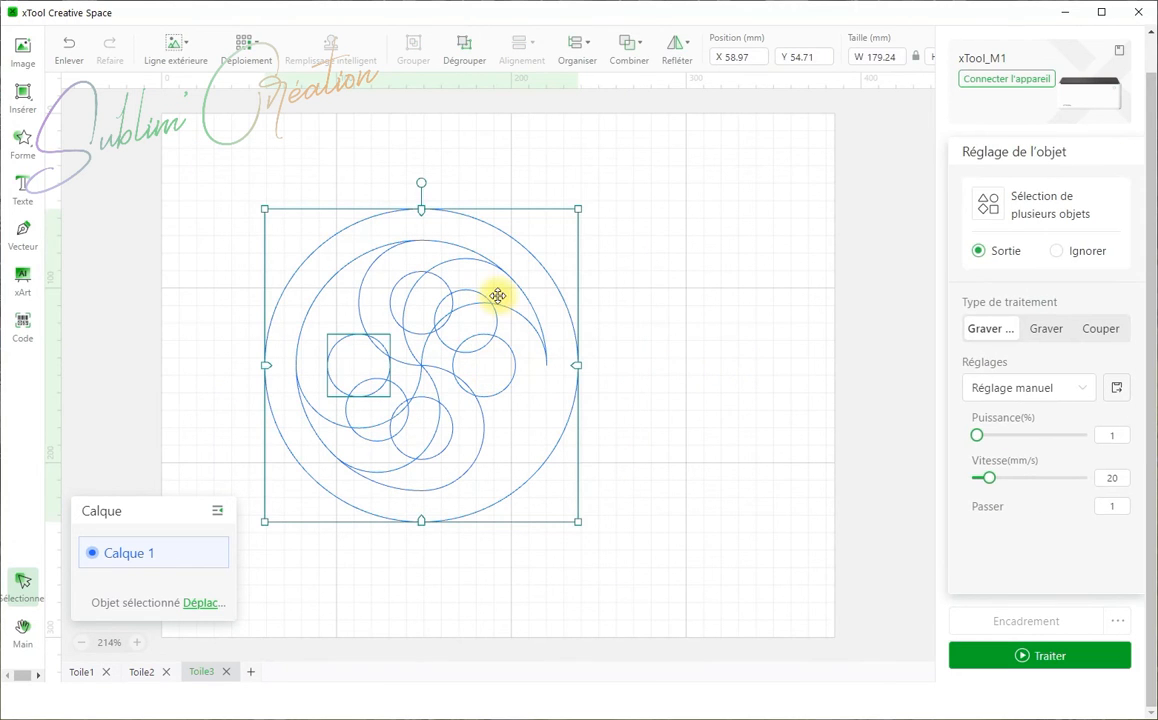
left_click_drag(512, 339, 803, 325)
left_click_drag(467, 328, 292, 251)
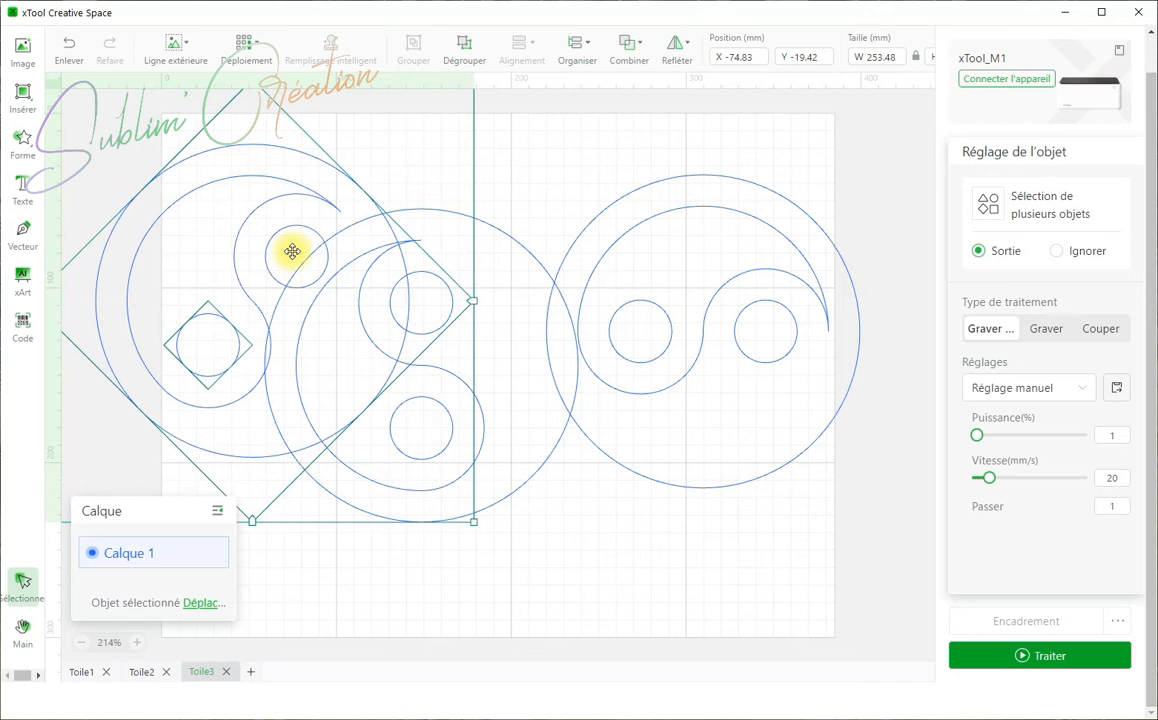
- Delete the two yin-yang symbols on the left, keeping only the one on the right
scroll(406, 390, "down", 2)
scroll(410, 375, "down", 4)
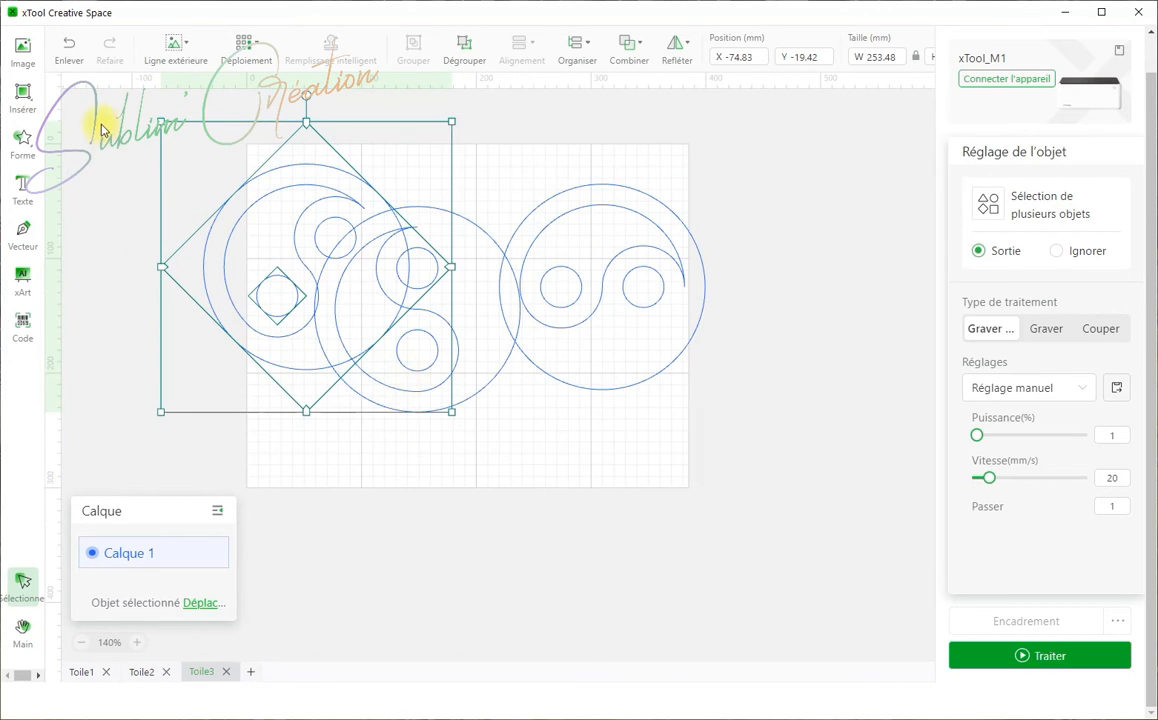
left_click_drag(112, 119, 468, 452)
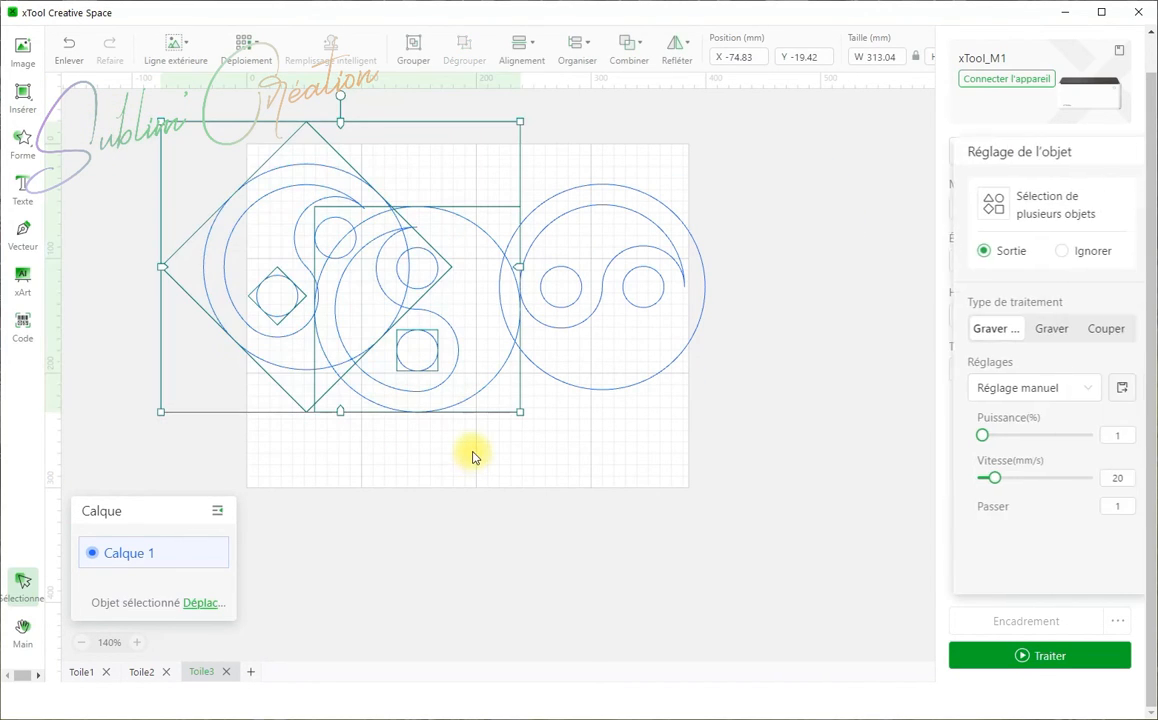
key("Delete")
- Move the remaining symbol into the canvas, turn it upright, and set it to filled engraving (Graver)
left_click_drag(551, 292, 373, 290)
left_click_drag(416, 158, 362, 286)
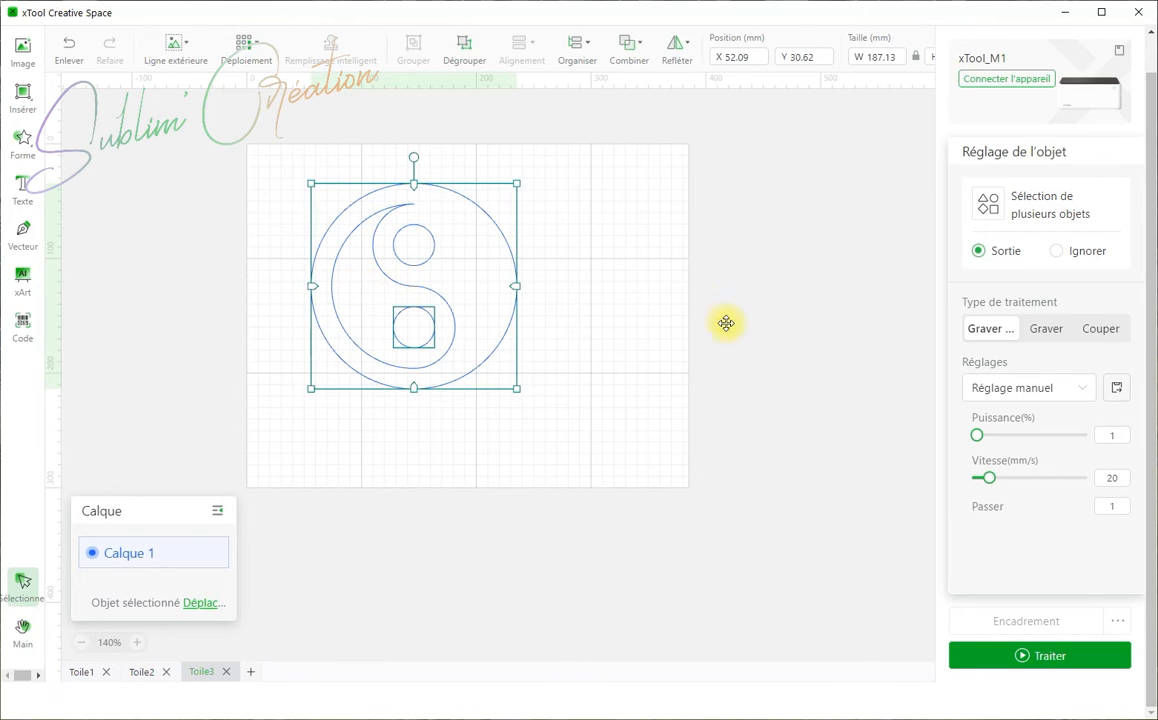
left_click(1040, 328)
left_click(626, 284)
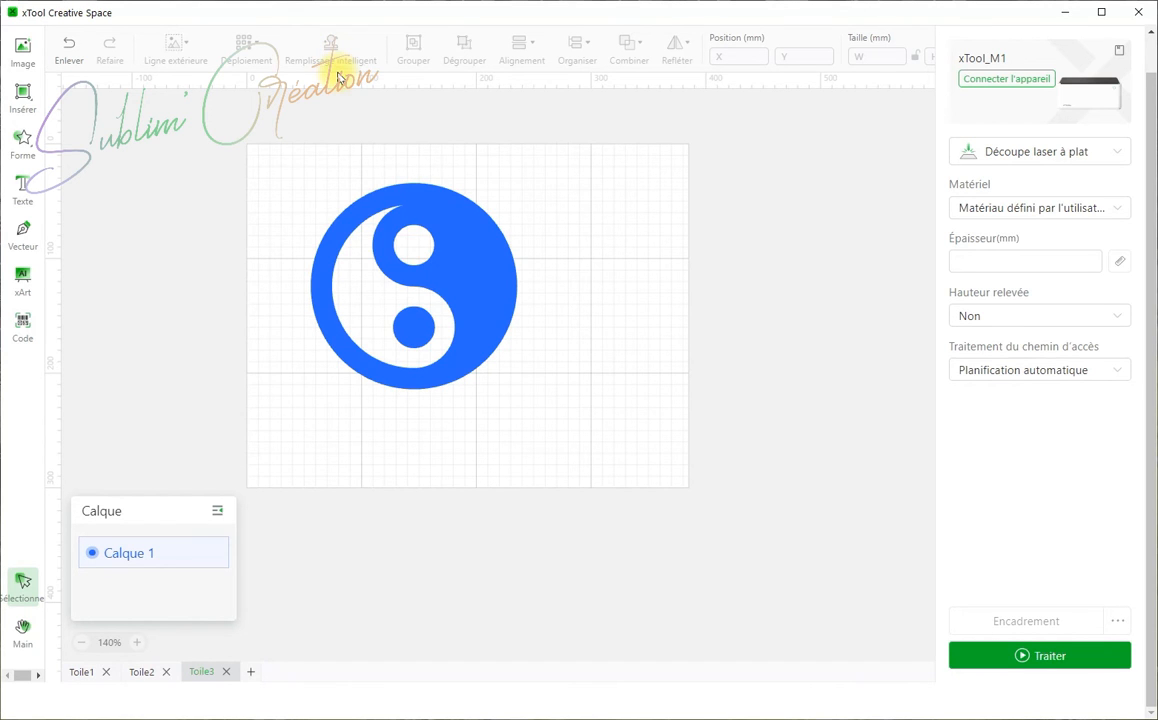
- Copy the large yin-yang symbol from Toile3 to Toile1
left_click(79, 672)
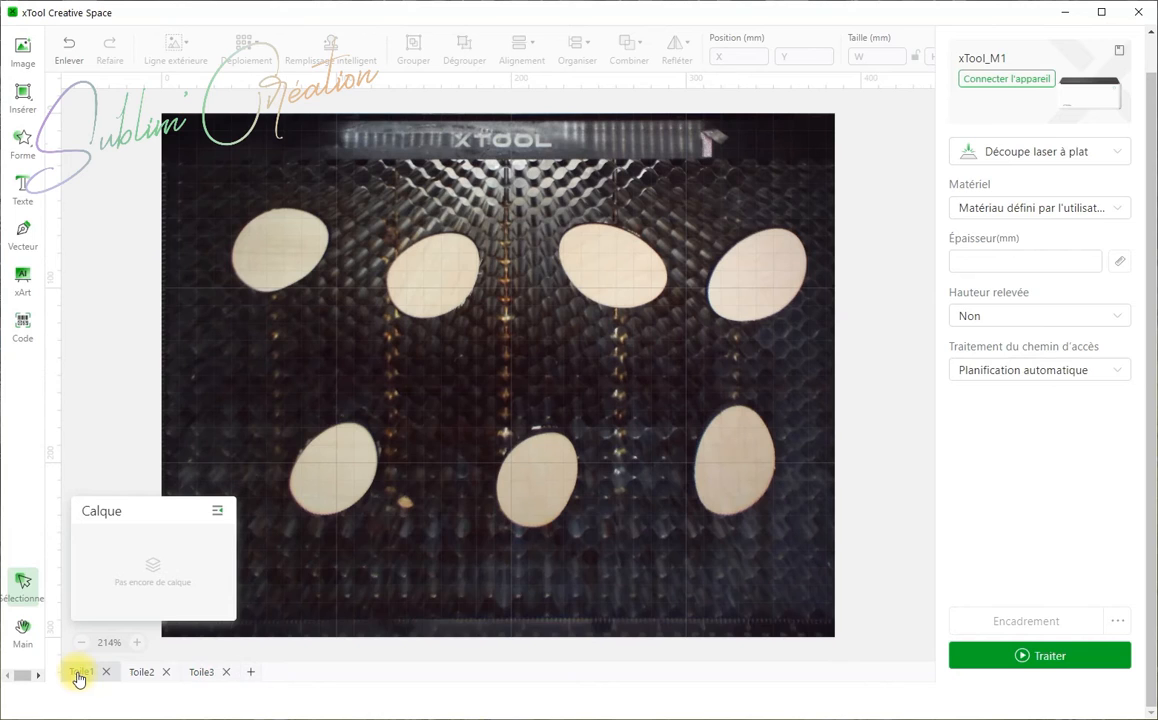
left_click(203, 672)
left_click(439, 258)
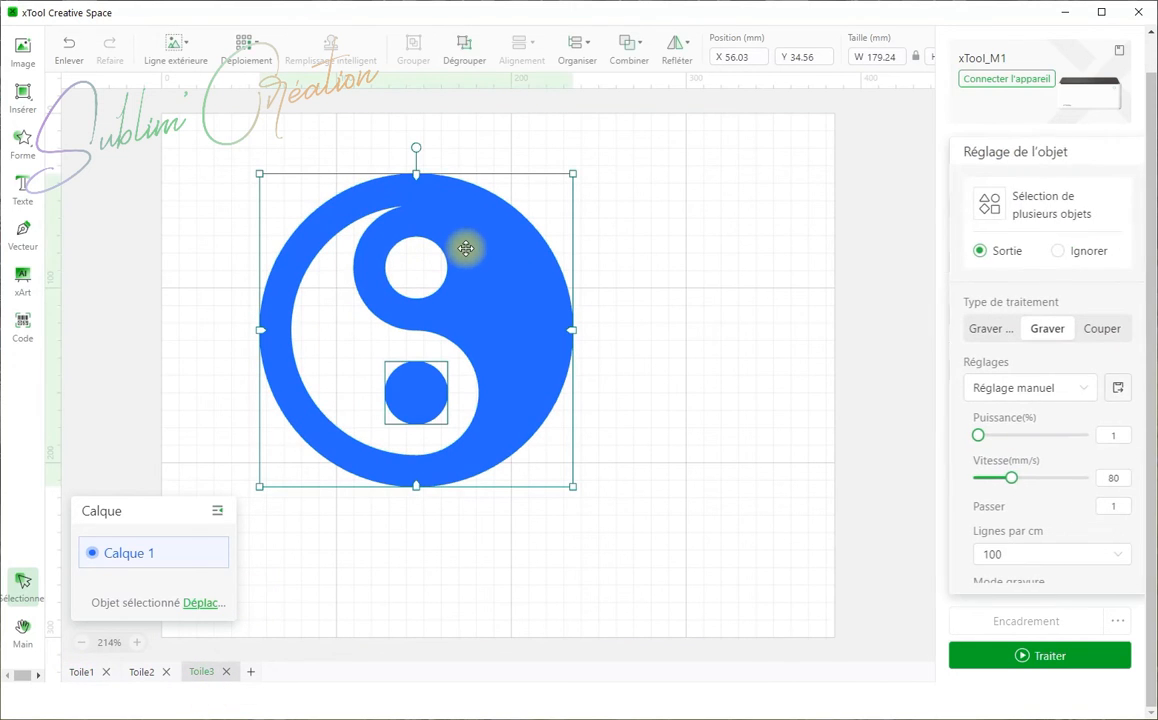
left_click(82, 671)
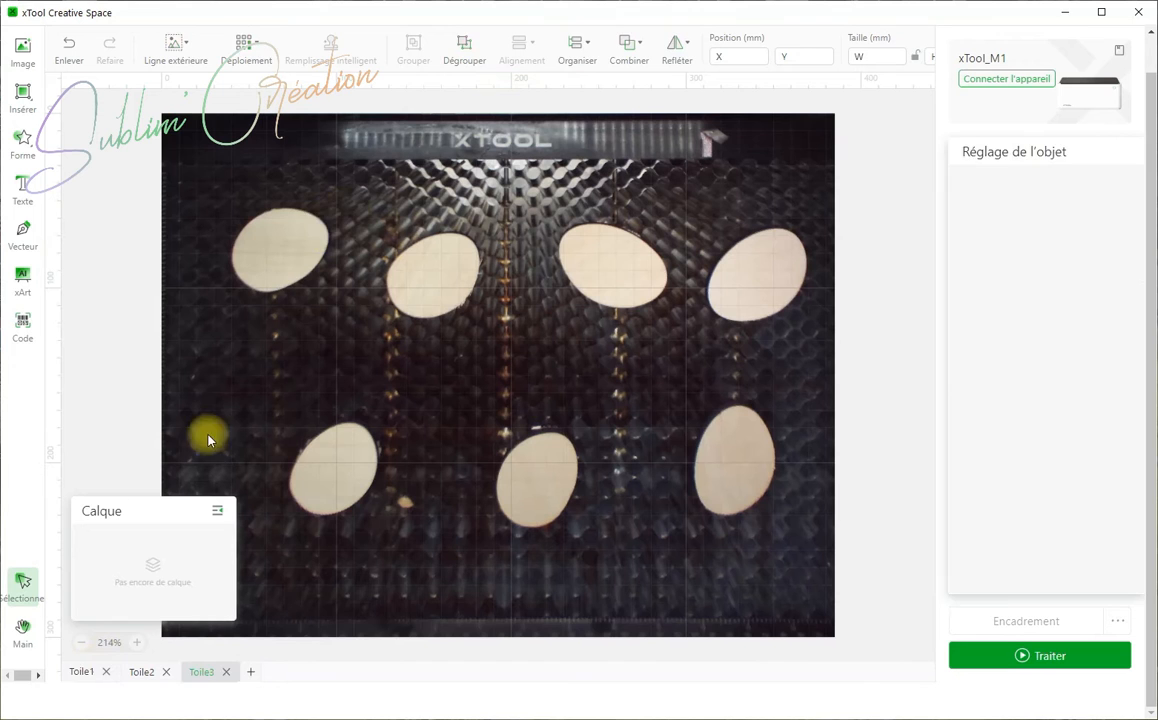
key("ctrl+v")
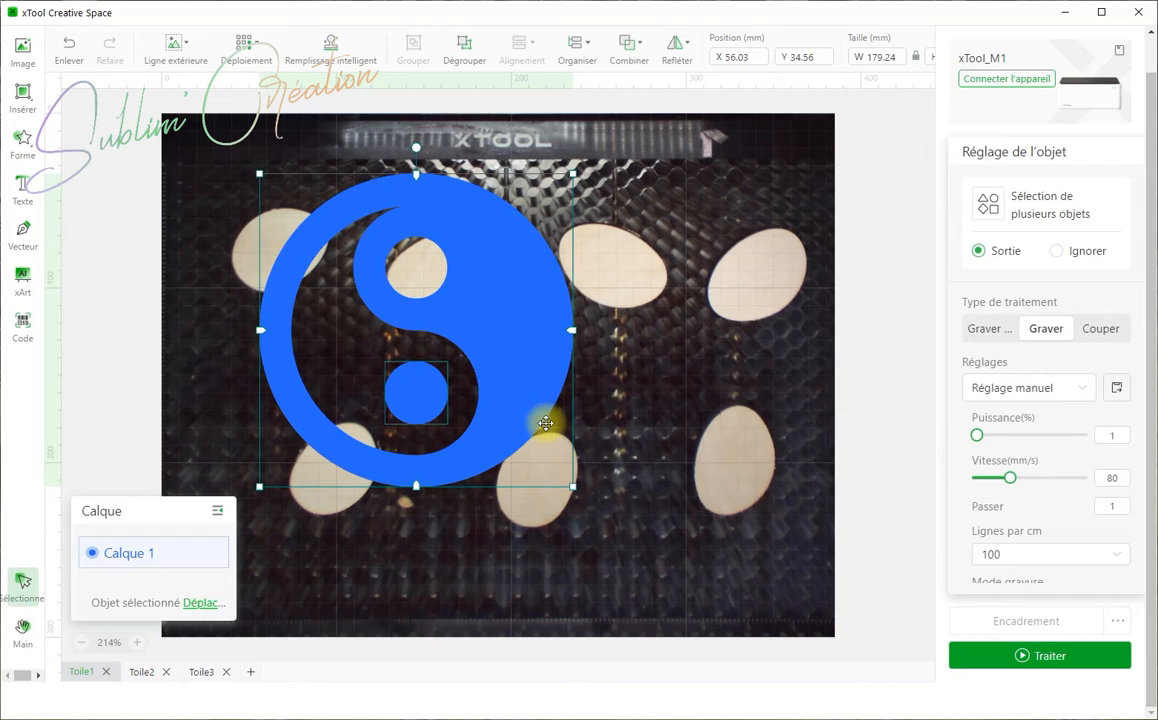
- Shrink the pasted symbol to about 30 mm wide and place it on the upper-left wooden oval
left_click_drag(572, 487, 233, 233)
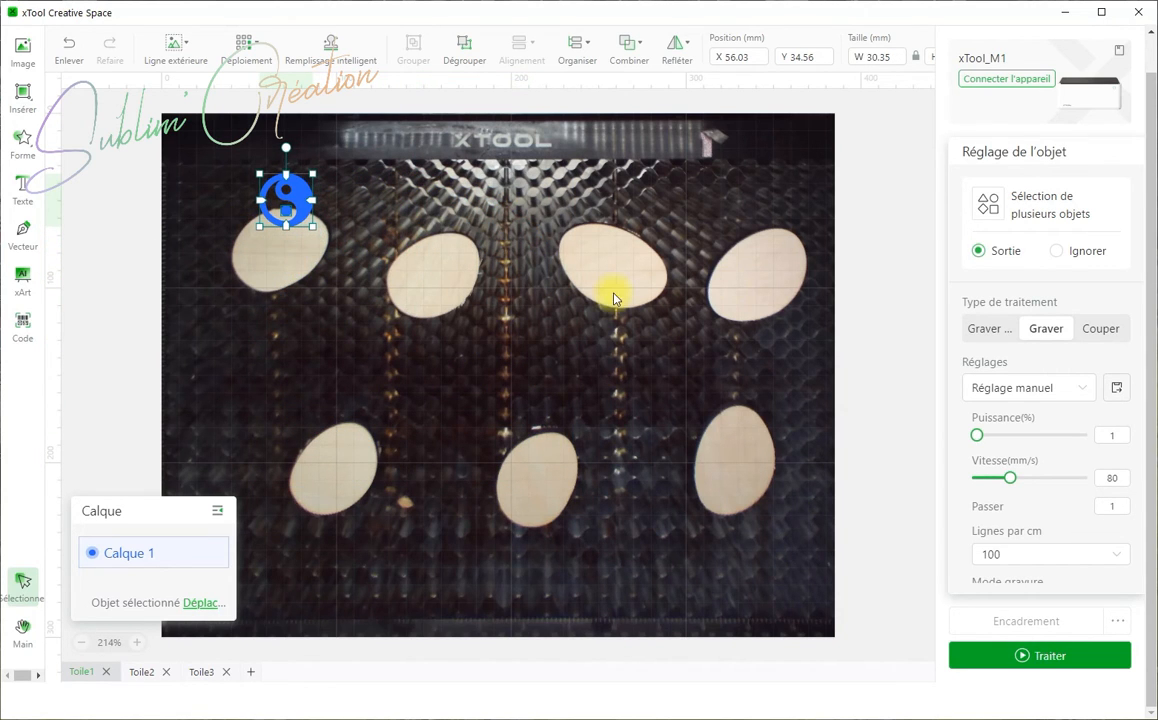
left_click_drag(294, 199, 287, 244)
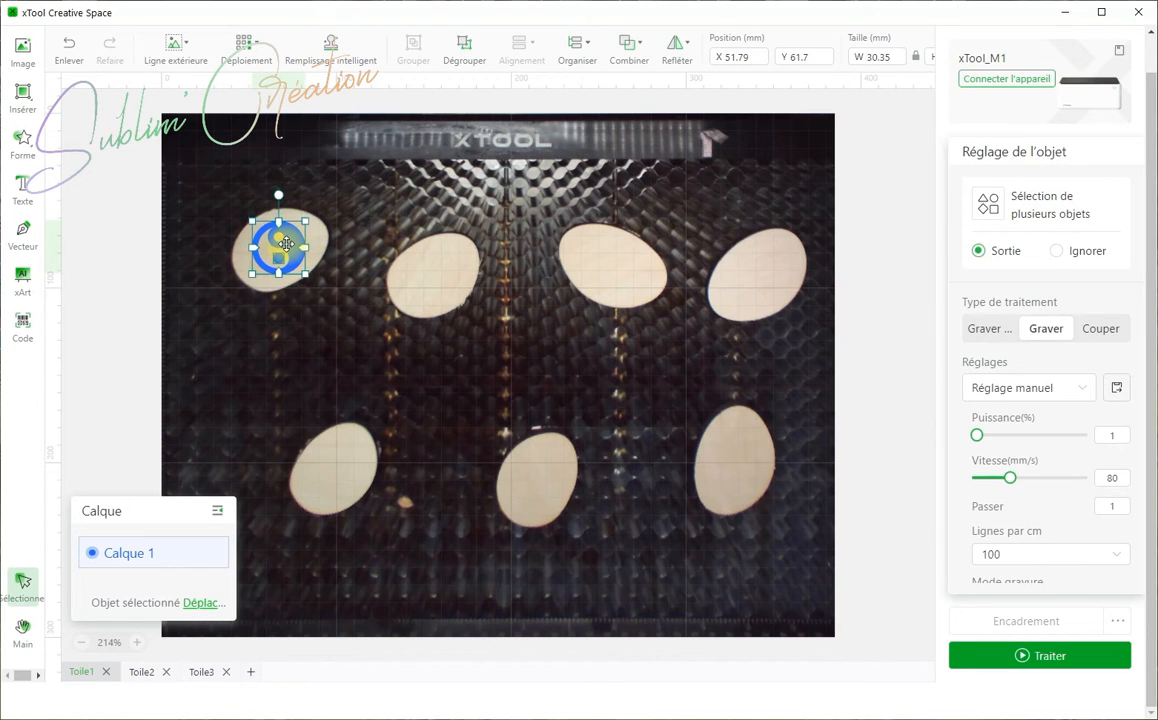
left_click(326, 245)
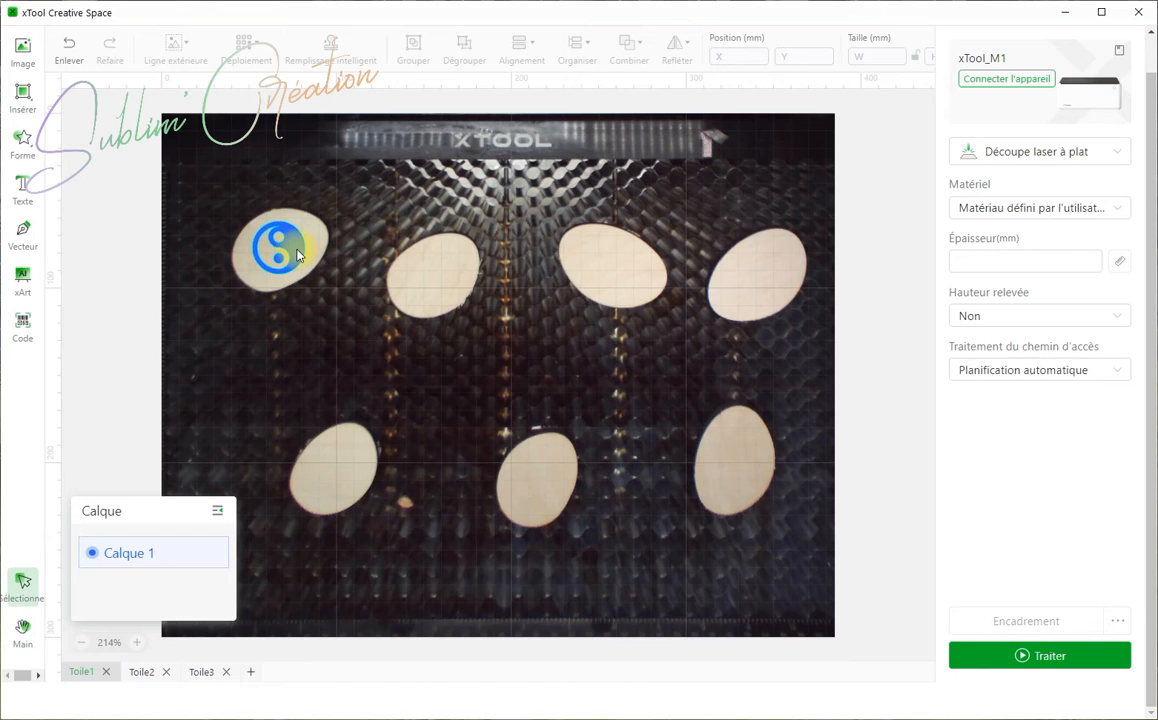
- Add an exterior outline with a 2.1 mm offset around the yin-yang symbol on the wooden oval
left_click(296, 254)
left_click(184, 62)
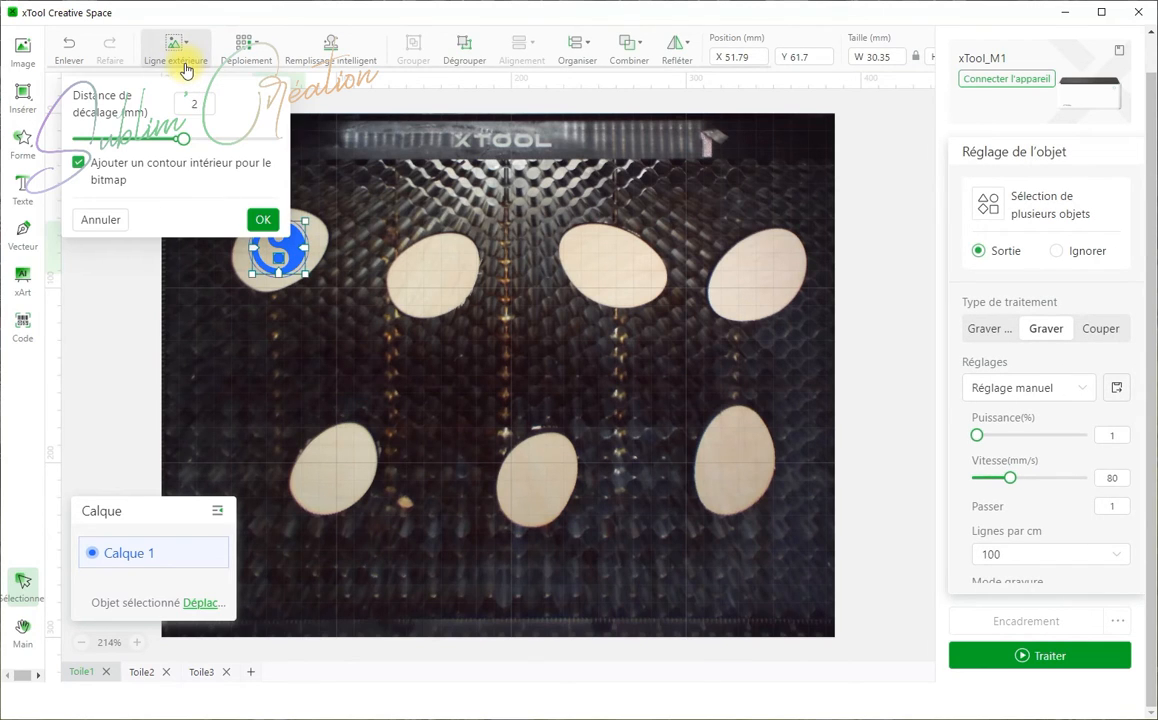
mouse_move(185, 147)
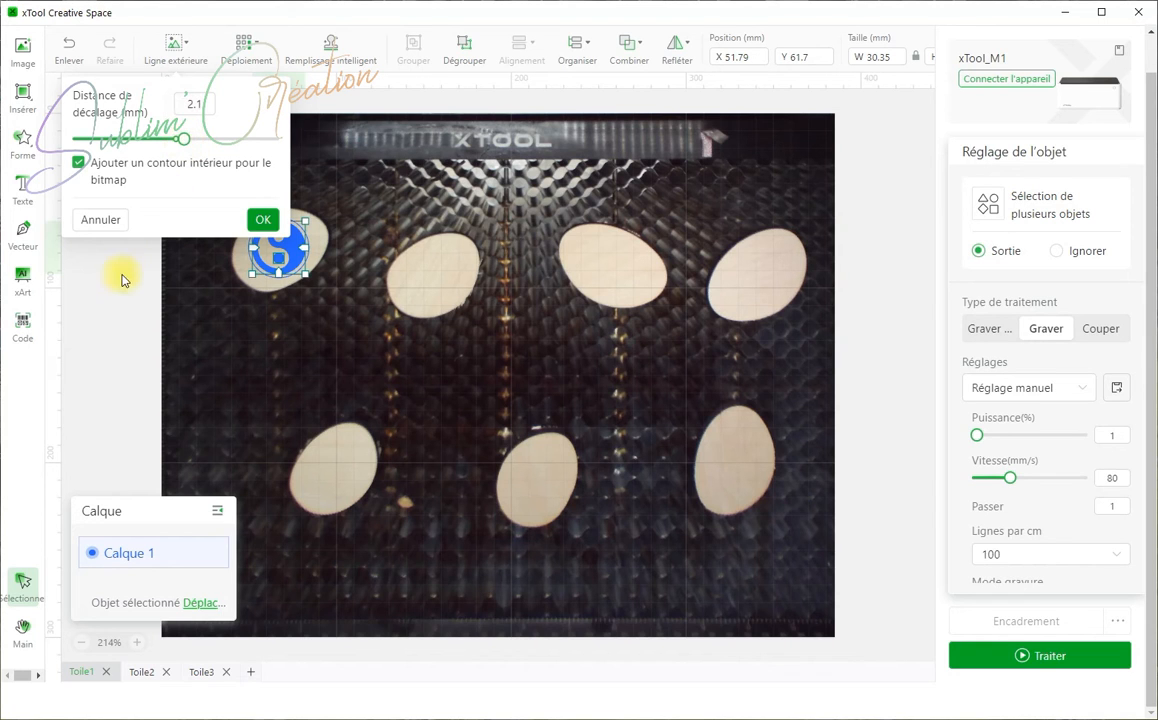
left_click(262, 219)
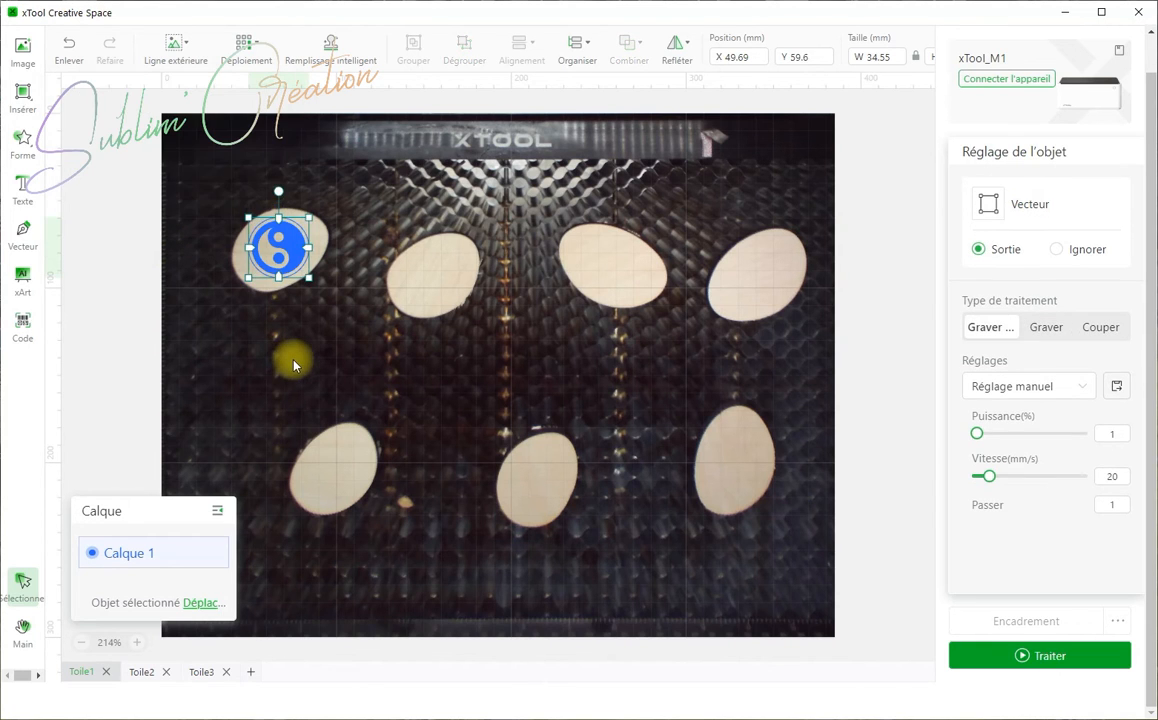
scroll(293, 365, "up", 5)
scroll(295, 345, "up", 2)
left_click(432, 244)
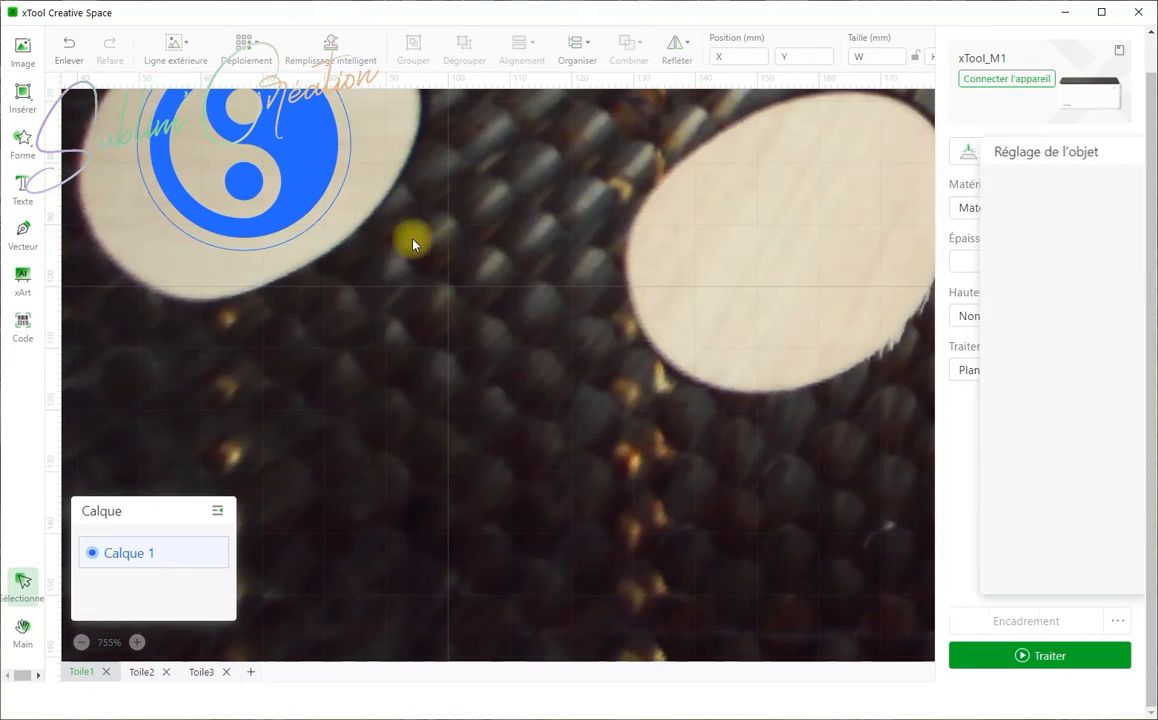
left_click(331, 212)
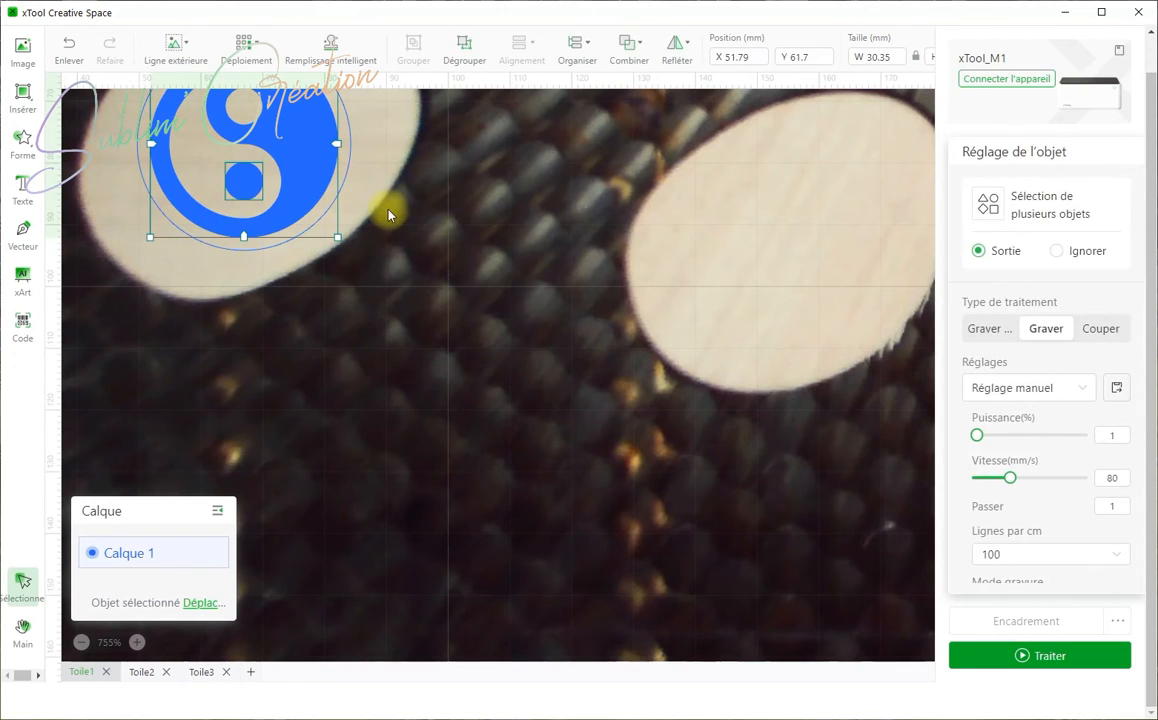
- Move the symbol's circular outline to a separate black layer and set its processing type to cutting (Couper)
left_click(376, 198)
left_click(347, 180)
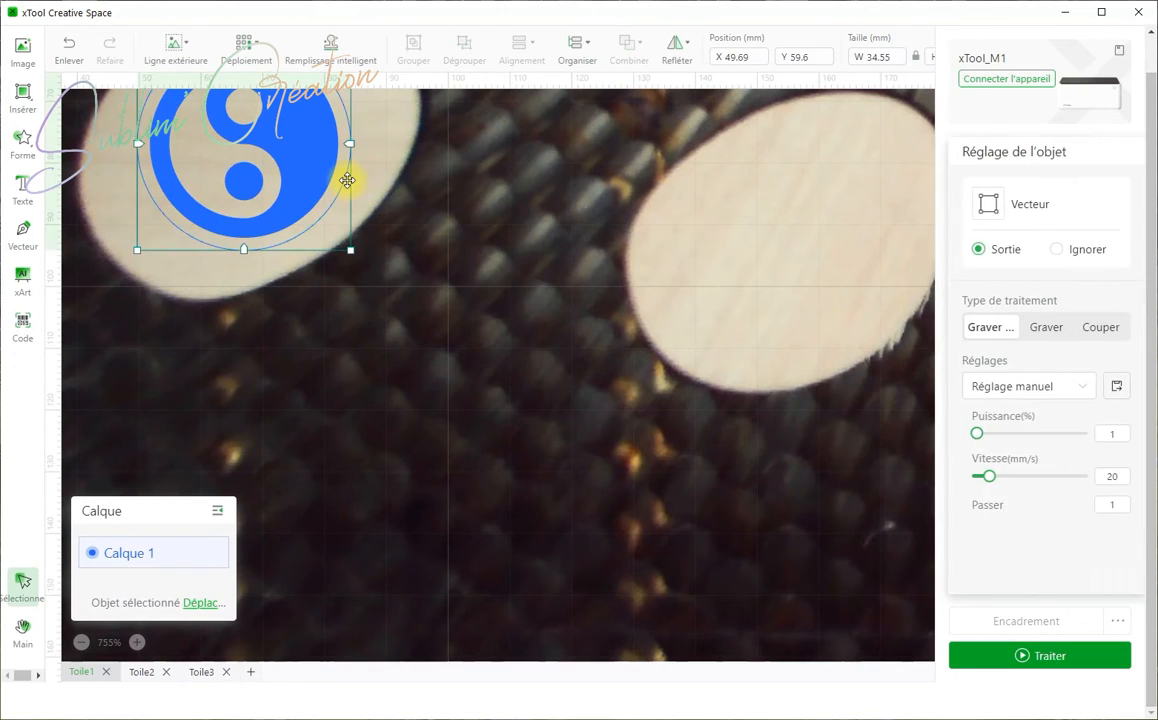
right_click(347, 180)
left_click(528, 412)
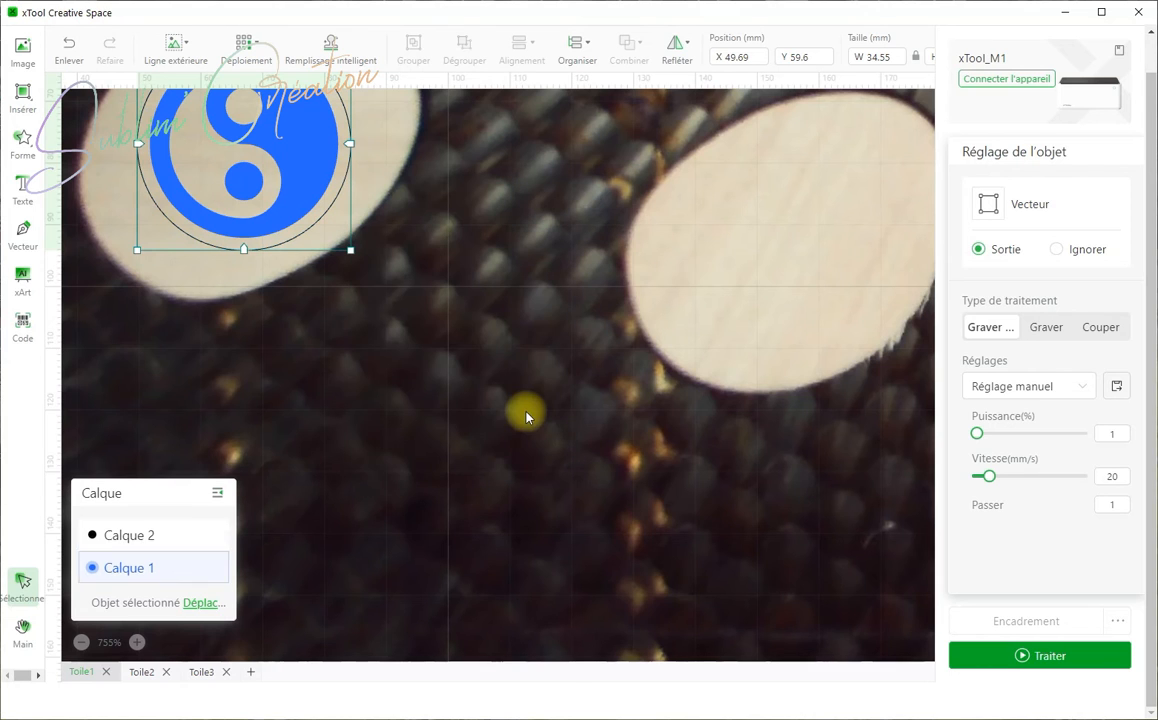
left_click(1096, 337)
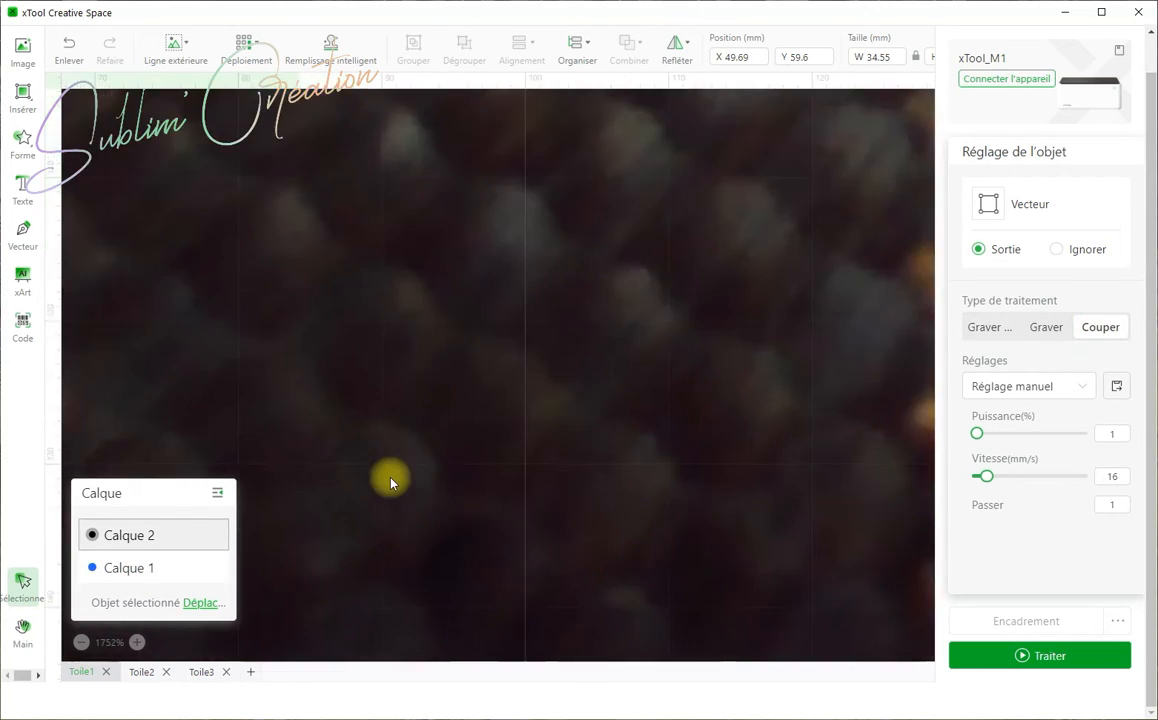
scroll(390, 483, "down", 5)
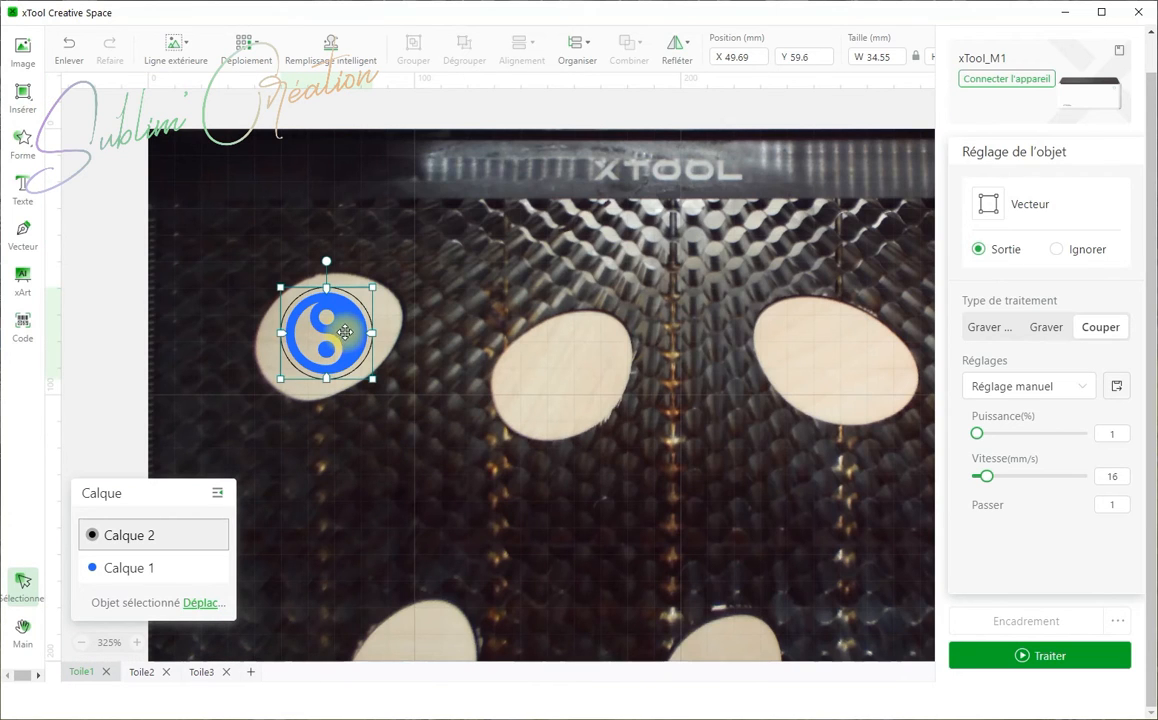
- Group the symbol with its cut outline and use smart fill (Remplissage intelligent) to copy it onto the other wooden ovals
left_click(460, 292)
scroll(460, 308, "down", 4)
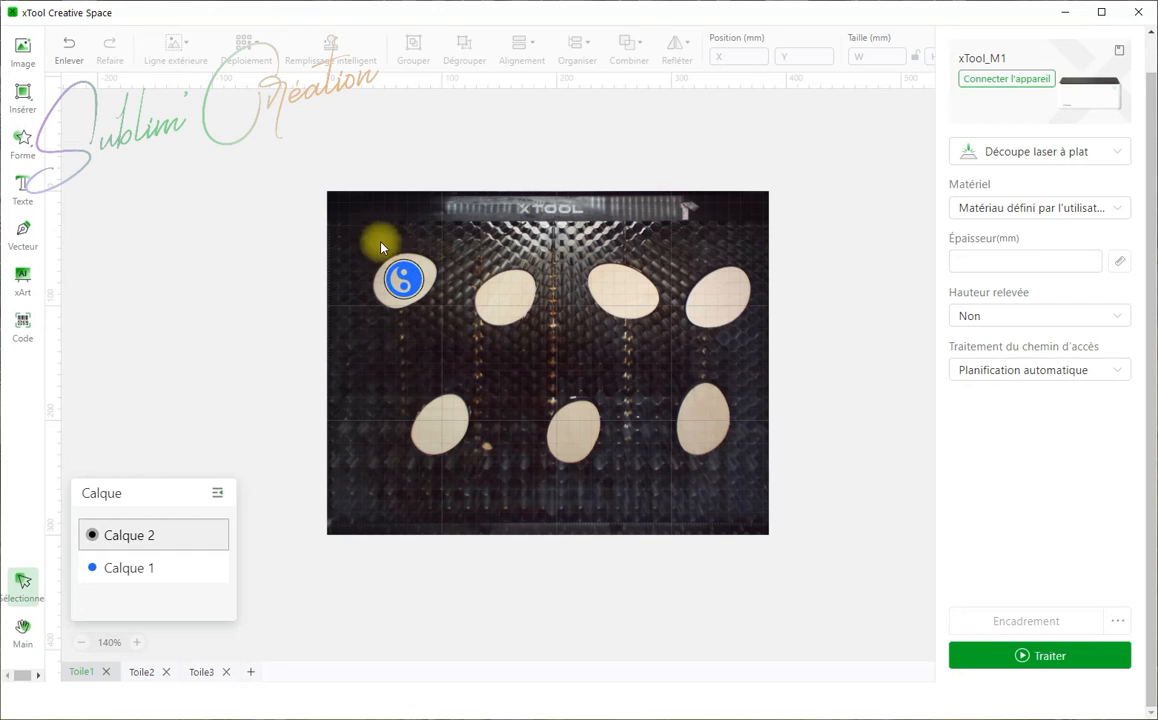
left_click(416, 306)
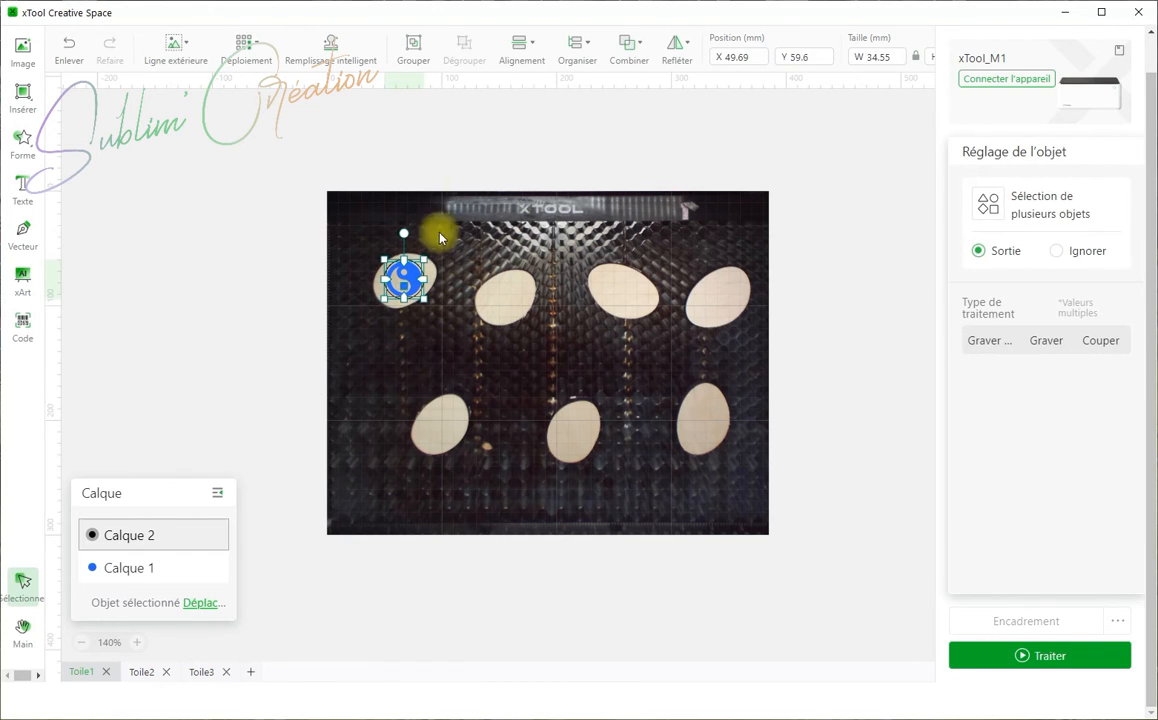
left_click(417, 66)
left_click(340, 52)
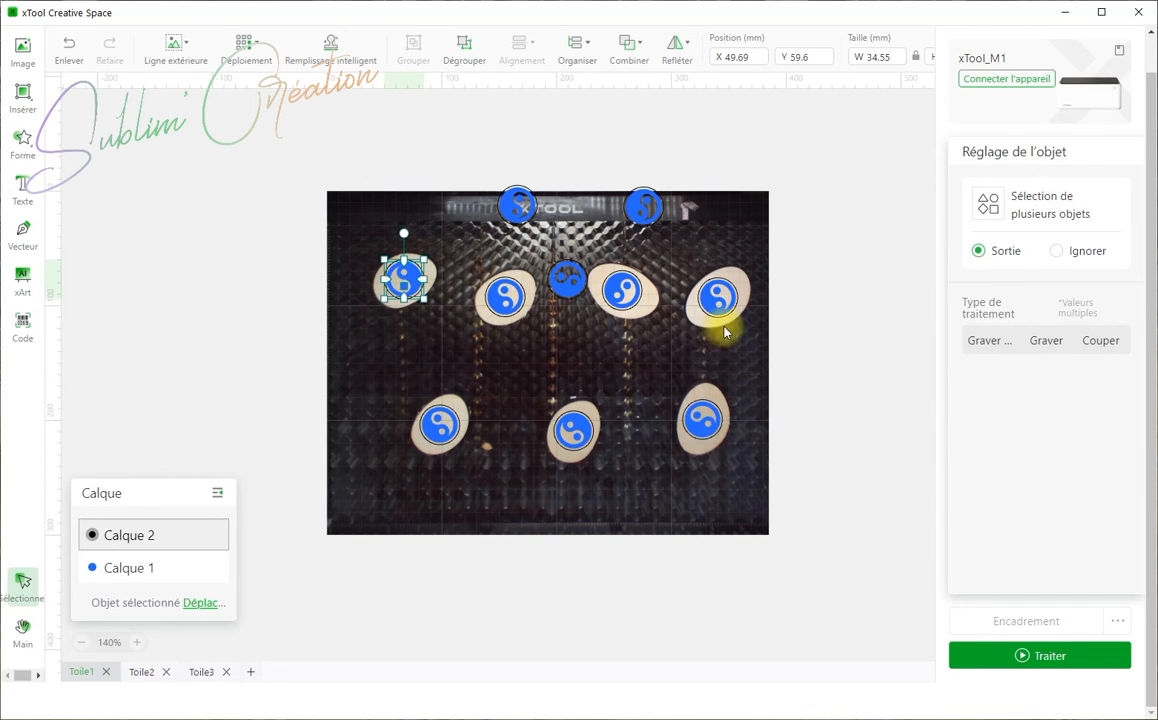
- Delete the three stray symbol copies that lie outside the wooden ovals
left_click_drag(445, 160, 718, 233)
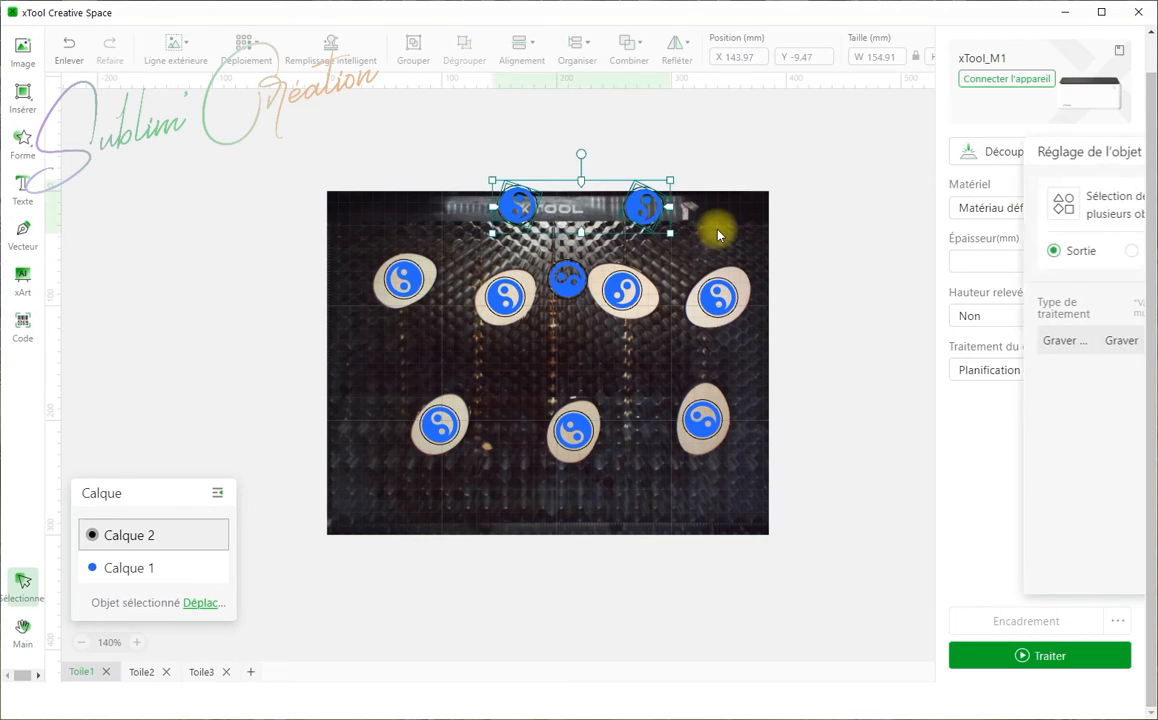
key("Delete")
left_click_drag(540, 219, 576, 327)
key("Delete")
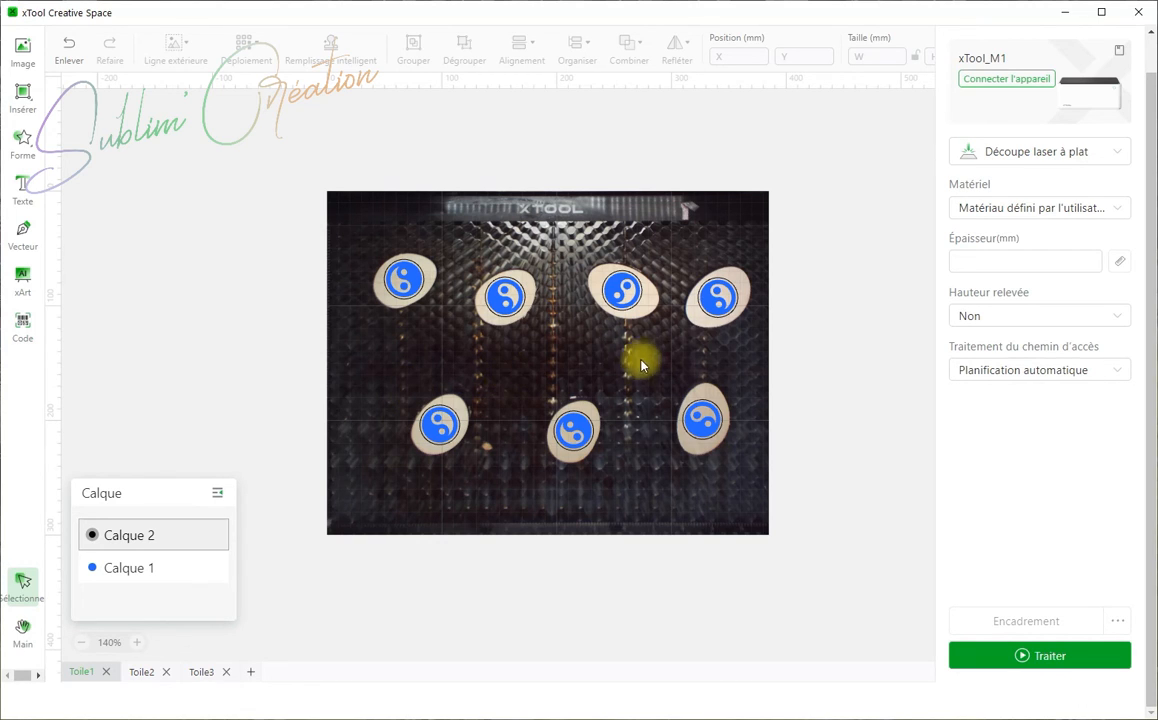
- On Toile3, duplicate the yin-yang symbol and place the copy to the right of the original
left_click(200, 672)
left_click_drag(574, 483, 300, 189)
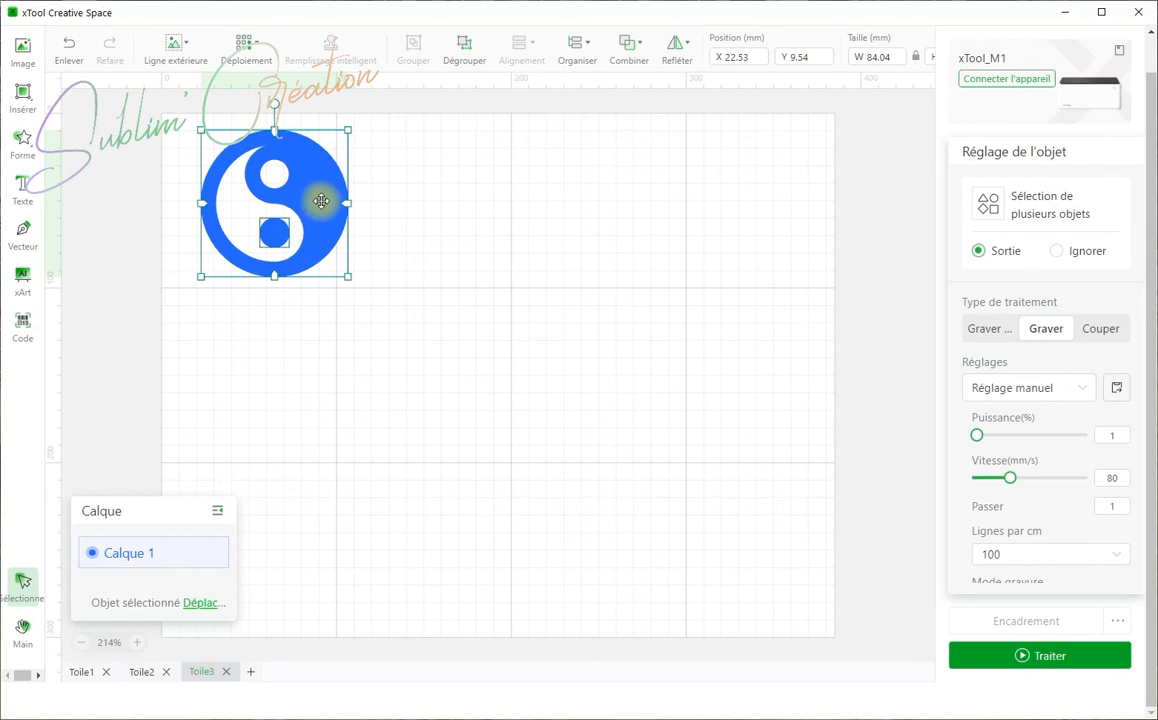
left_click_drag(321, 201, 476, 194)
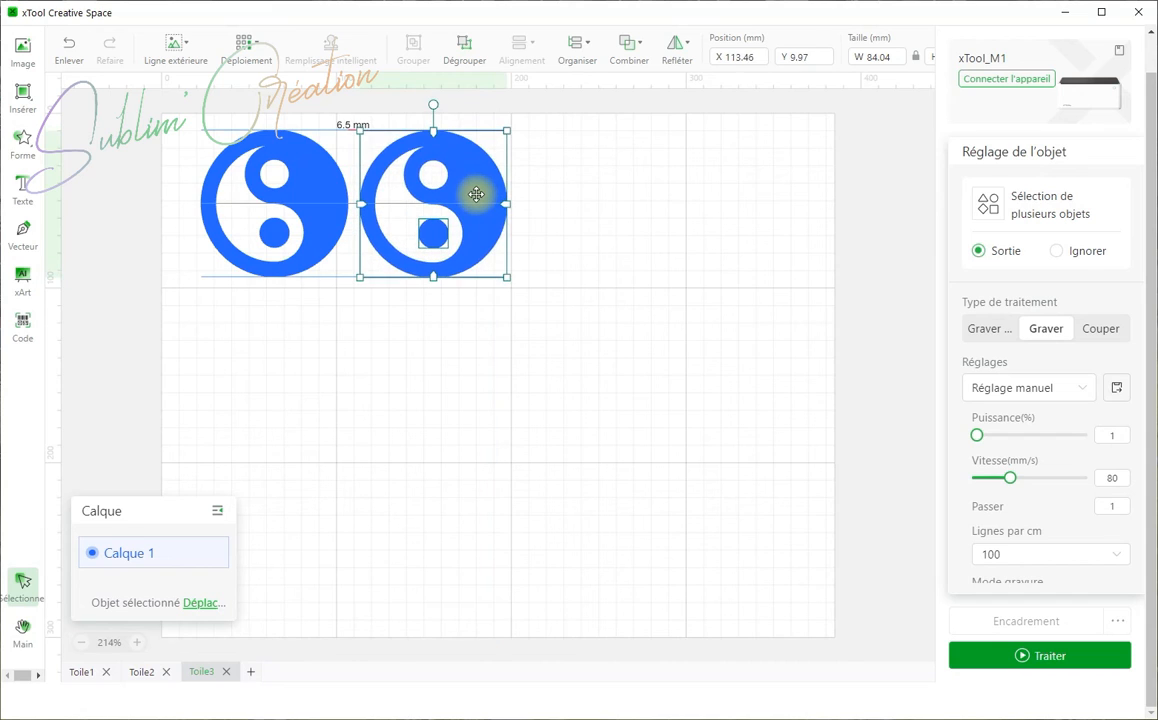
- Reposition the two symbols separately, enlarge the right one to about 87.5 mm wide, and leave them side by side
left_click(308, 371)
left_click_drag(328, 207, 252, 205)
left_click(488, 208)
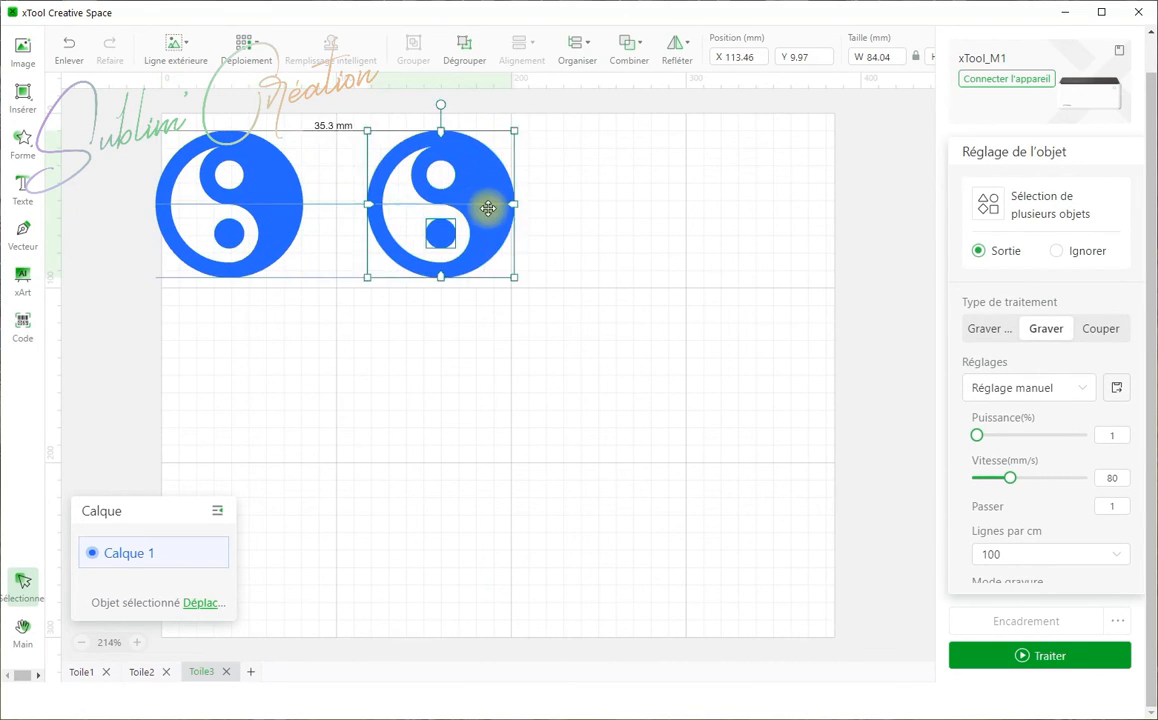
left_click_drag(488, 208, 531, 207)
left_click_drag(408, 275, 401, 227)
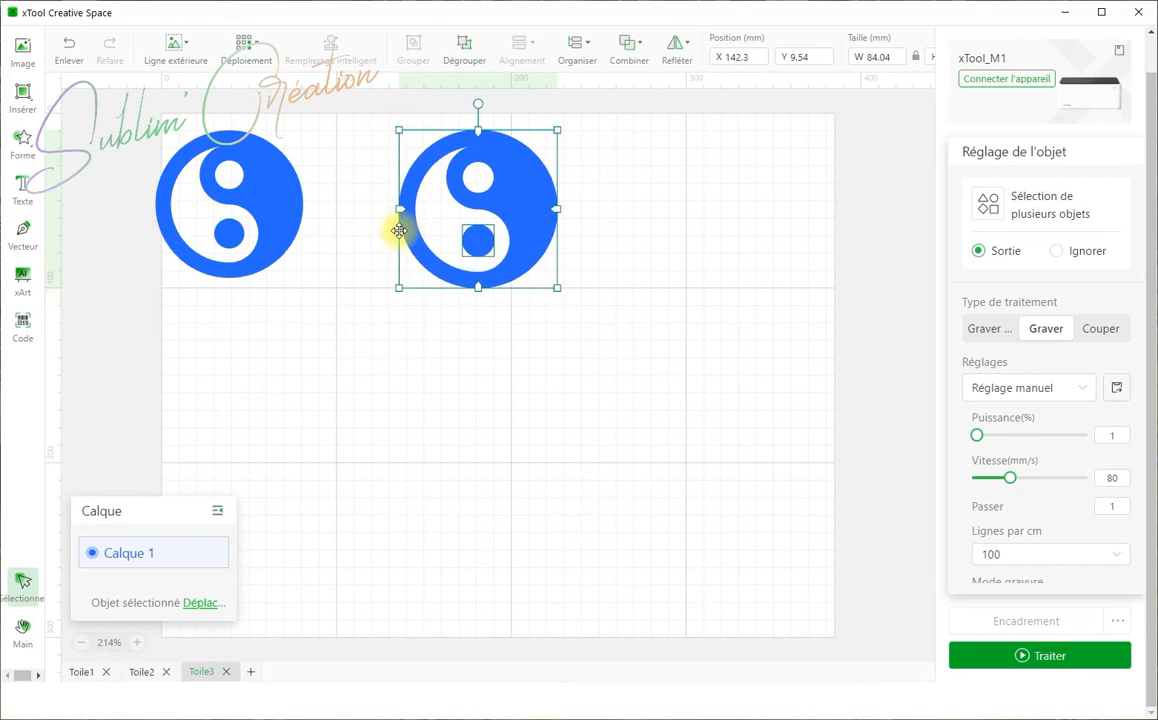
left_click(282, 197)
left_click_drag(282, 197, 307, 198)
left_click_drag(514, 202, 460, 199)
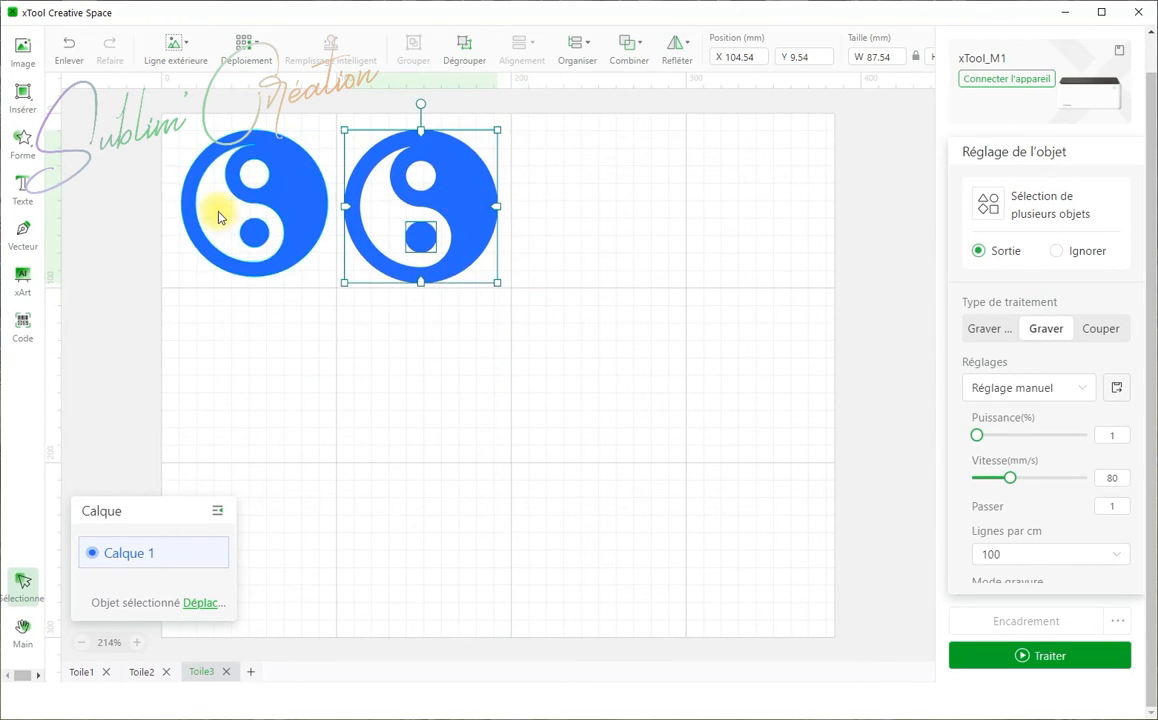
- Group the two yin-yang symbols, enlarge the pair to about 216 mm wide, and move it as one object
left_click_drag(141, 106, 468, 313)
left_click(418, 66)
left_click(607, 455)
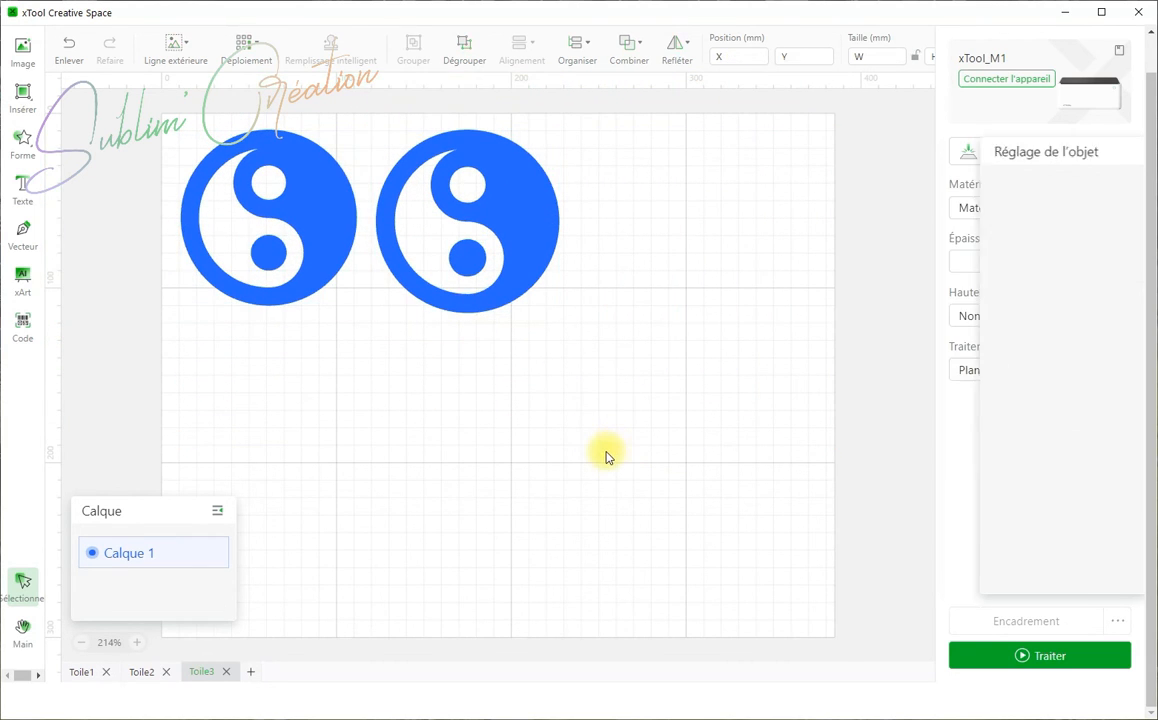
left_click_drag(486, 251, 541, 244)
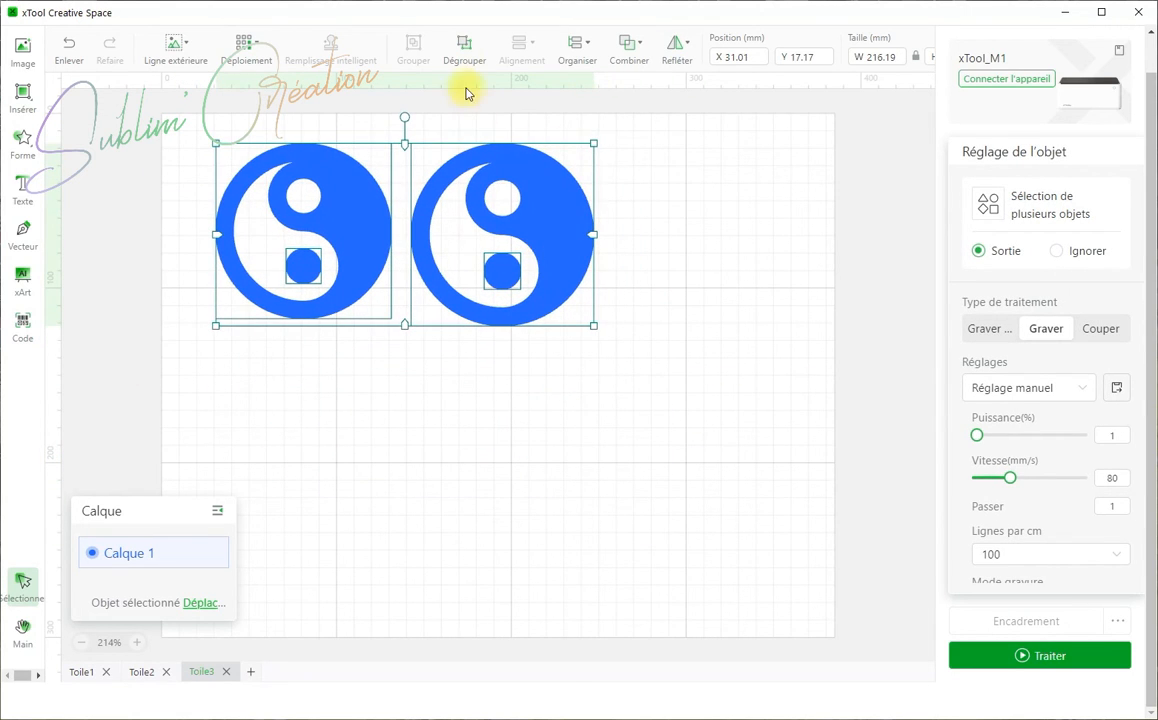
- Ungroup the two symbols, try moving the right symbol's outer shape separately, and undo that move
left_click(464, 48)
left_click(655, 162)
left_click_drag(558, 245, 508, 284)
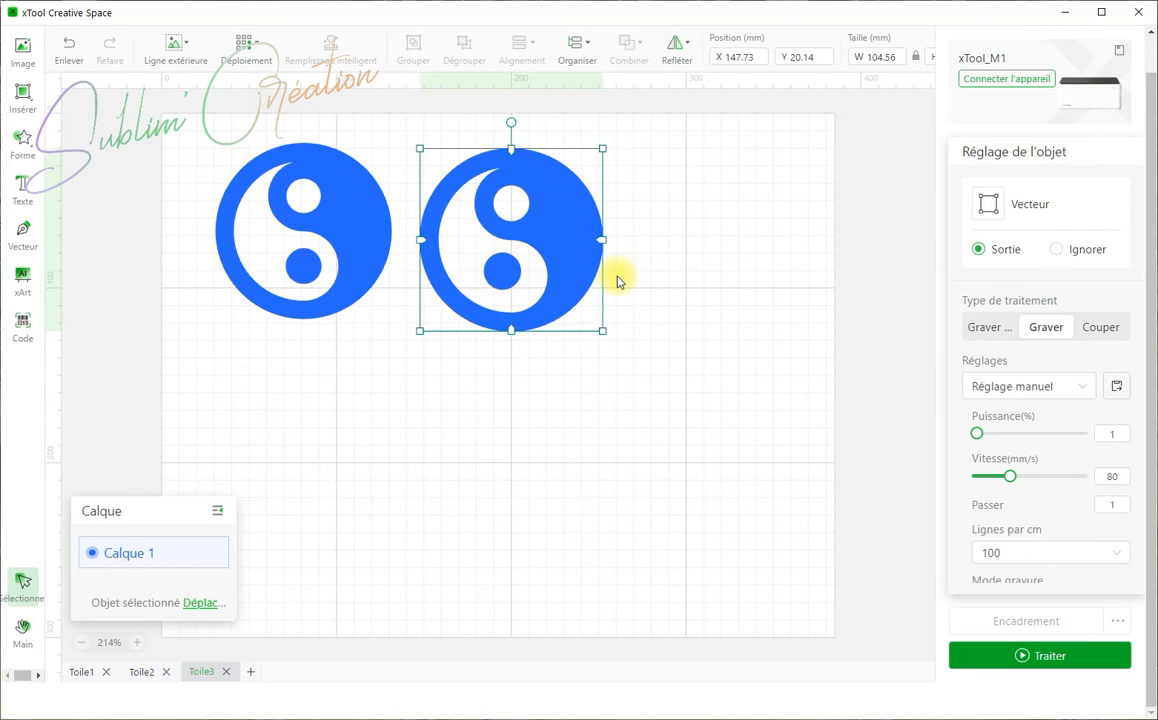
left_click(79, 58)
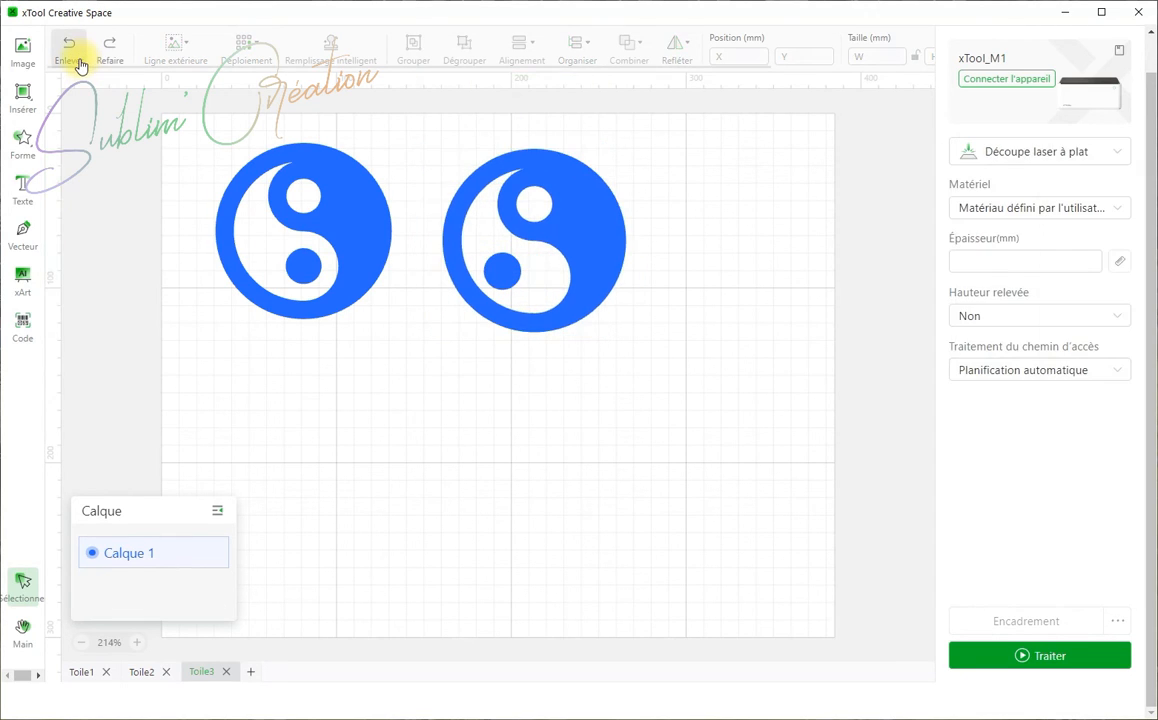
left_click(80, 63)
- Group the right symbol's outer shape with its inner dot and move the whole symbol farther right
left_click_drag(626, 108, 408, 345)
left_click(501, 296)
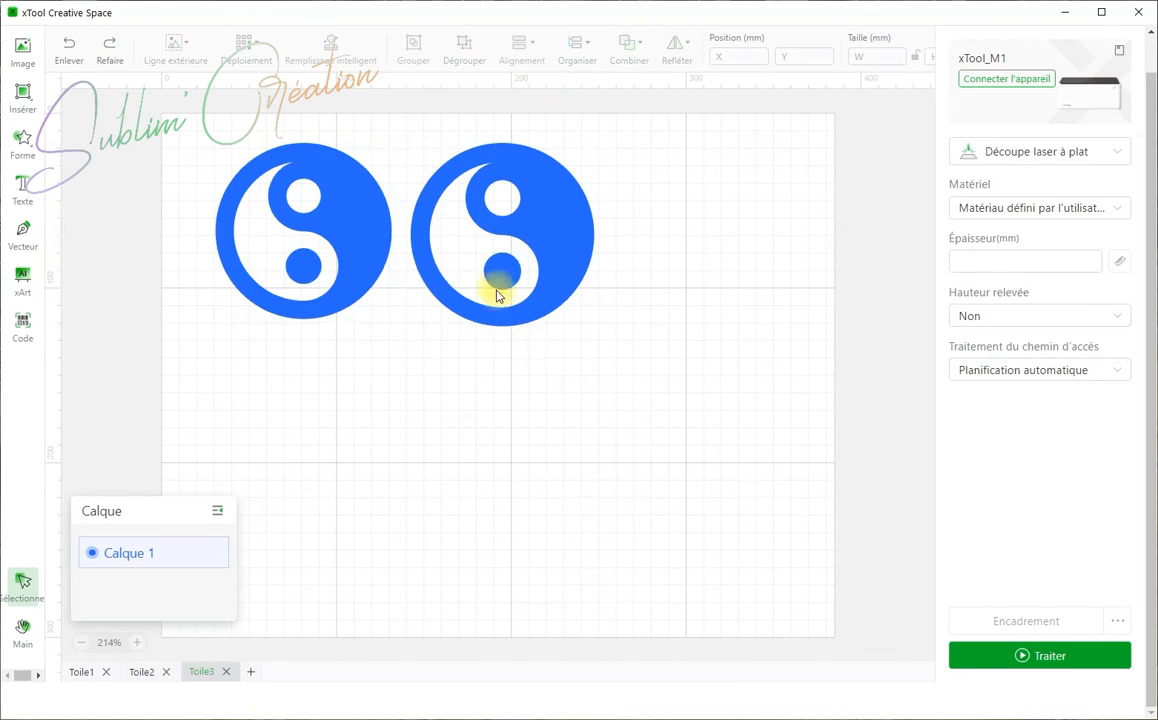
left_click(539, 224)
left_click(541, 231)
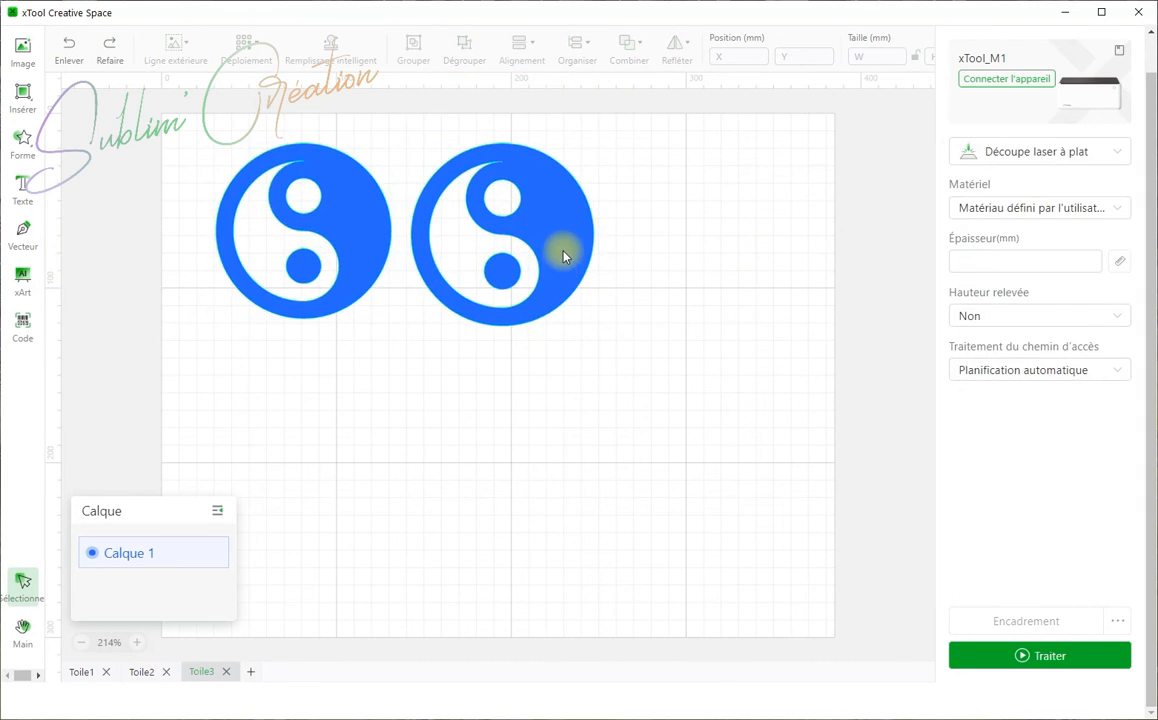
left_click(558, 248)
left_click(464, 48)
left_click(597, 269)
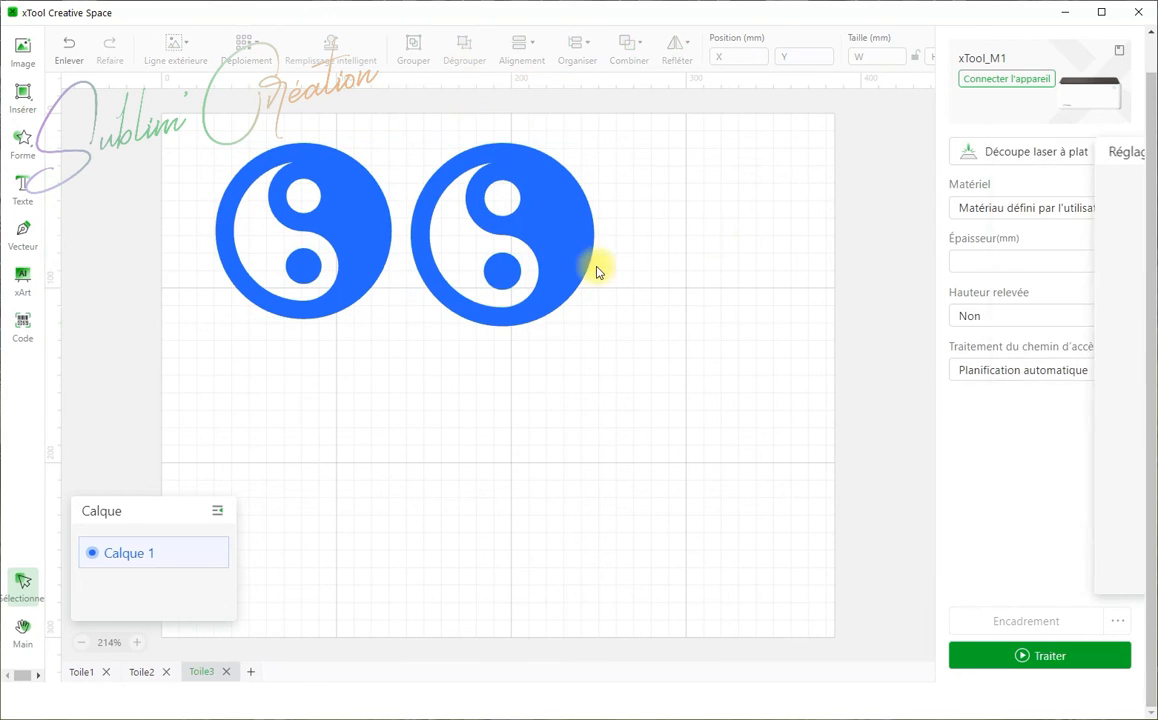
left_click(518, 273)
left_click_drag(627, 119, 352, 342)
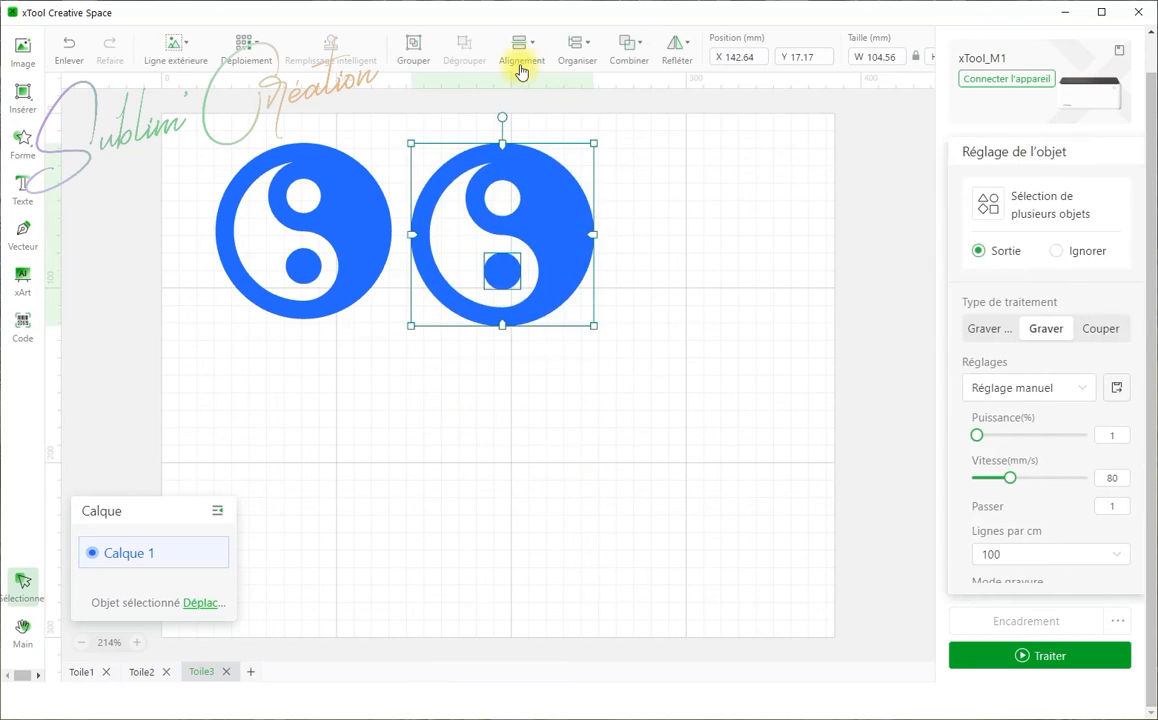
left_click(416, 61)
left_click(746, 300)
left_click_drag(538, 209, 623, 187)
- Undo the accidental move of the left symbol's shape, and group that shape with its inner dot
left_click_drag(359, 199, 363, 207)
key("ctrl+z")
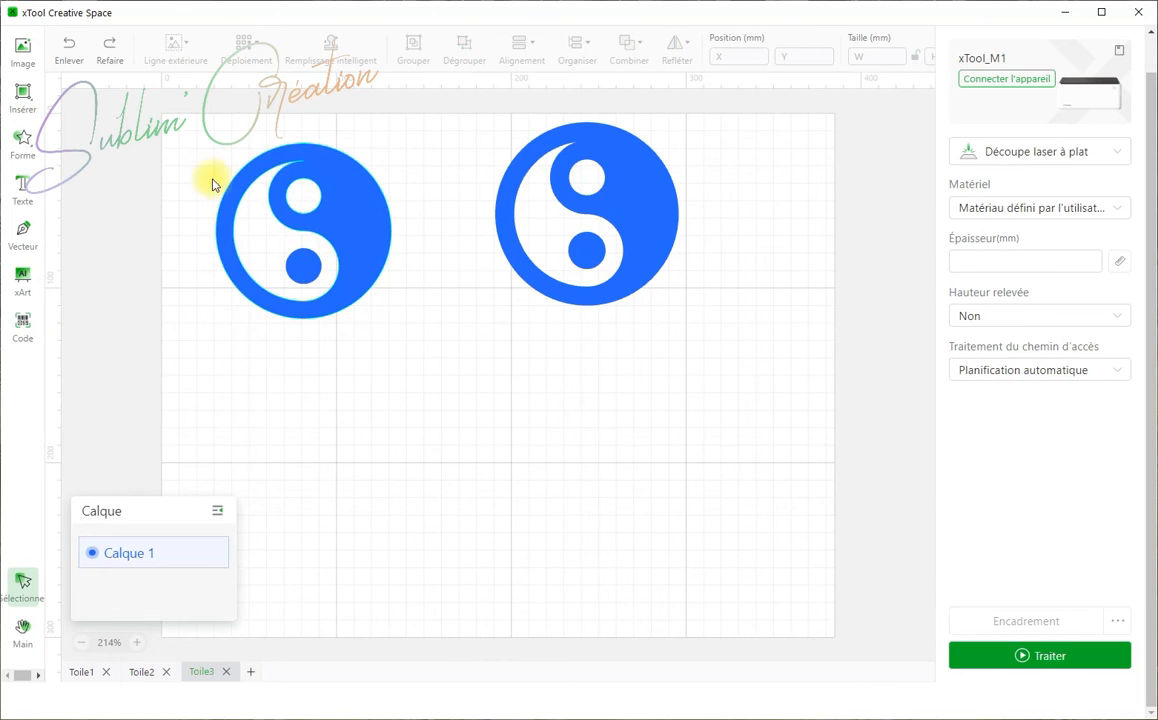
left_click_drag(197, 108, 392, 348)
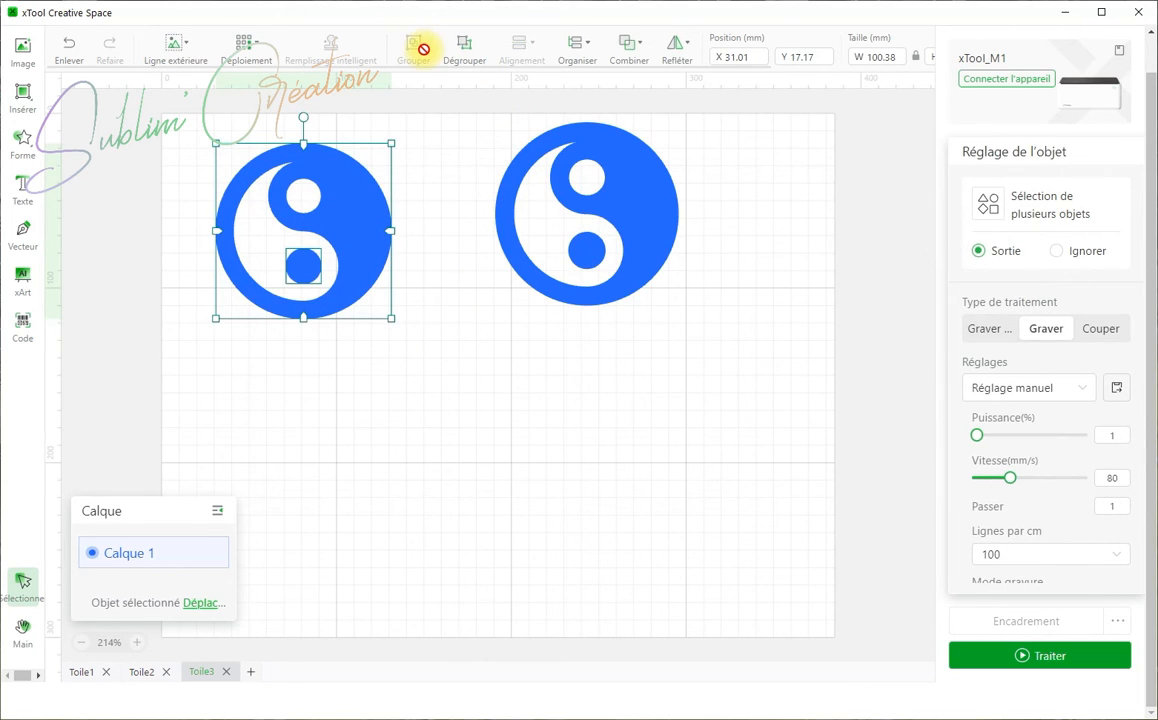
- Move the right symbol closer to the left one and add a copy beside it to form a row of three
left_click_drag(631, 174, 562, 209)
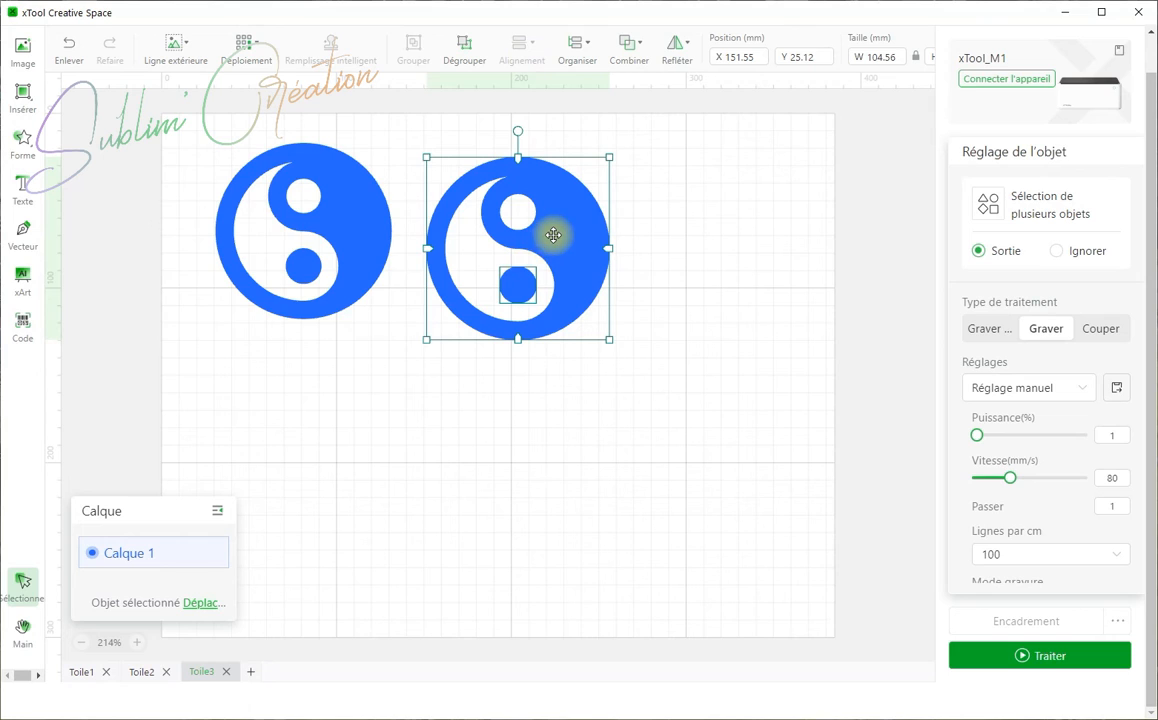
left_click_drag(553, 235, 552, 213)
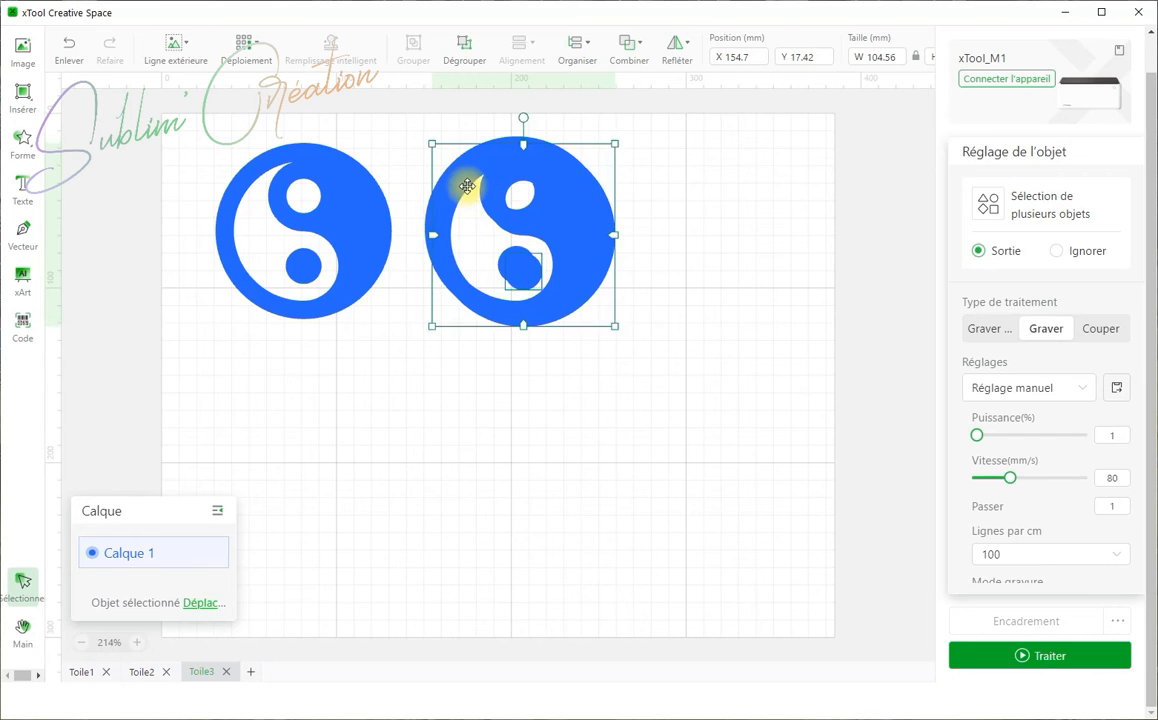
left_click_drag(556, 214, 769, 211)
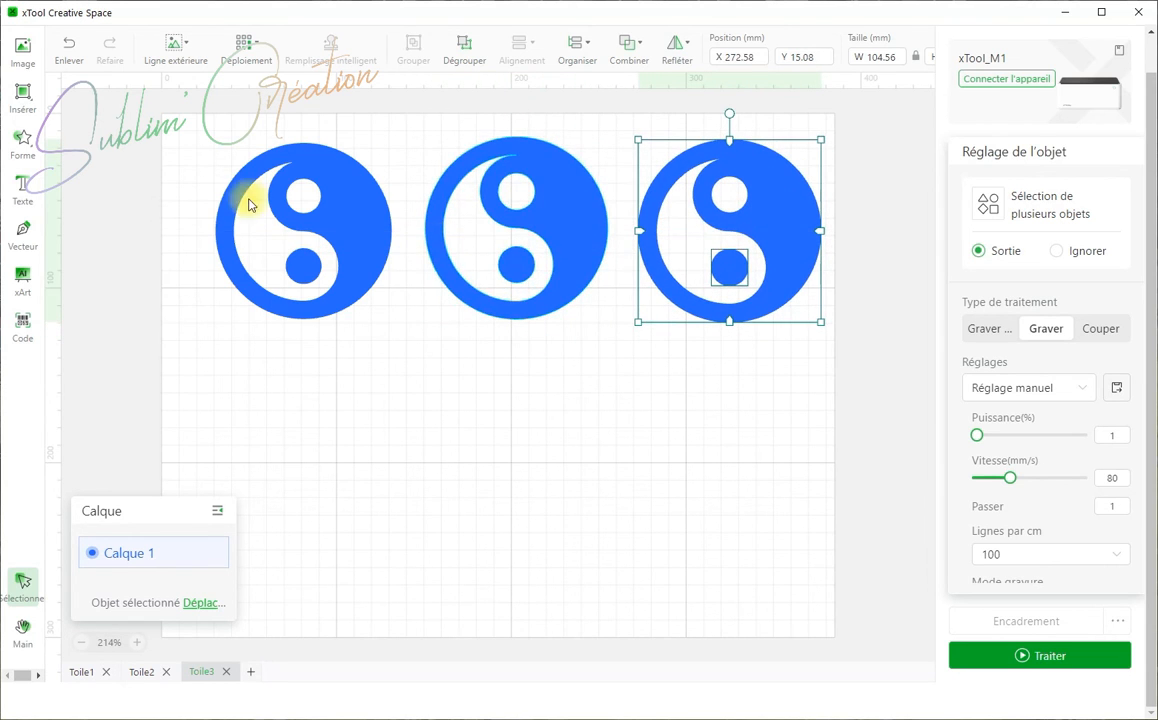
- Apply left alignment (Alignement gauche) to the three yin-yang symbols, and undo it
left_click_drag(145, 98, 852, 370)
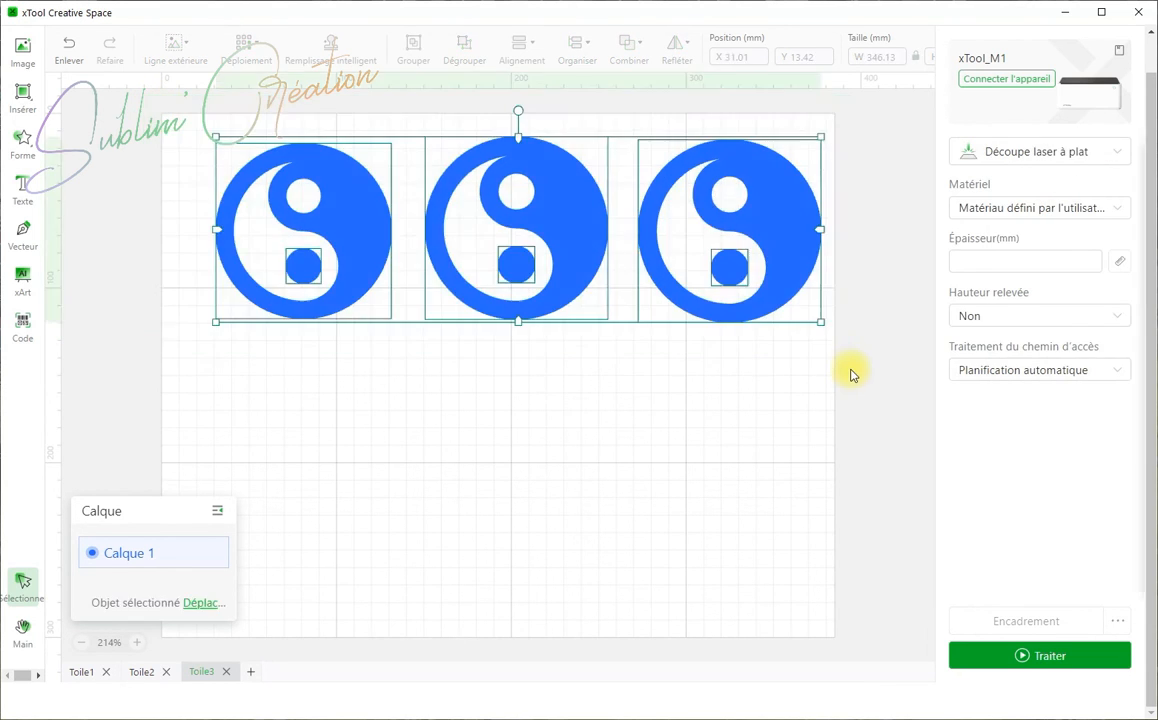
left_click(517, 66)
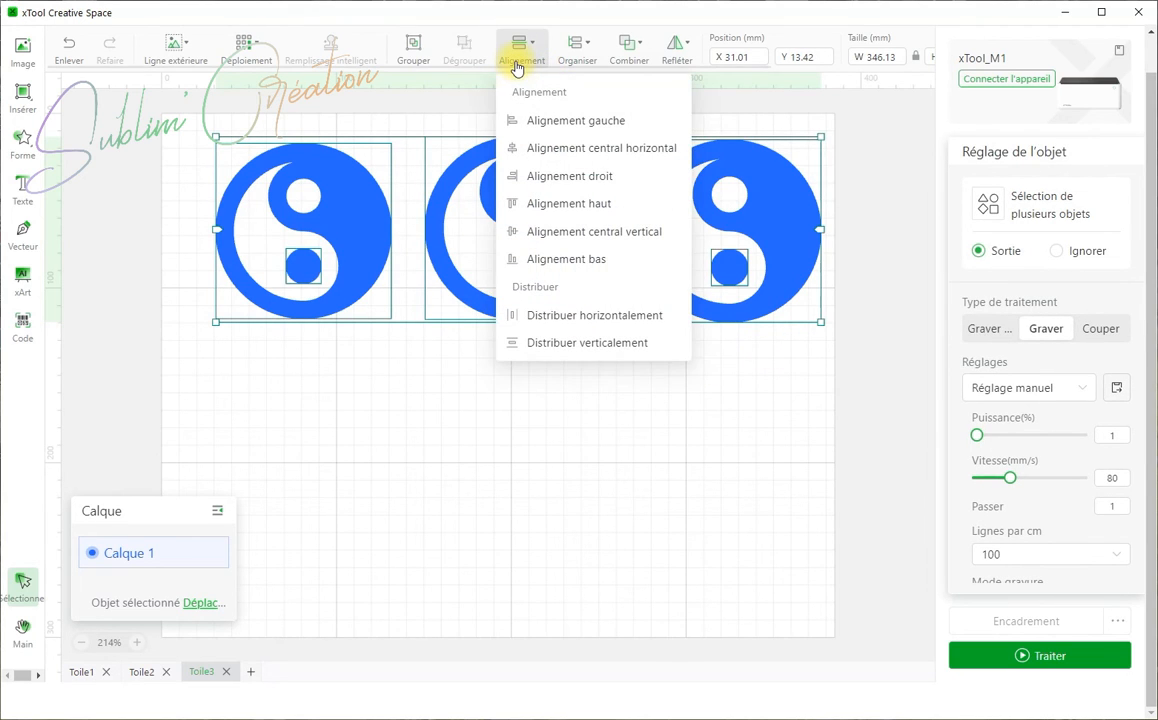
left_click(528, 121)
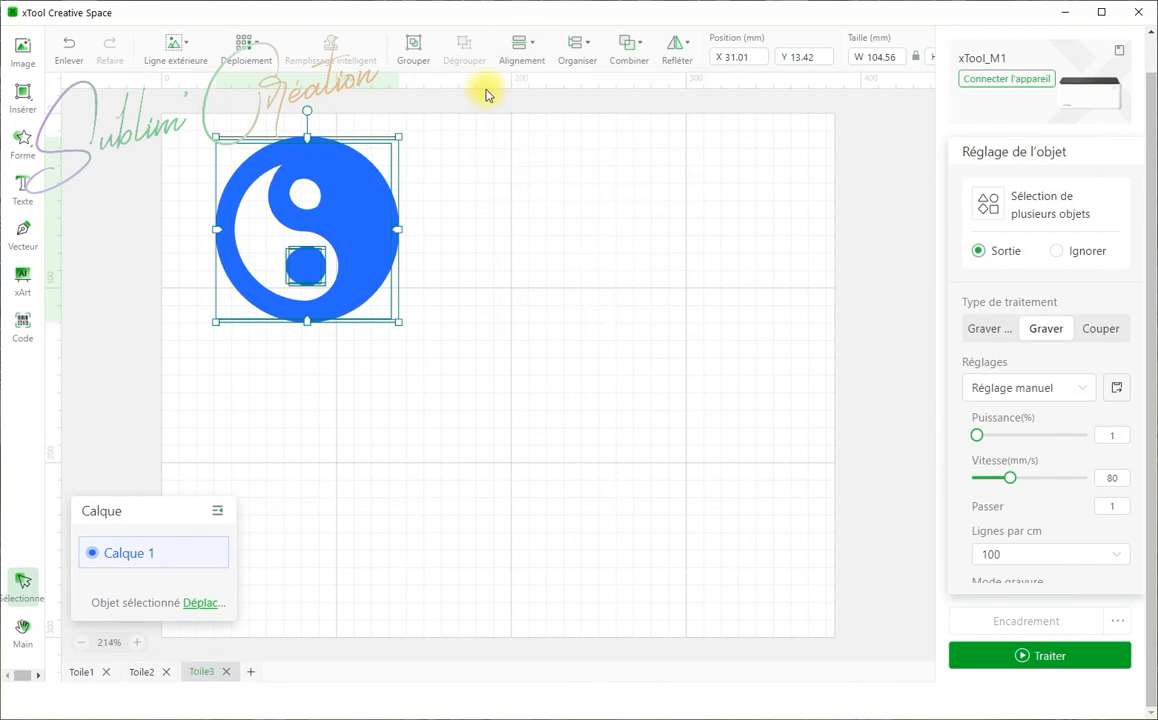
mouse_move(543, 64)
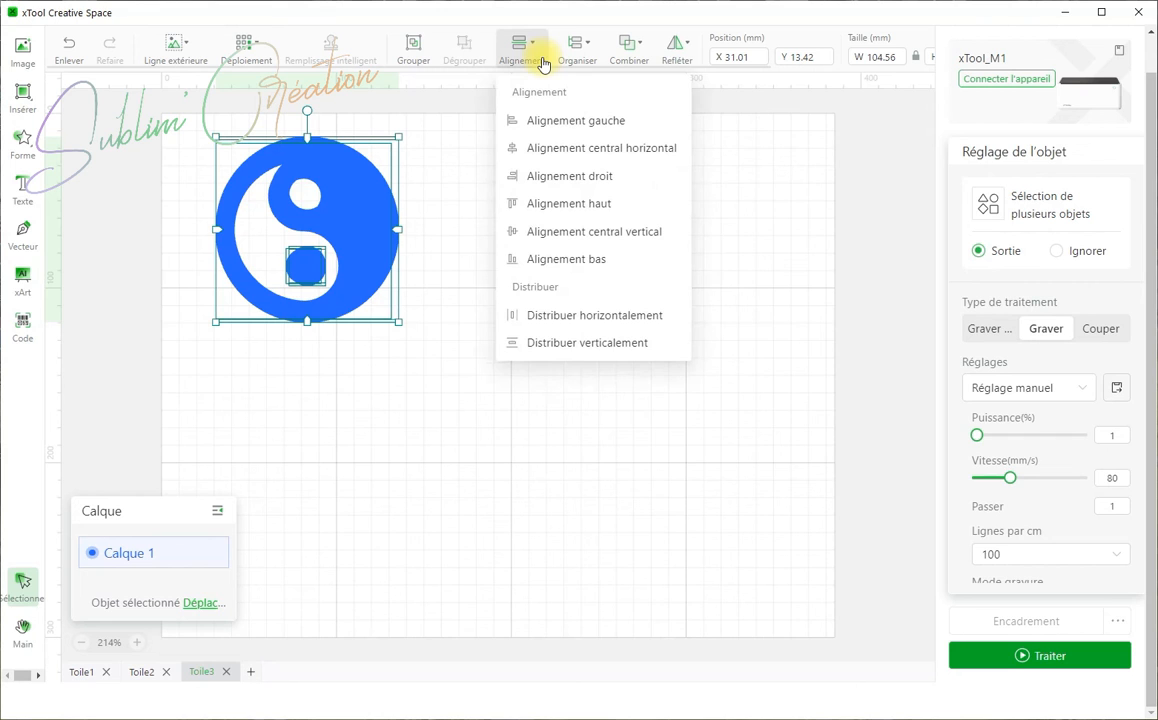
left_click(69, 50)
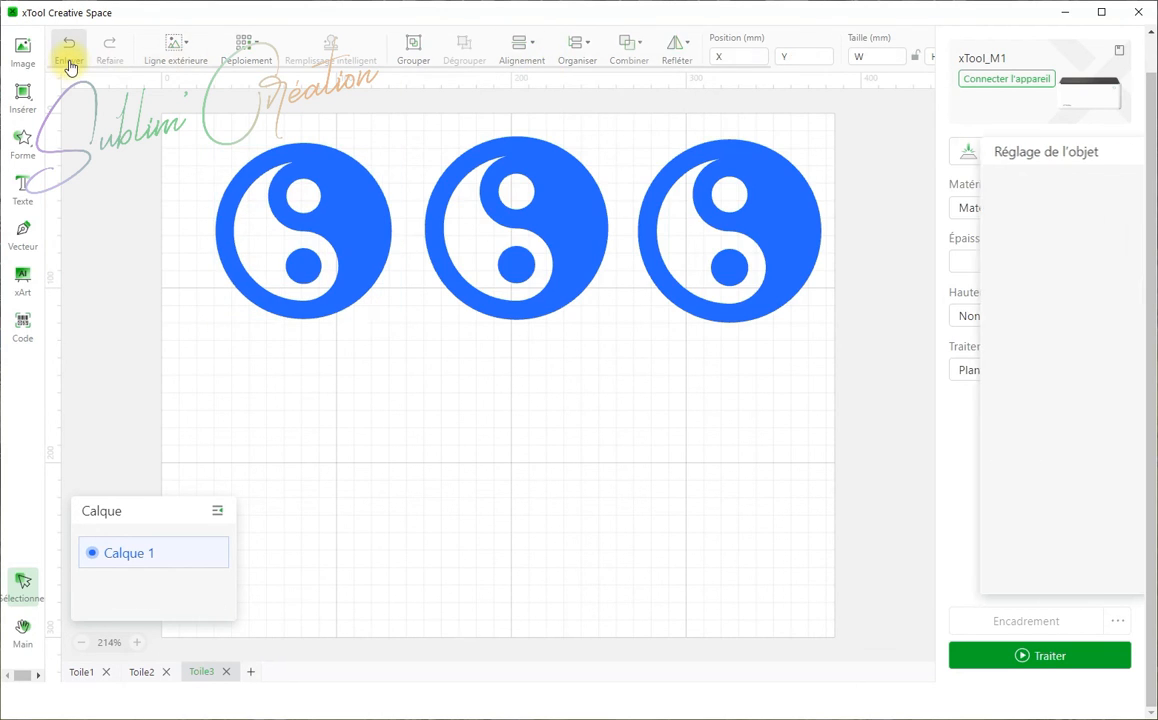
- Align all three yin-yang symbols on their horizontal centre (Alignement central horizontal)
left_click_drag(101, 81, 820, 358)
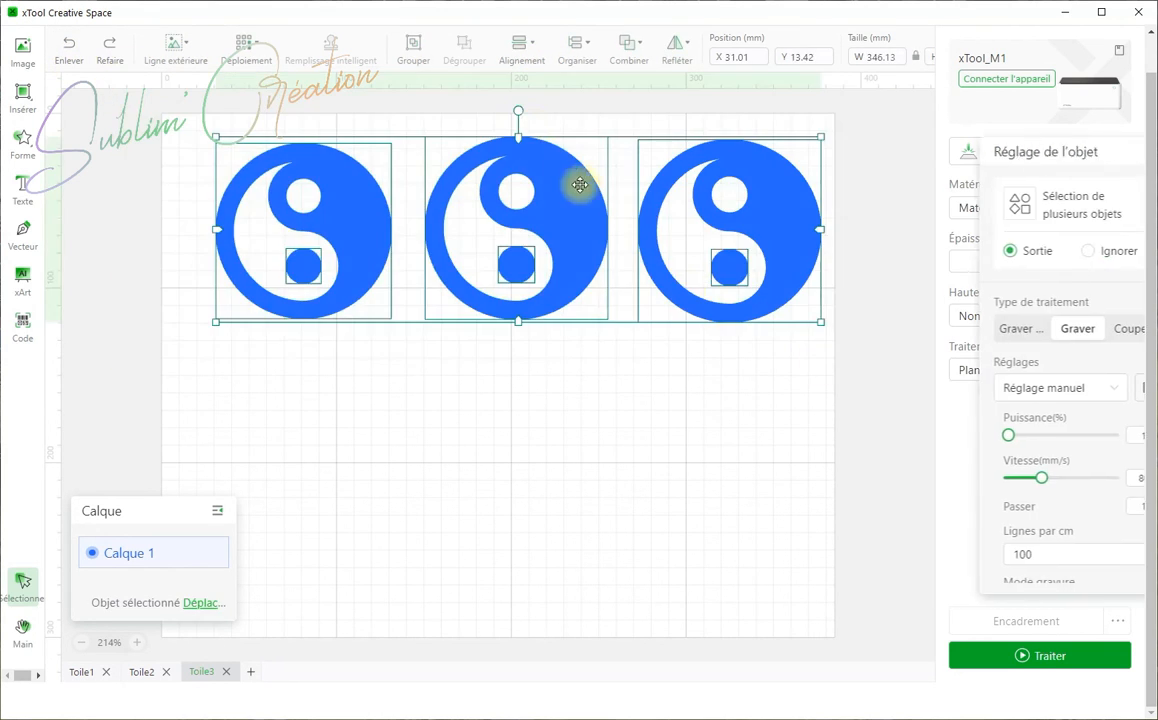
mouse_move(521, 62)
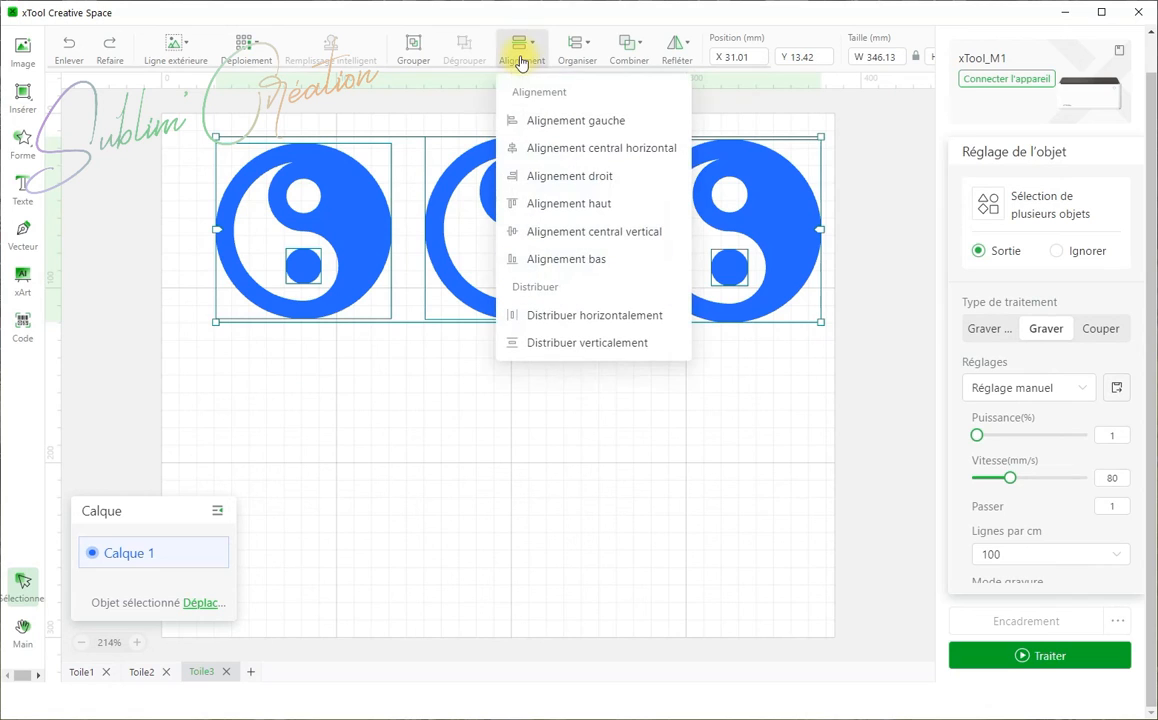
left_click(544, 150)
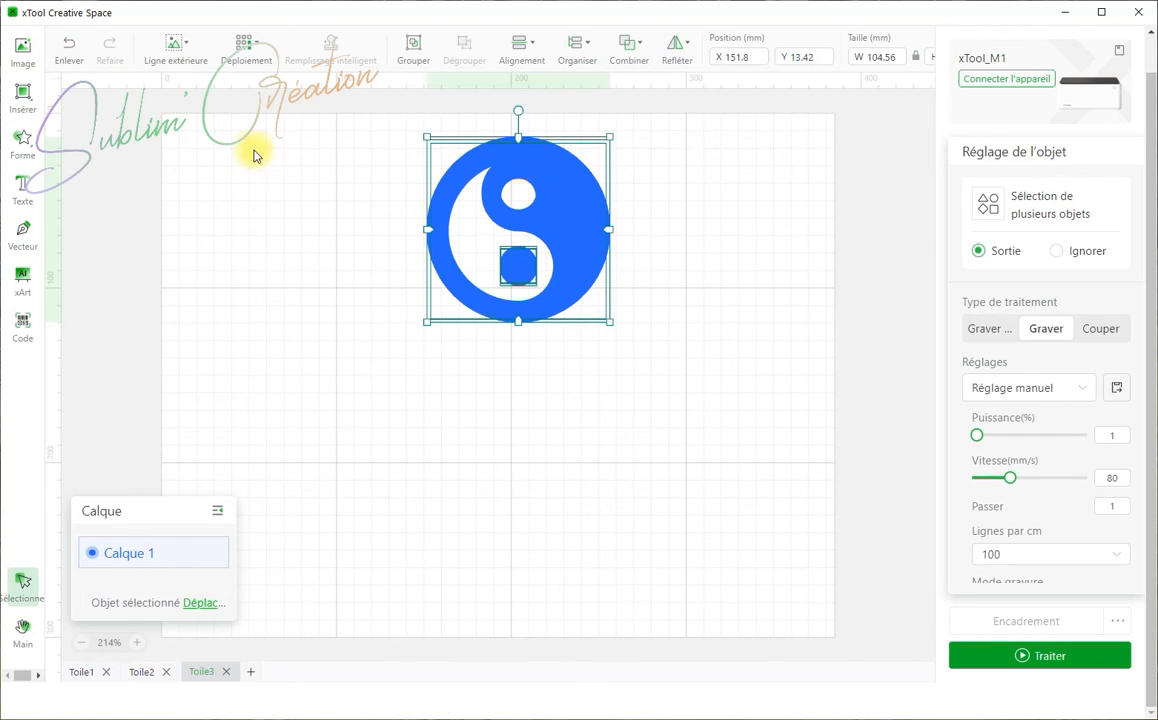
- Undo the horizontal-centre alignment, and align the three yin-yang symbols along their top edges (Alignement haut)
left_click(69, 50)
left_click_drag(153, 93, 848, 421)
left_click(531, 67)
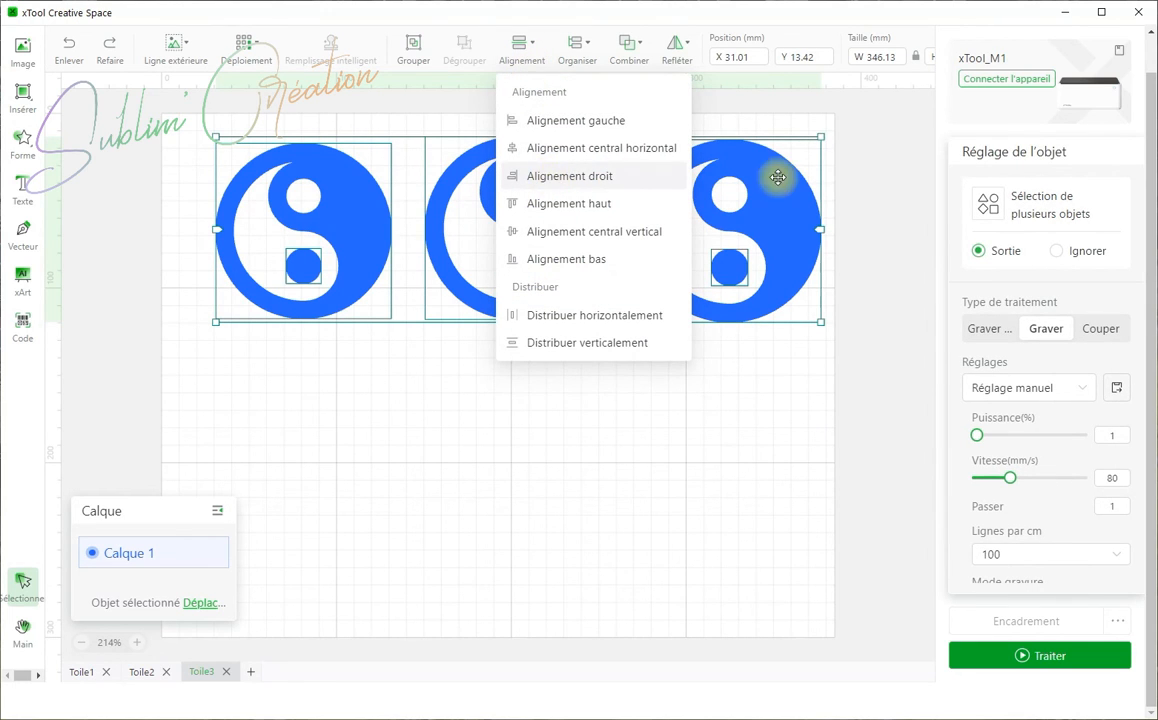
left_click(519, 60)
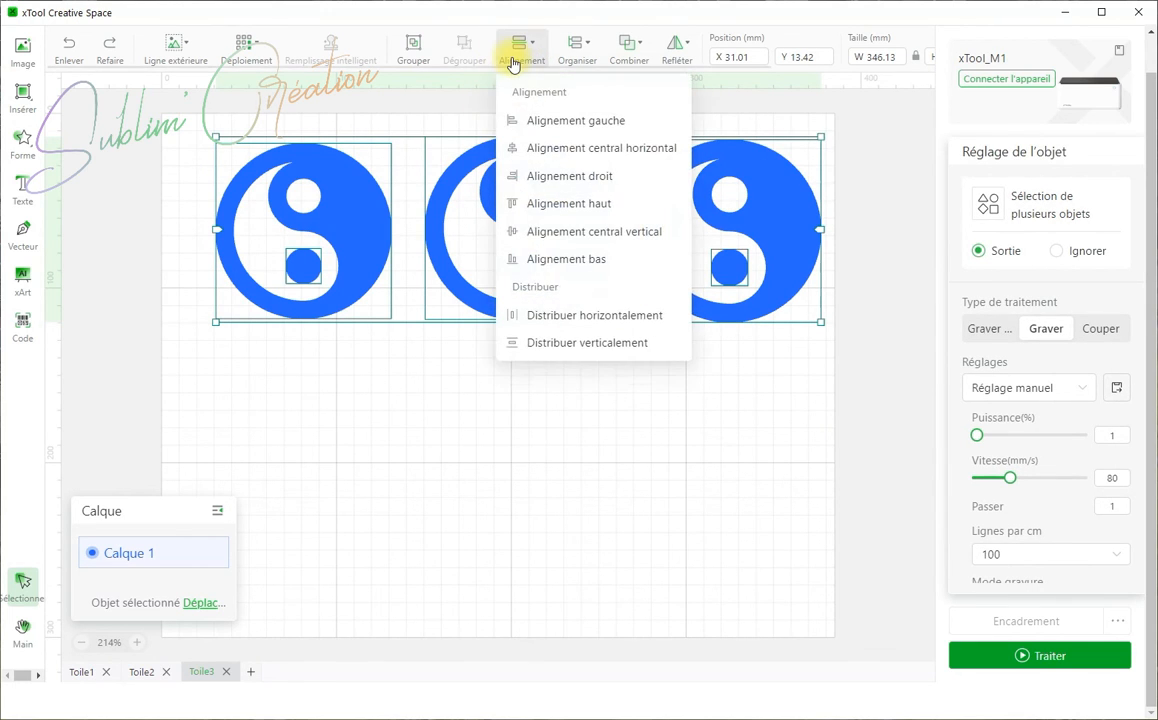
left_click(534, 206)
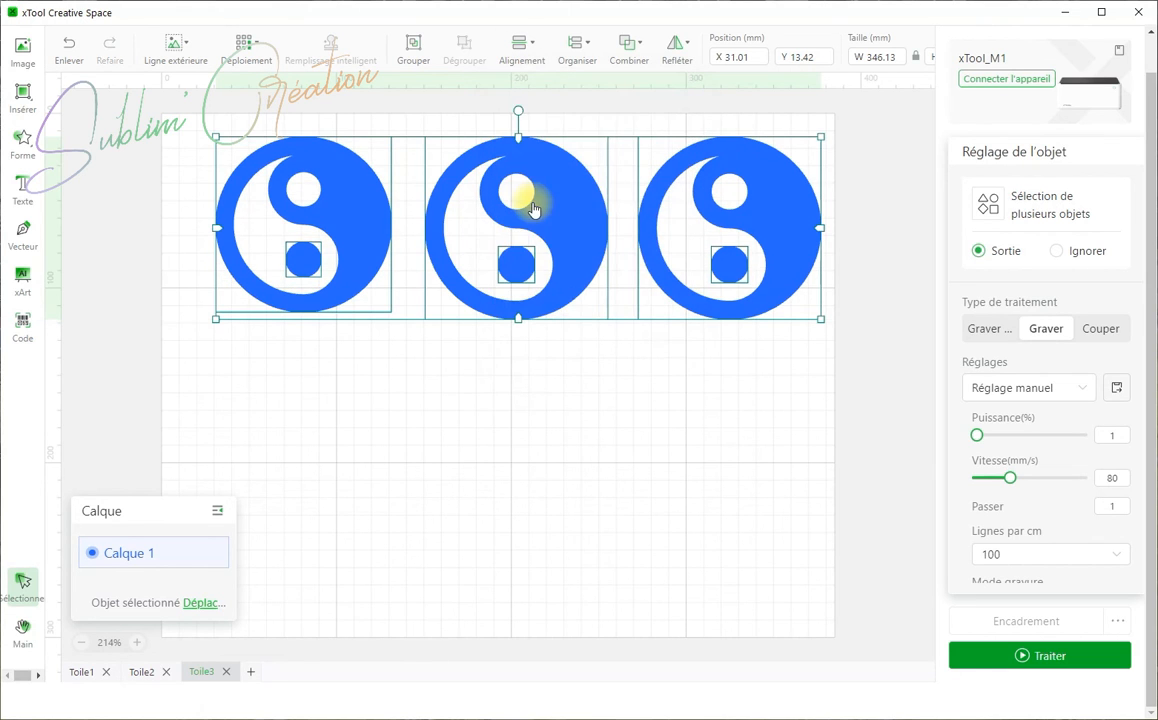
- Move the row of three symbols up and to the left, and drop the middle symbol below the other two
left_click_drag(532, 202, 509, 185)
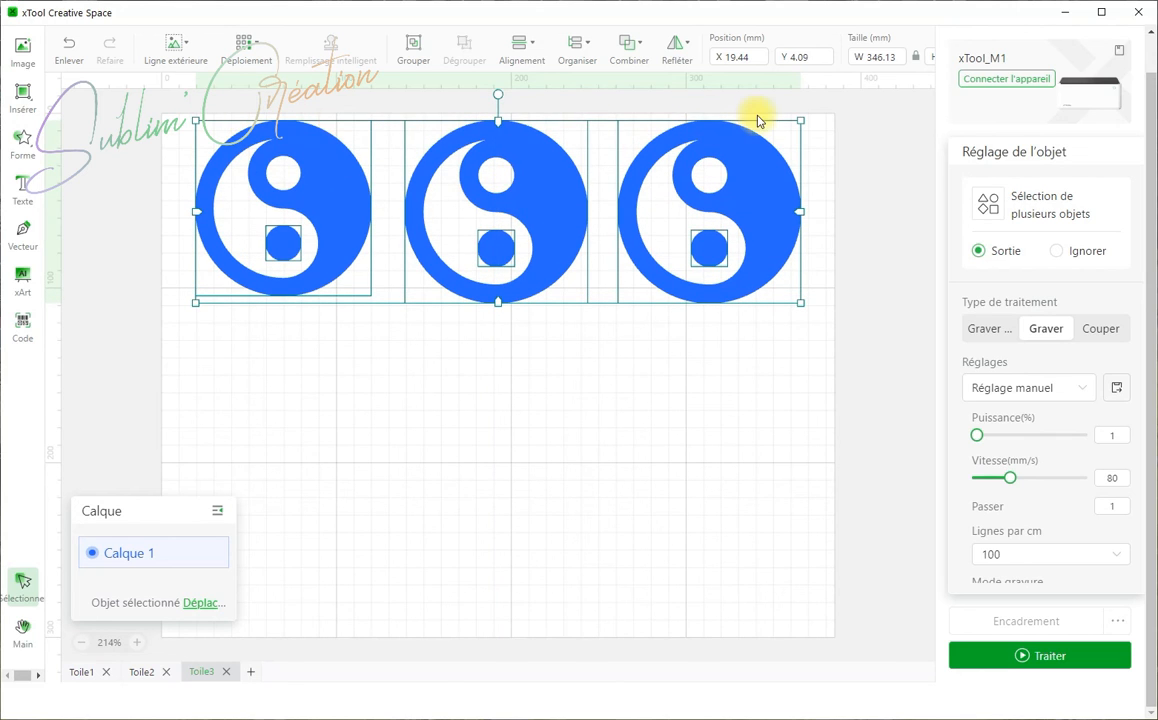
left_click(470, 370)
left_click_drag(530, 212, 530, 318)
- Apply top alignment (Alignement haut) to the three staggered symbols, and undo it
left_click_drag(84, 94, 829, 414)
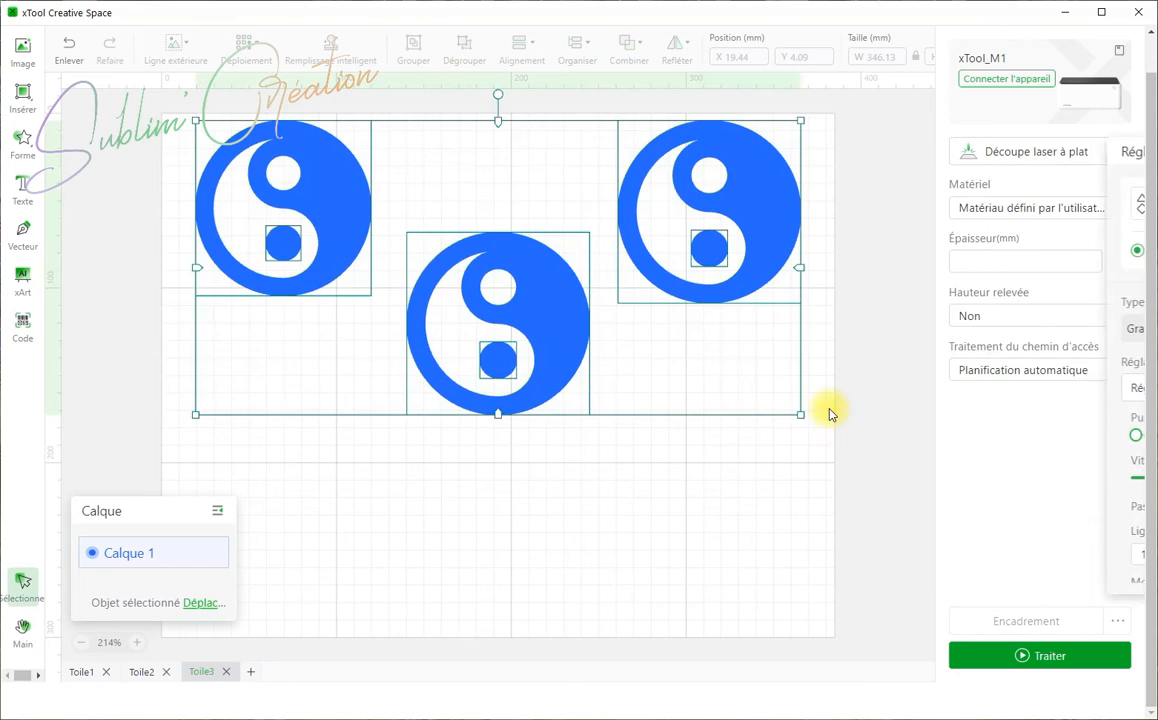
left_click(533, 58)
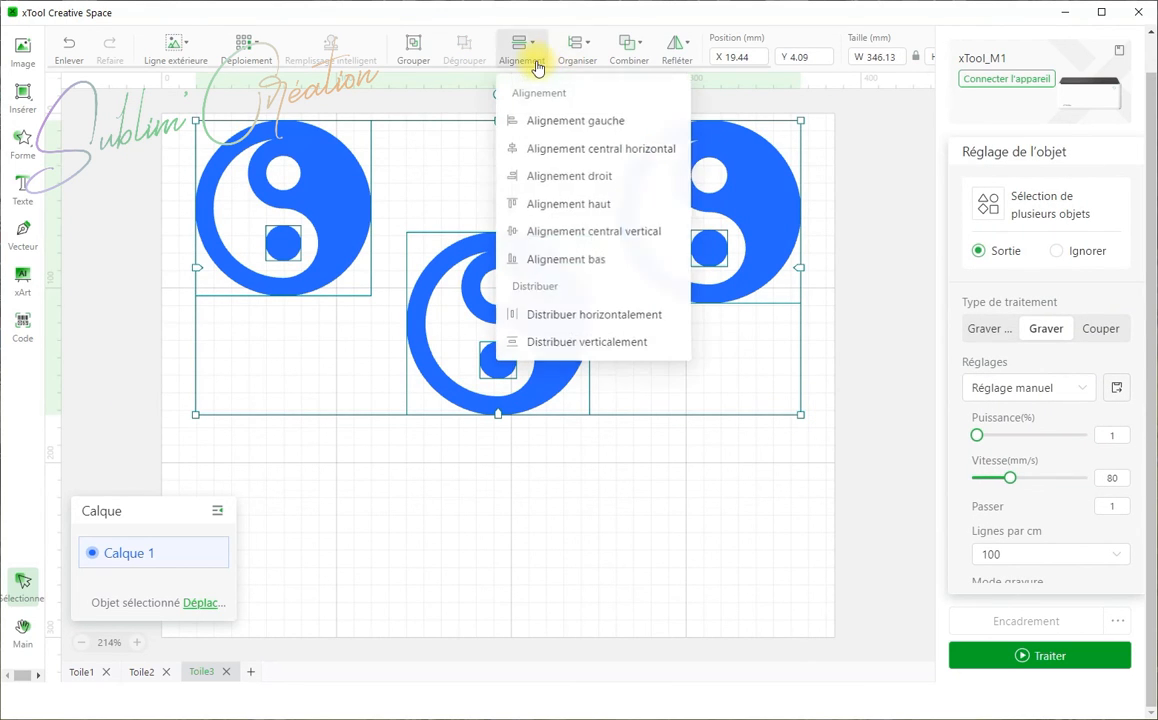
left_click(572, 204)
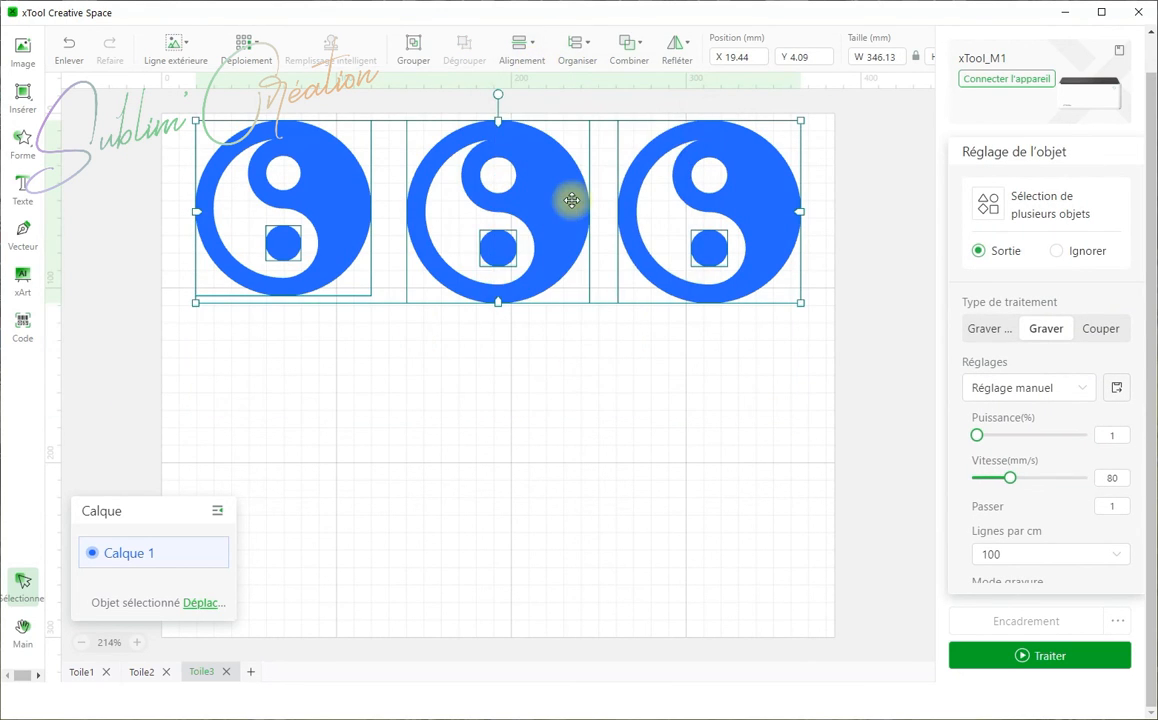
left_click(71, 68)
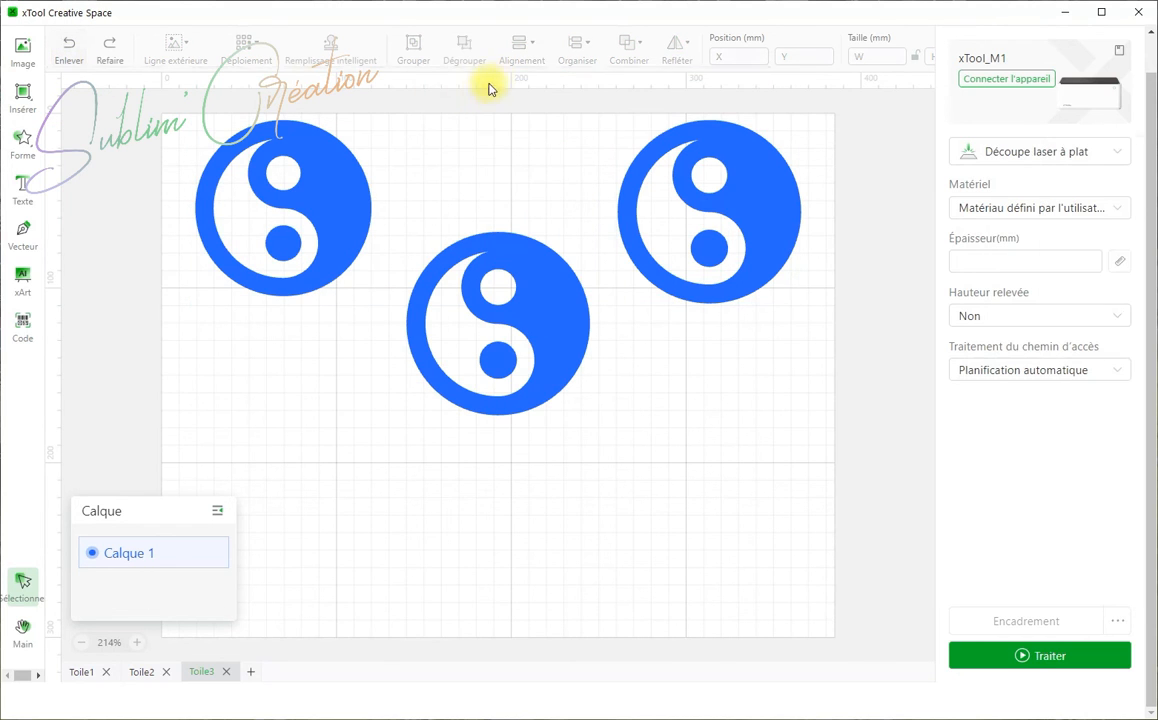
- Align all three symbols along their bottom edges (Alignement bas) and space them evenly with Distribuer horizontalement
left_click_drag(128, 143, 912, 462)
left_click(517, 58)
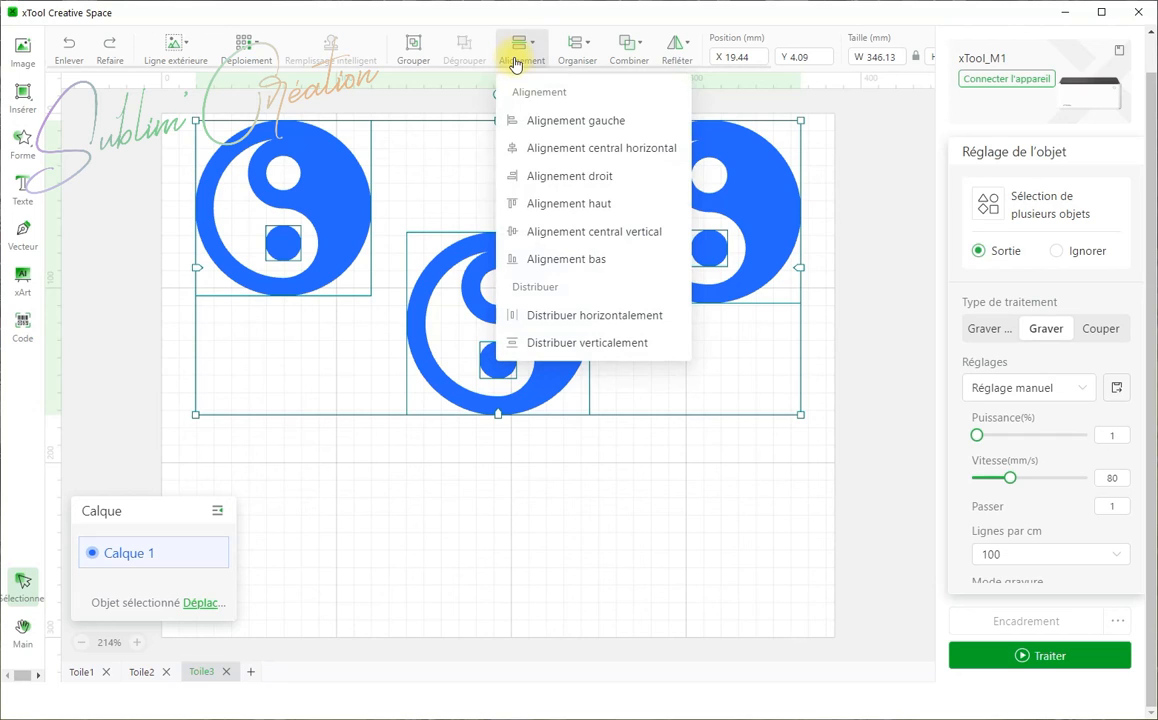
left_click(555, 259)
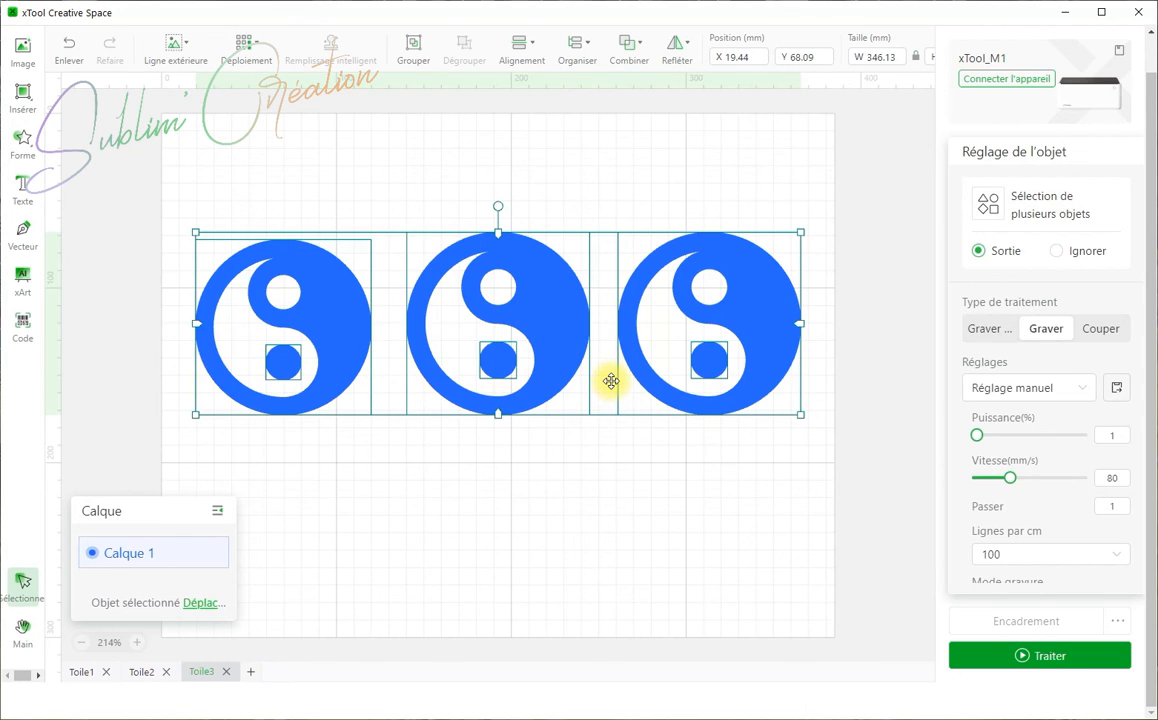
left_click(535, 53)
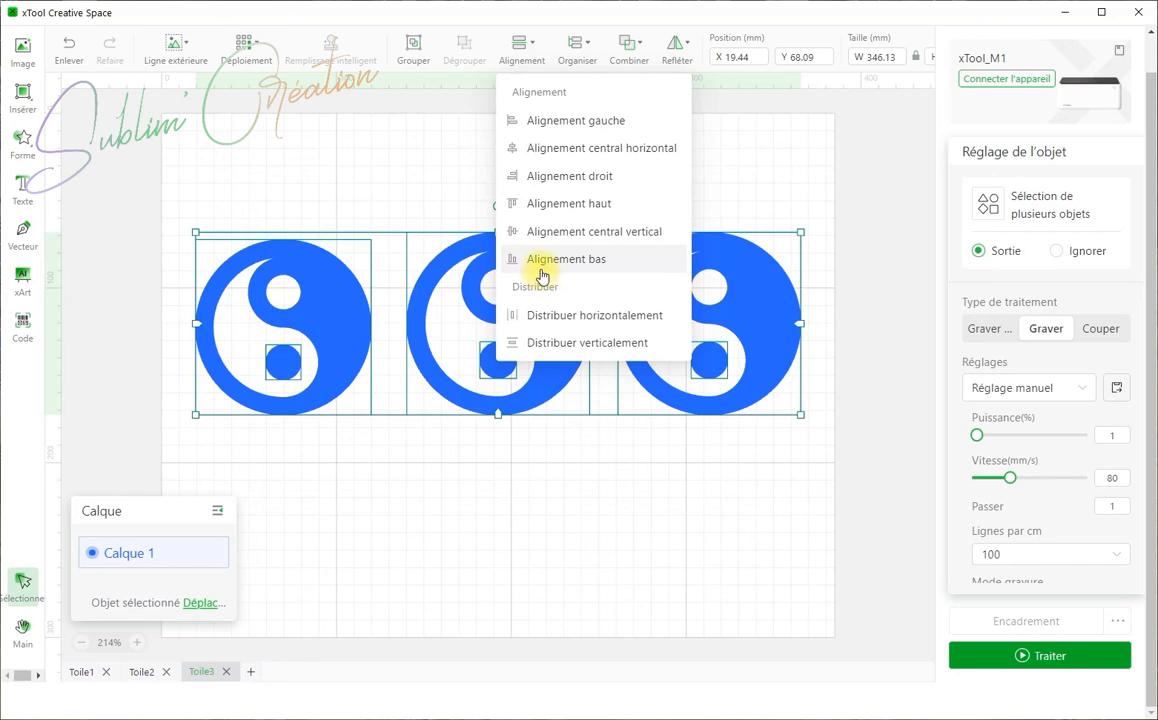
left_click(545, 324)
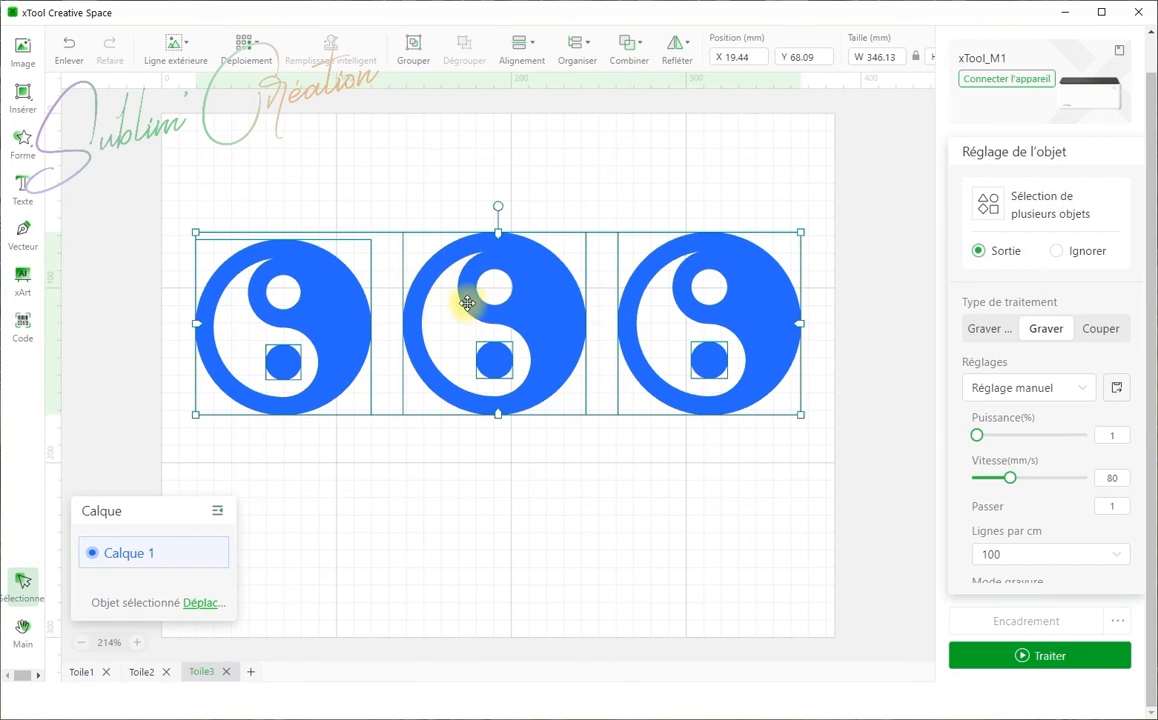
- Move the row up, and stack the middle and right symbols below the left one to form a rough column
left_click_drag(407, 248, 407, 165)
left_click(388, 473)
left_click_drag(491, 297, 297, 483)
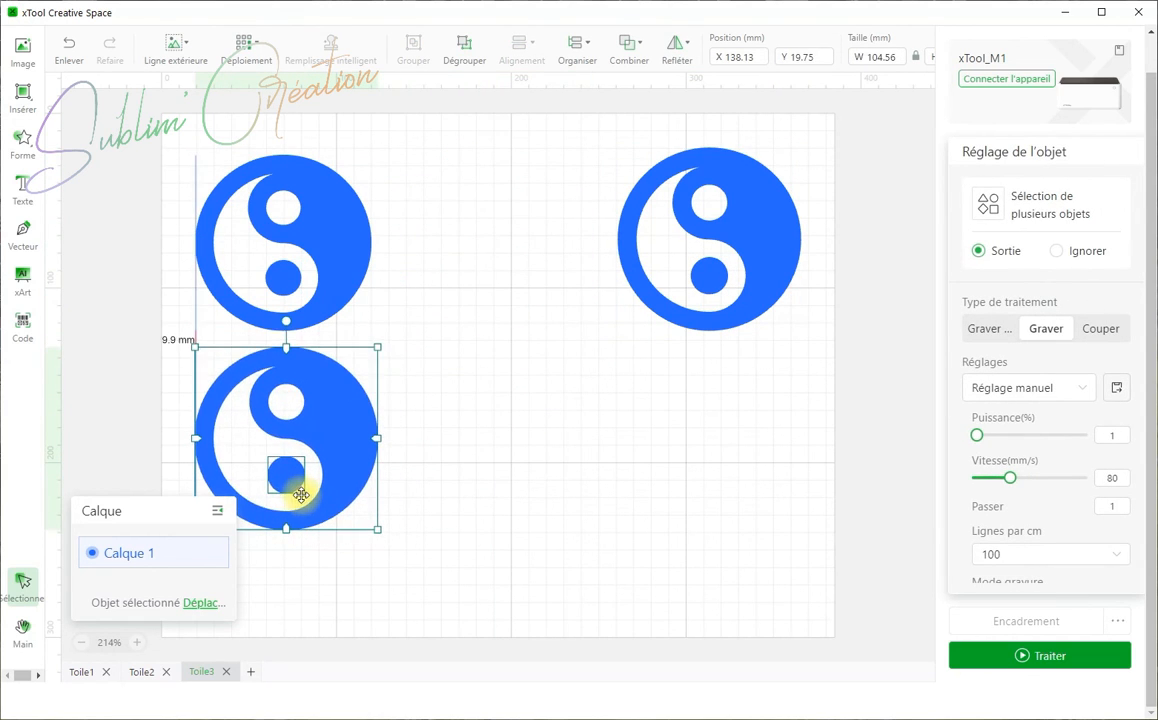
scroll(476, 368, "down", 3)
left_click_drag(685, 145, 241, 539)
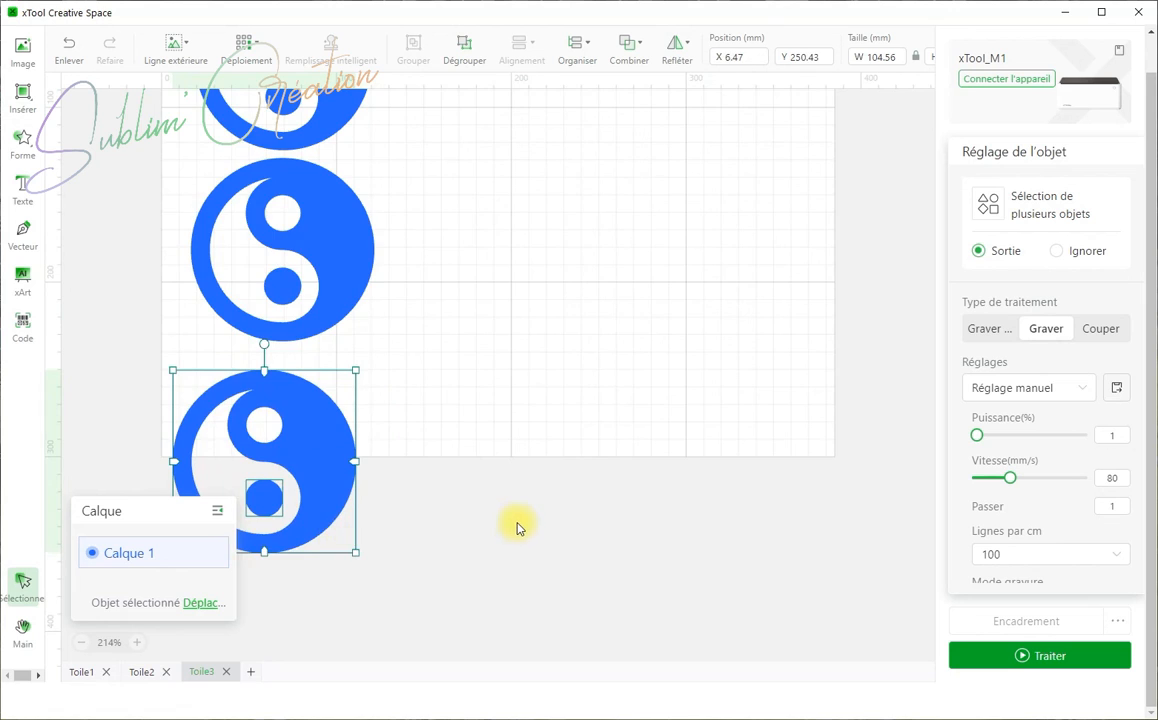
- Align the three stacked symbols along their left edges (Alignement gauche)
scroll(467, 497, "down", 4)
left_click_drag(345, 217, 580, 620)
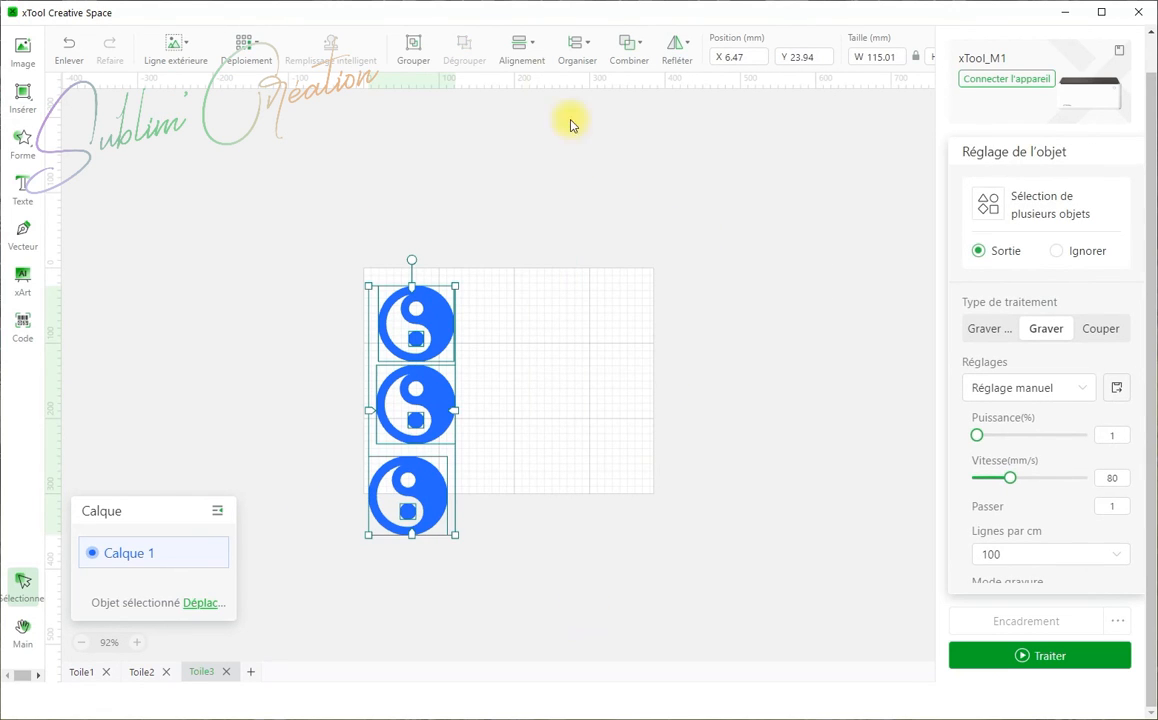
left_click(535, 62)
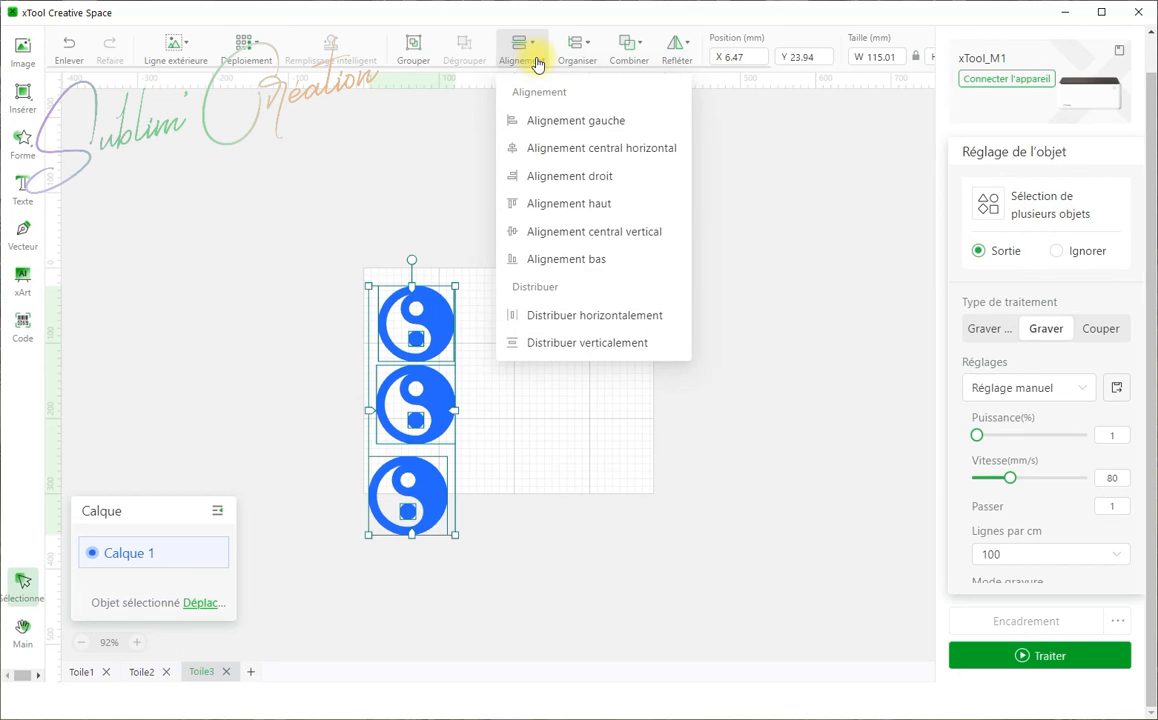
left_click(548, 122)
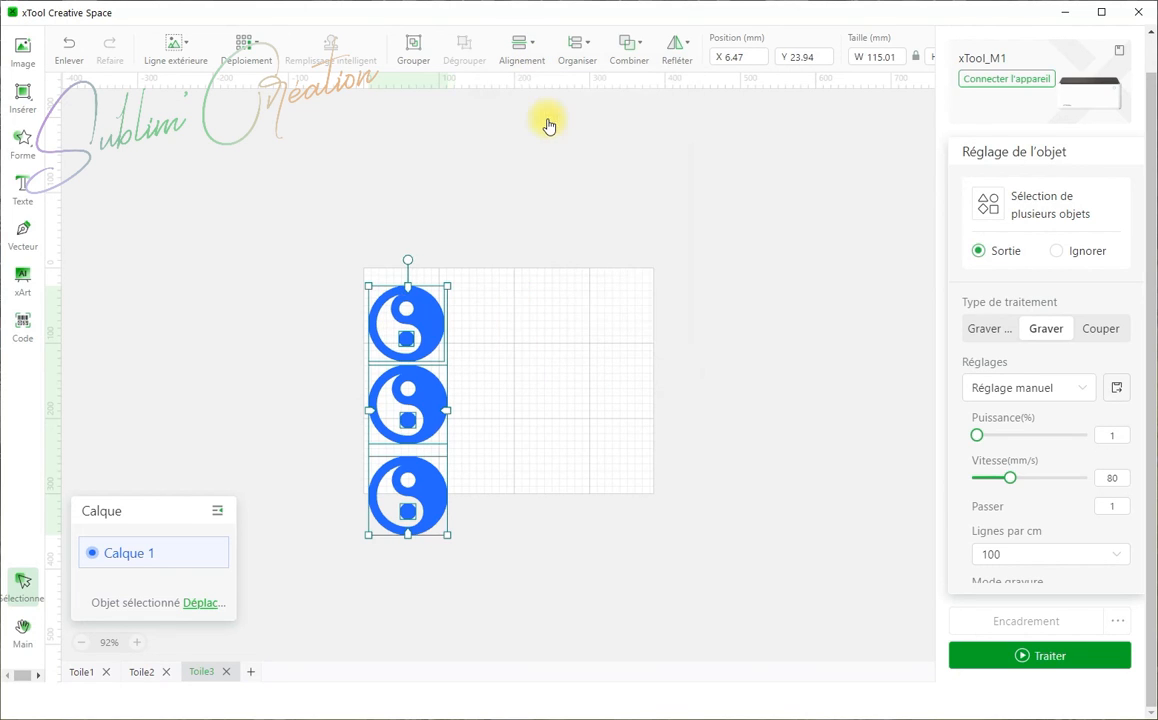
- Distribute the three stacked symbols vertically (Distribuer verticalement), and undo it
left_click(523, 62)
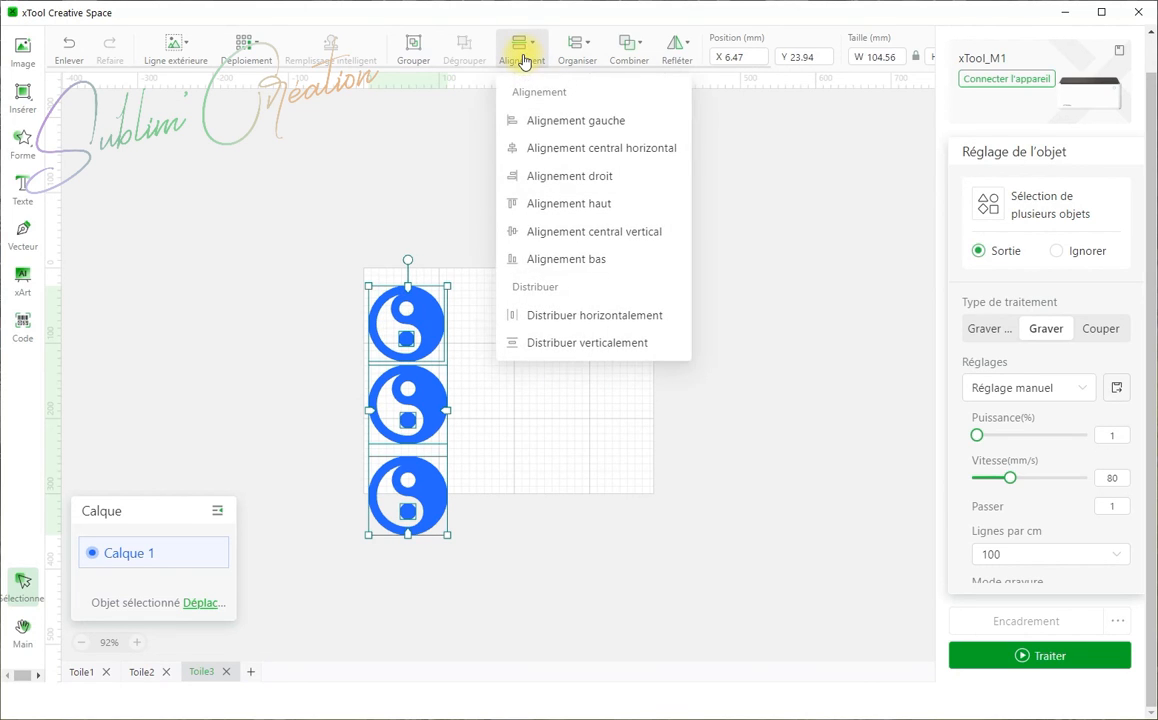
left_click(534, 345)
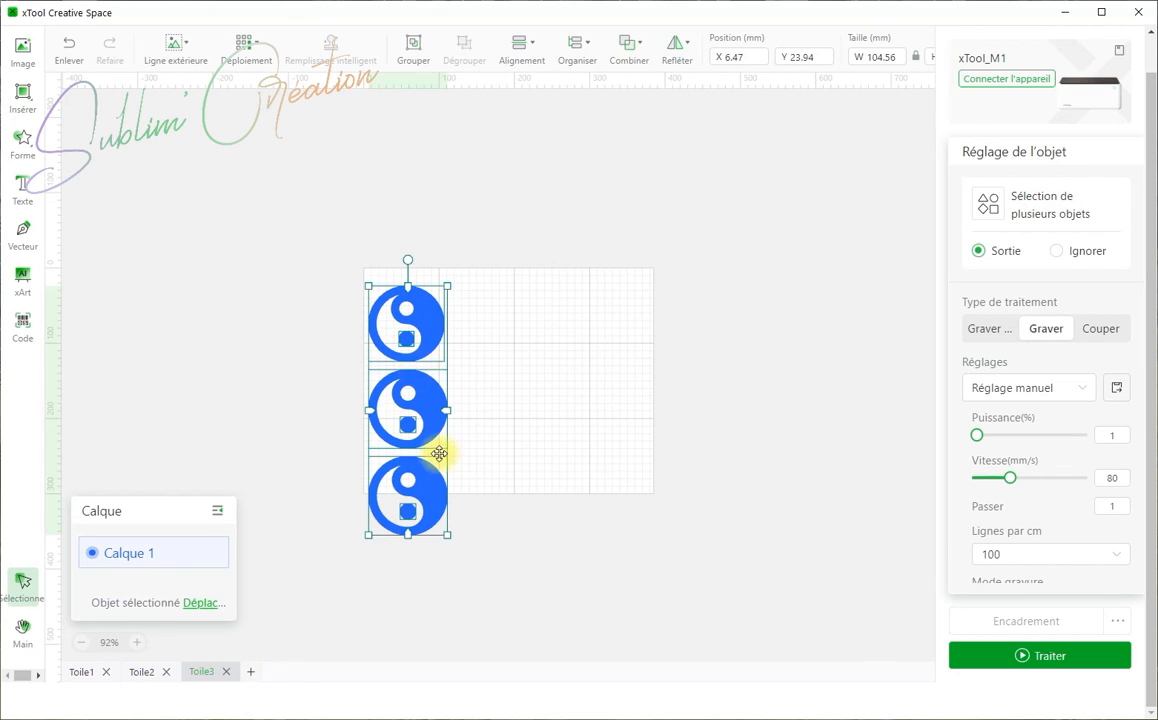
left_click(78, 50)
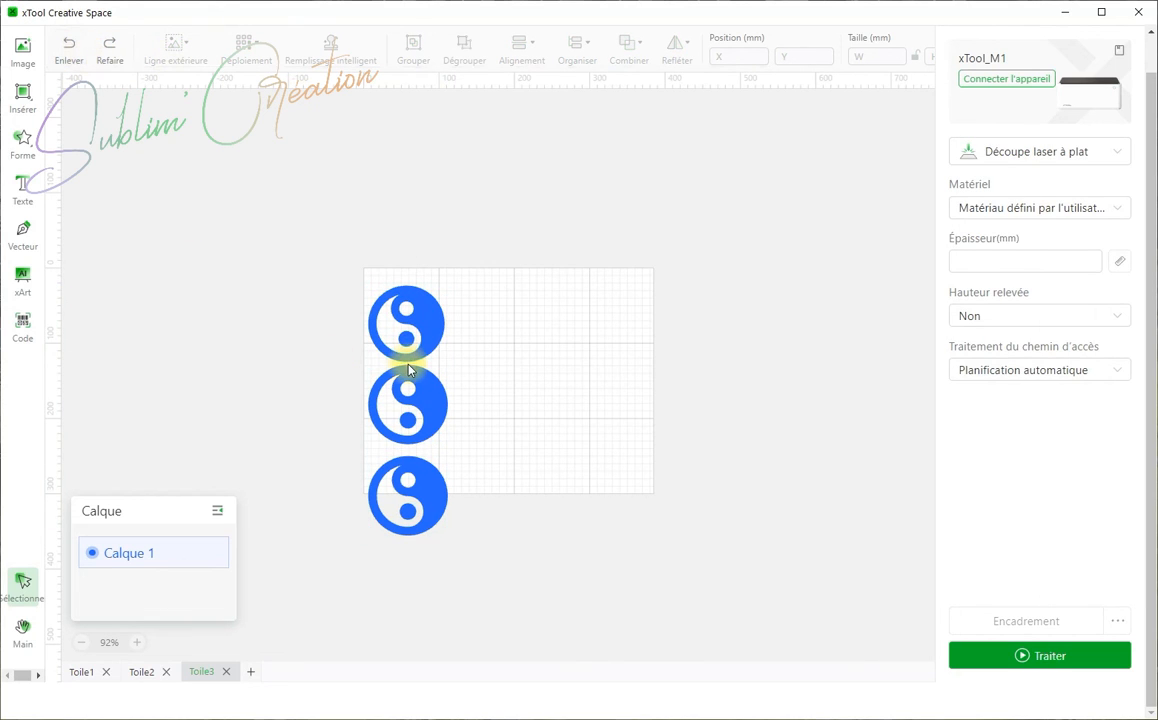
- Select the whole column again and reapply vertical distribution (Distribuer verticalement) to the symbols
left_click_drag(327, 238, 410, 570)
left_click(521, 50)
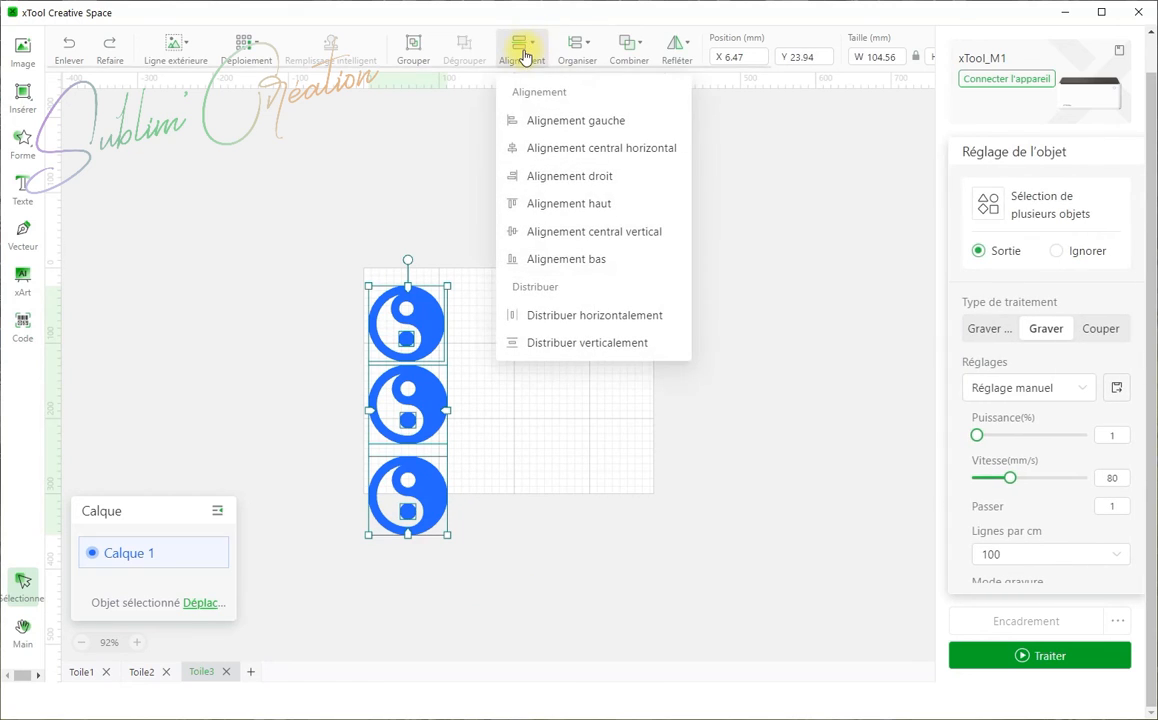
left_click(545, 350)
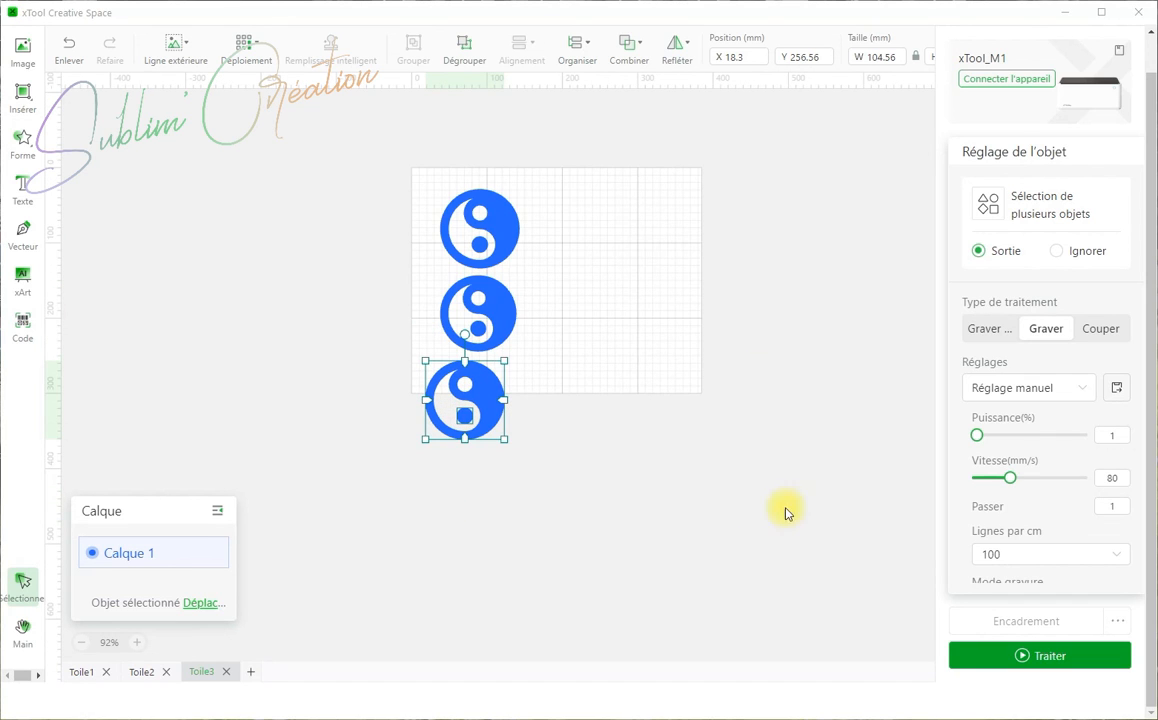
- Break up the column by moving the top and bottom symbols to the right and the middle one slightly up and left
left_click_drag(491, 225, 562, 199)
left_click_drag(493, 338, 480, 304)
left_click_drag(491, 377, 578, 346)
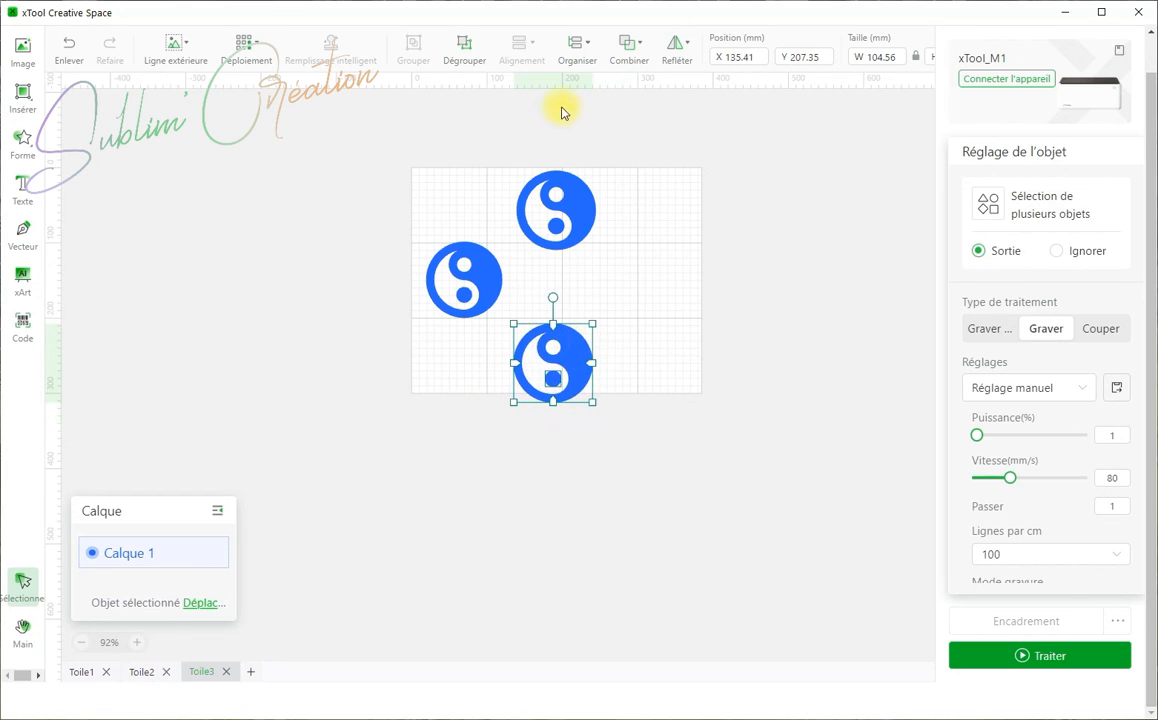
- Align the three scattered symbols on their horizontal centre (Alignement central horizontal) and distribute them vertically (Distribuer verticalement)
left_click_drag(390, 119, 685, 481)
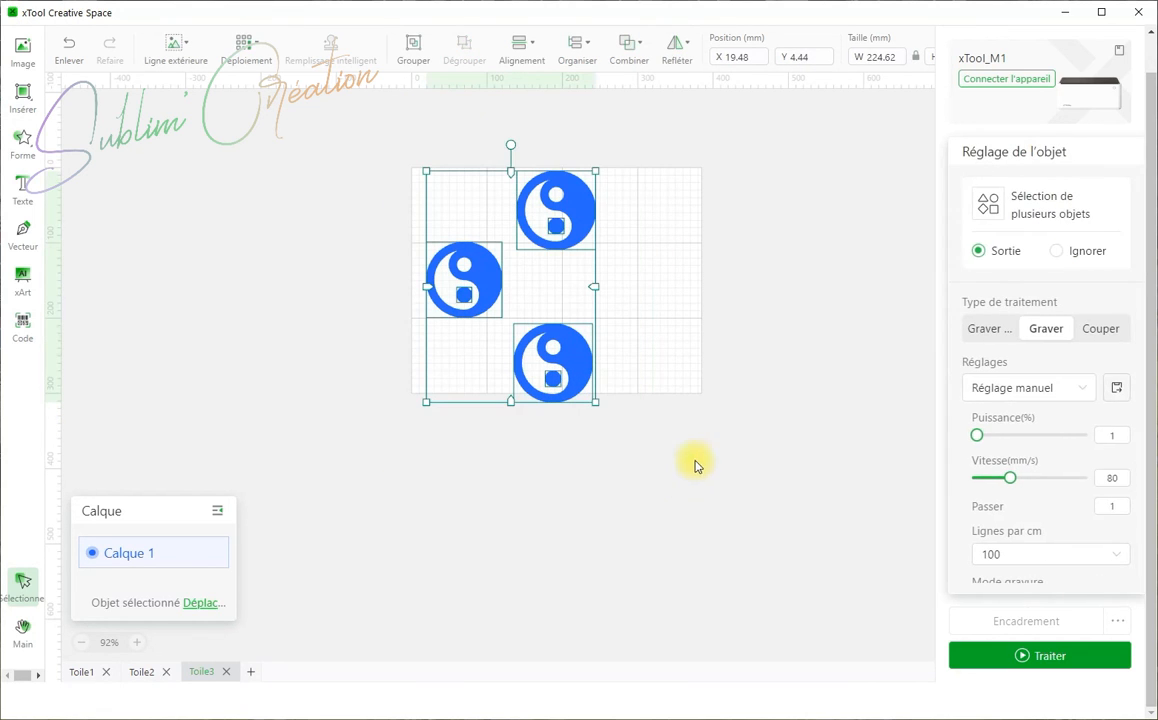
mouse_move(528, 66)
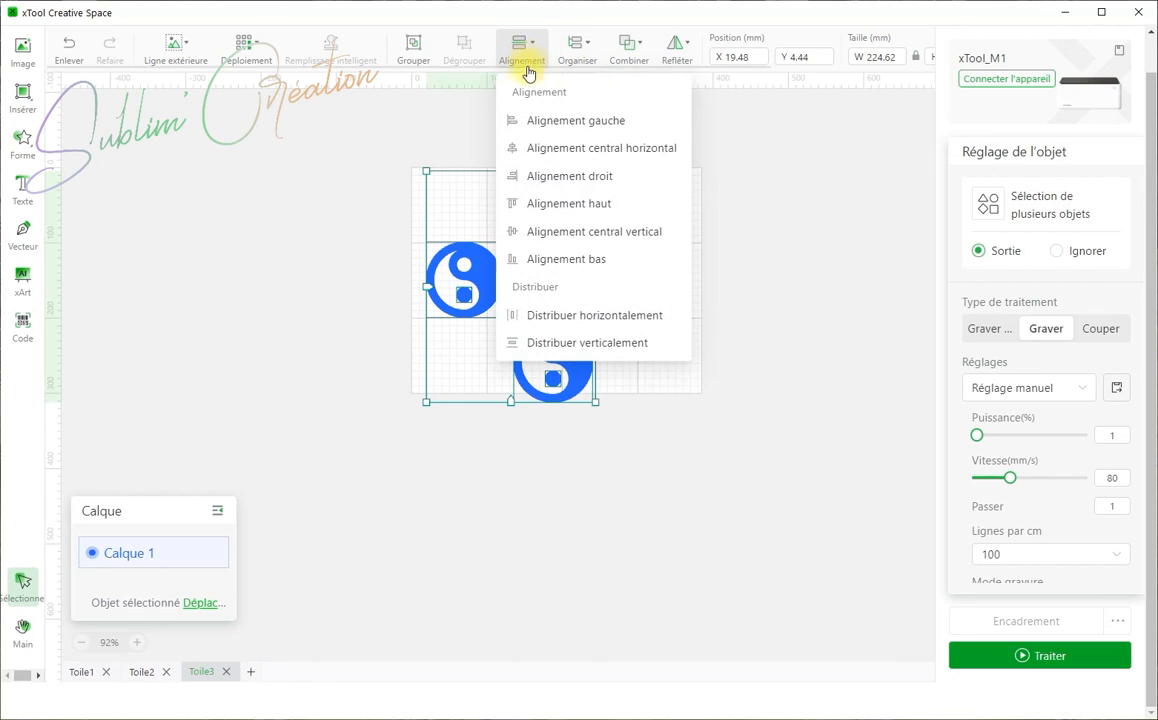
left_click(536, 148)
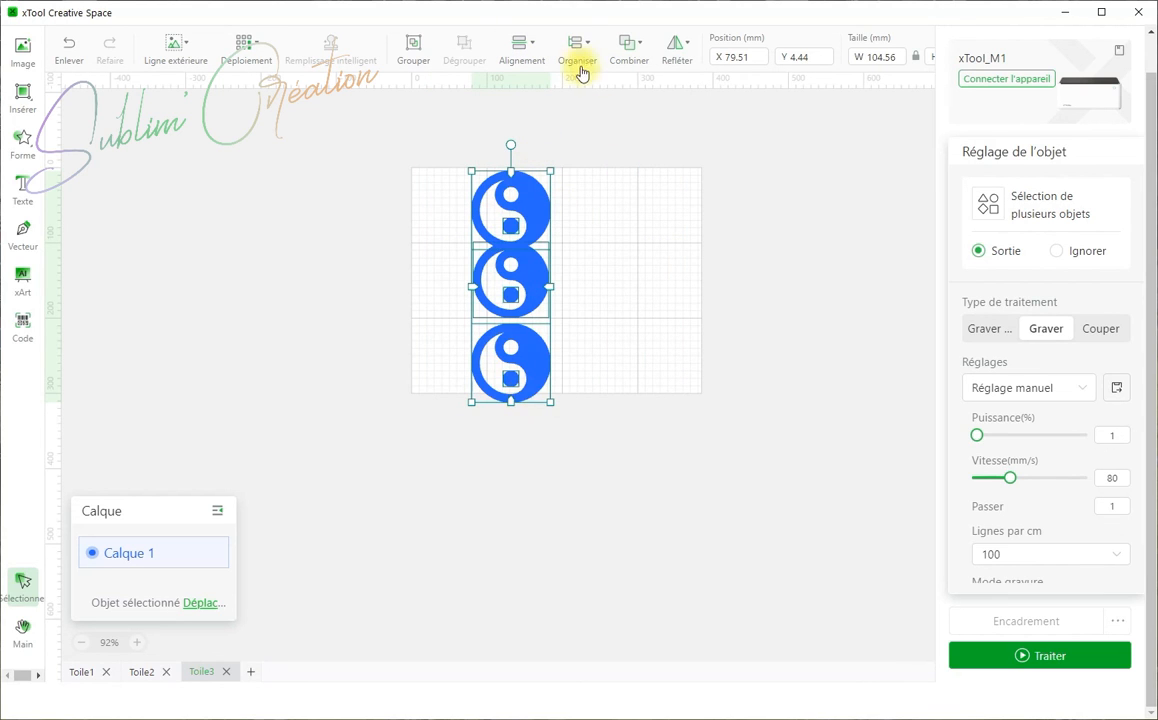
mouse_move(581, 73)
mouse_move(524, 52)
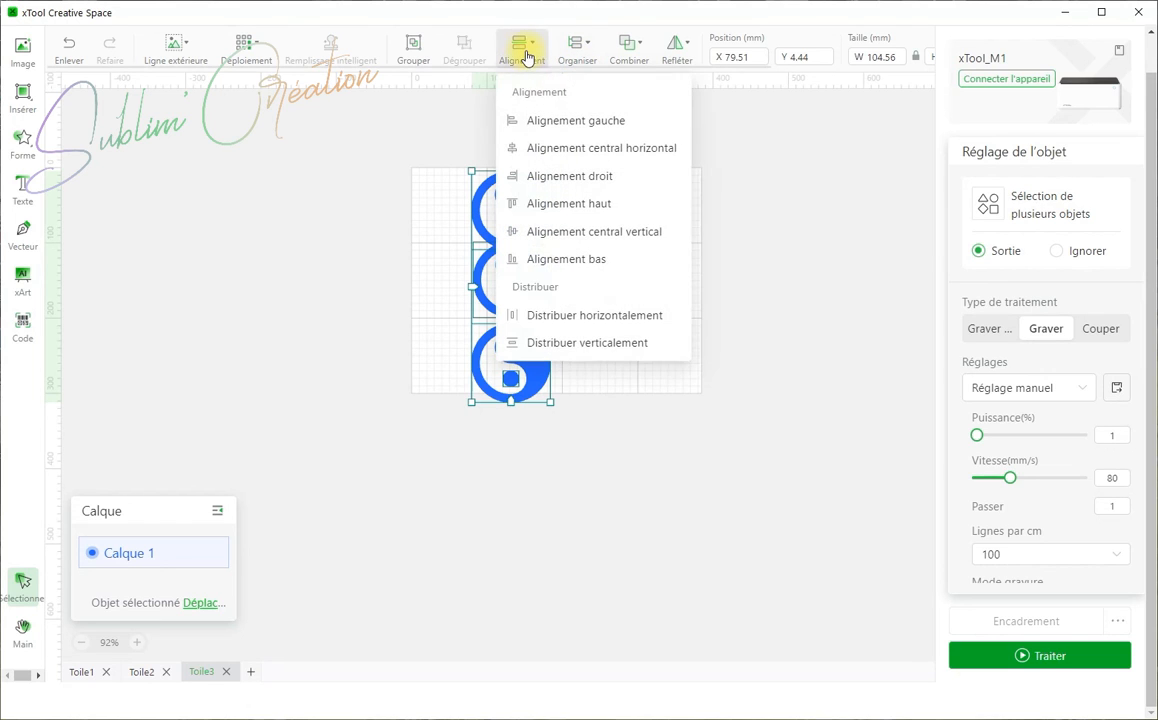
left_click(543, 347)
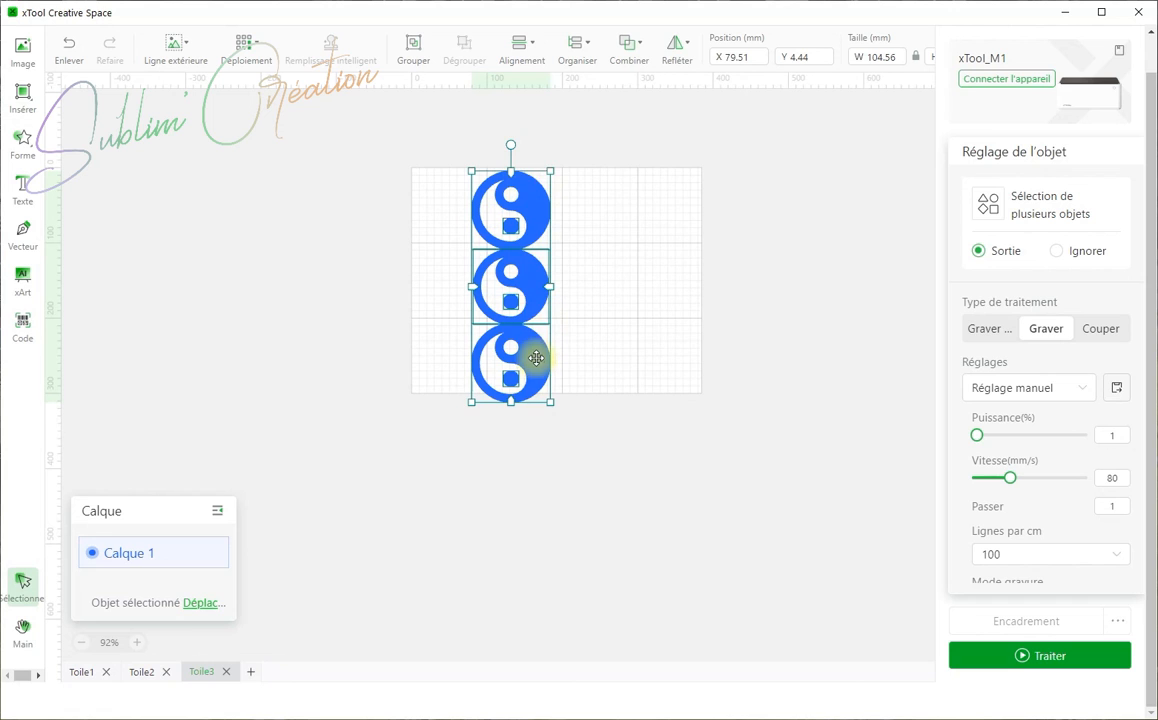
- Move the top symbol up past the work area's edge, and distribute all three symbols vertically again
left_click(631, 290)
left_click_drag(538, 207, 538, 175)
left_click_drag(378, 95, 597, 483)
left_click(522, 44)
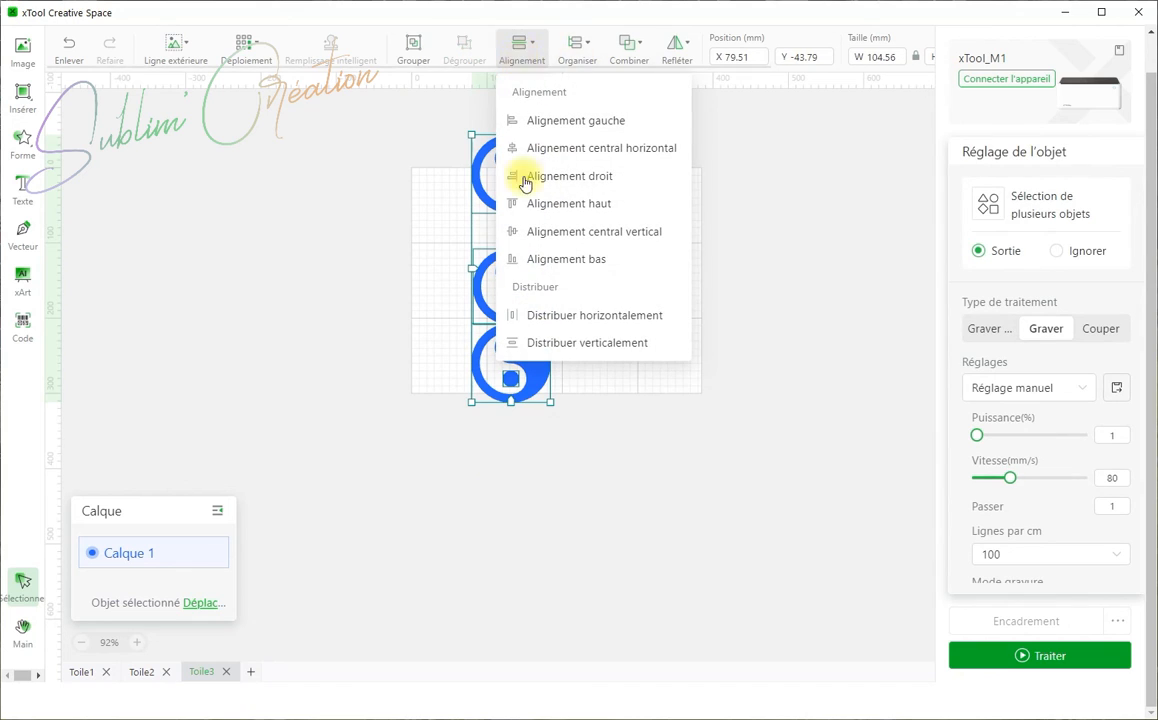
left_click(536, 341)
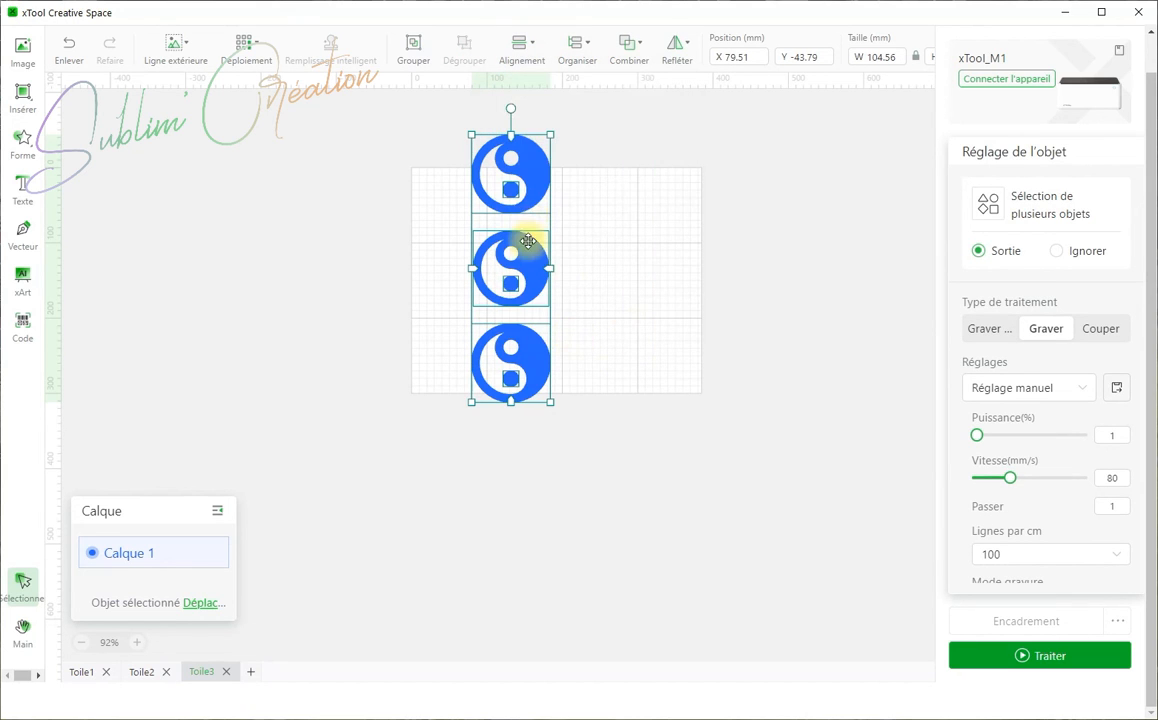
- Scale the three-symbol column down to about 34 mm wide and move it to the work area's upper-left corner
left_click_drag(471, 402, 561, 228)
left_click_drag(535, 177, 441, 224)
scroll(520, 320, "up", 5)
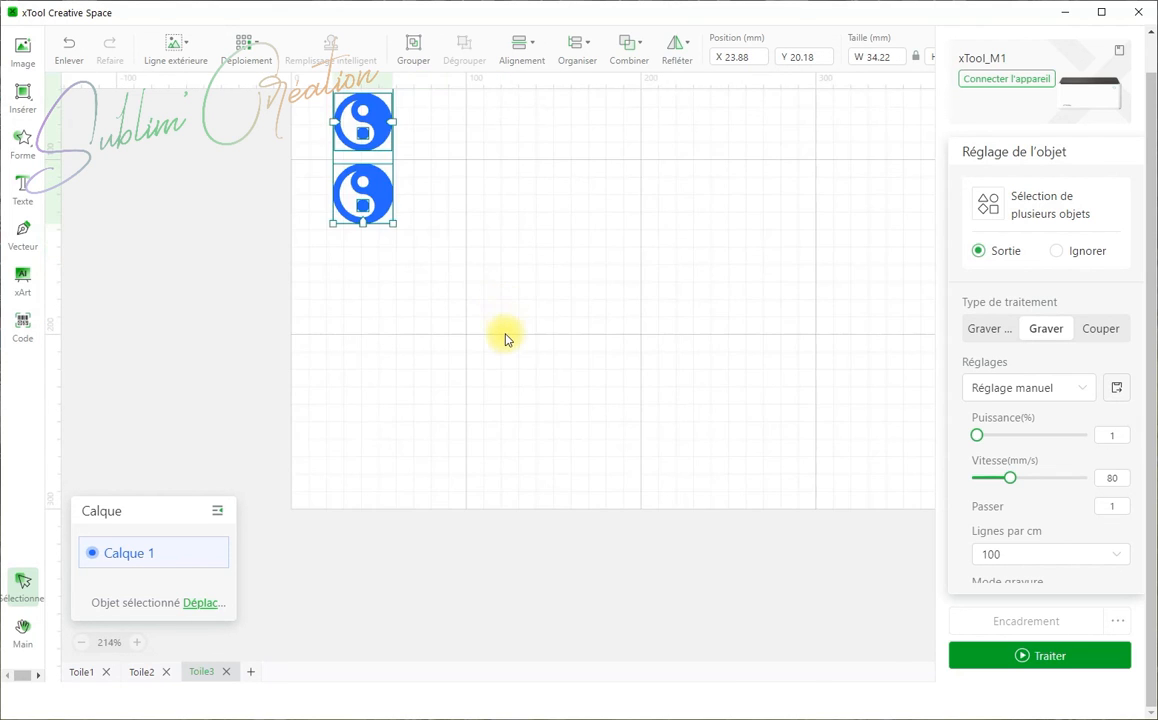
scroll(505, 340, "down", 3)
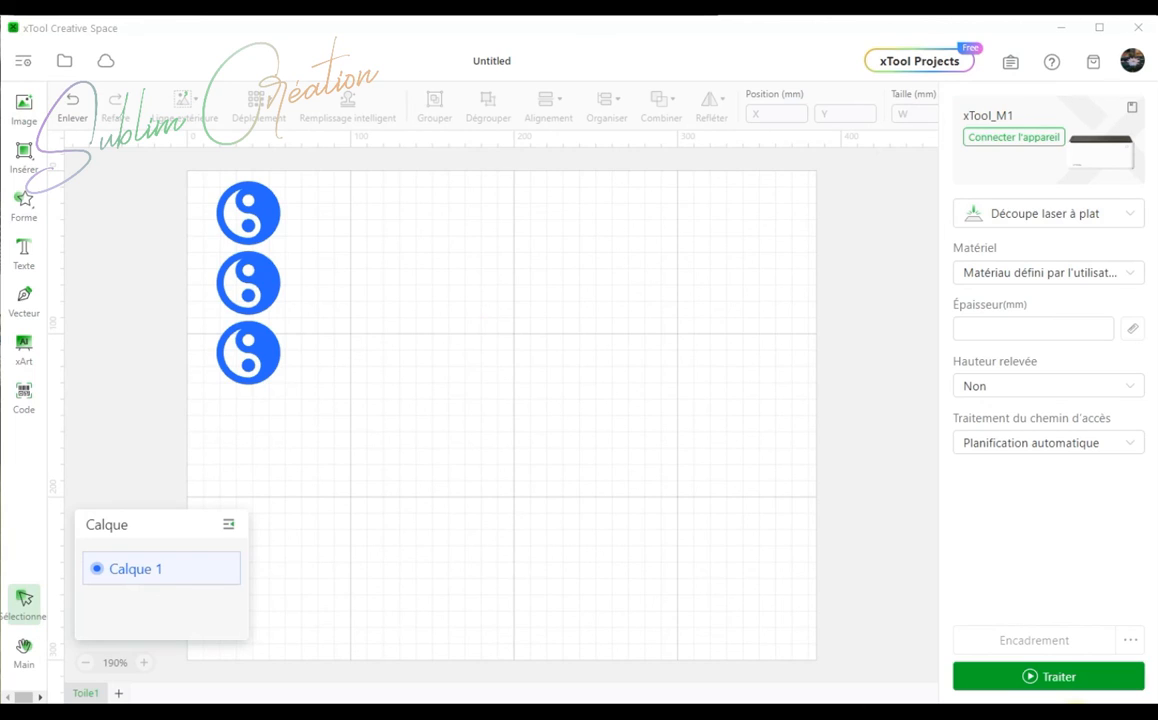